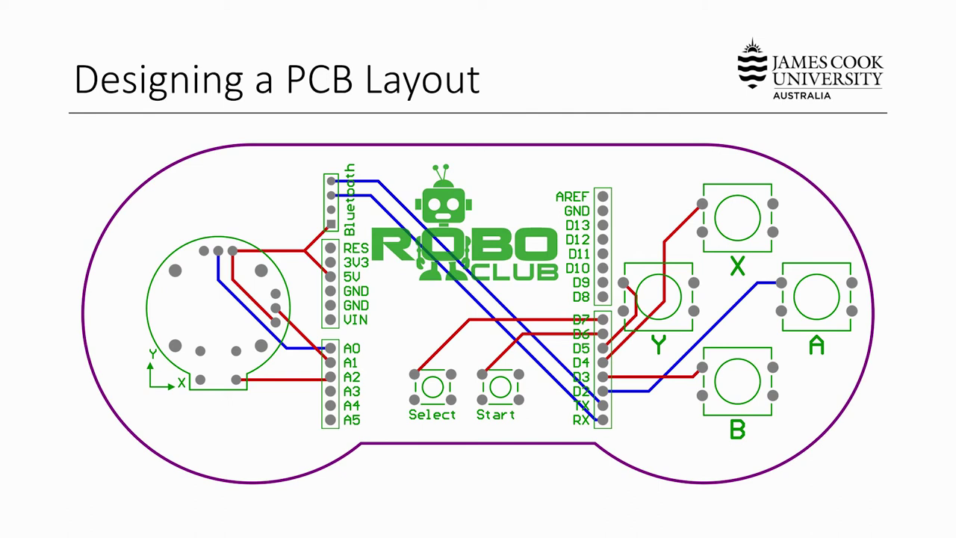
{"action": "key", "text": "Right"}
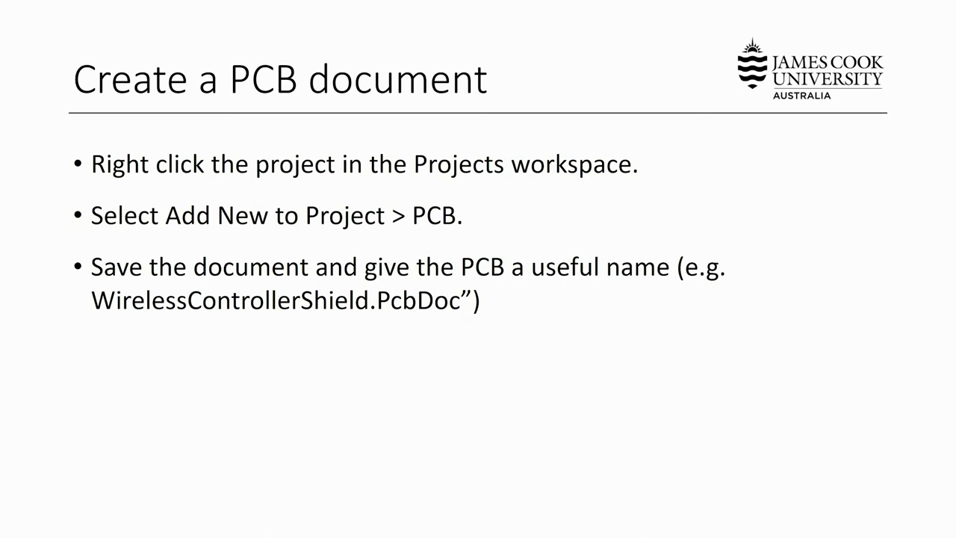
Step: Switch to Altium Designer and add a new PCB document to the Wireless Controller Shield project
{"action": "key", "text": "alt+Tab"}
{"action": "key", "text": "alt+Tab"}
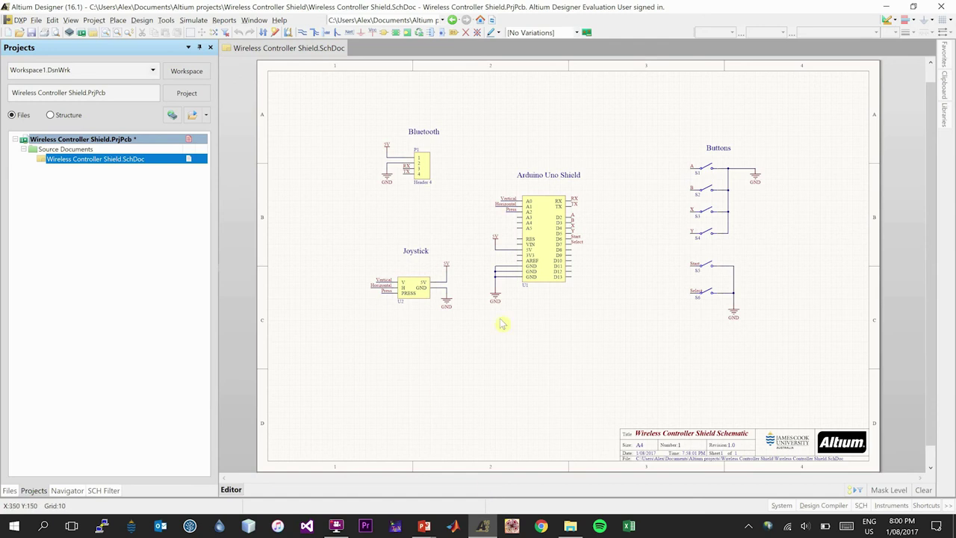
{"action": "left_click", "coordinate": [36, 20]}
{"action": "left_click", "coordinate": [134, 144]}
{"action": "right_click", "coordinate": [114, 145]}
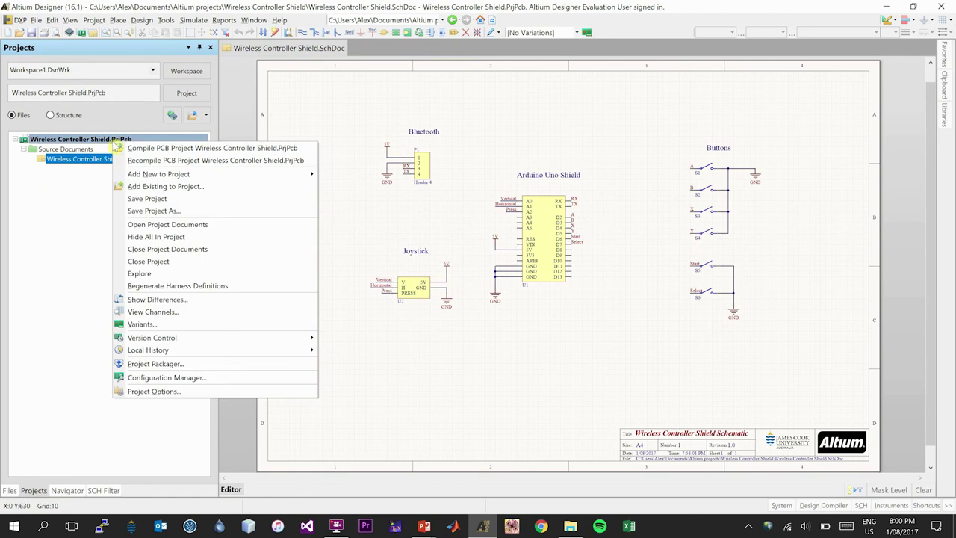
{"action": "mouse_move", "coordinate": [135, 174]}
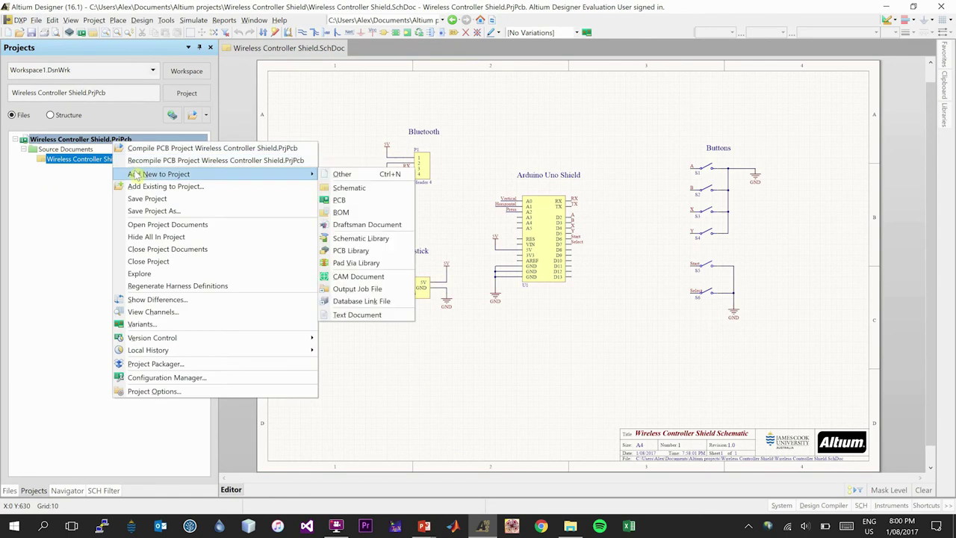
{"action": "left_click", "coordinate": [351, 200]}
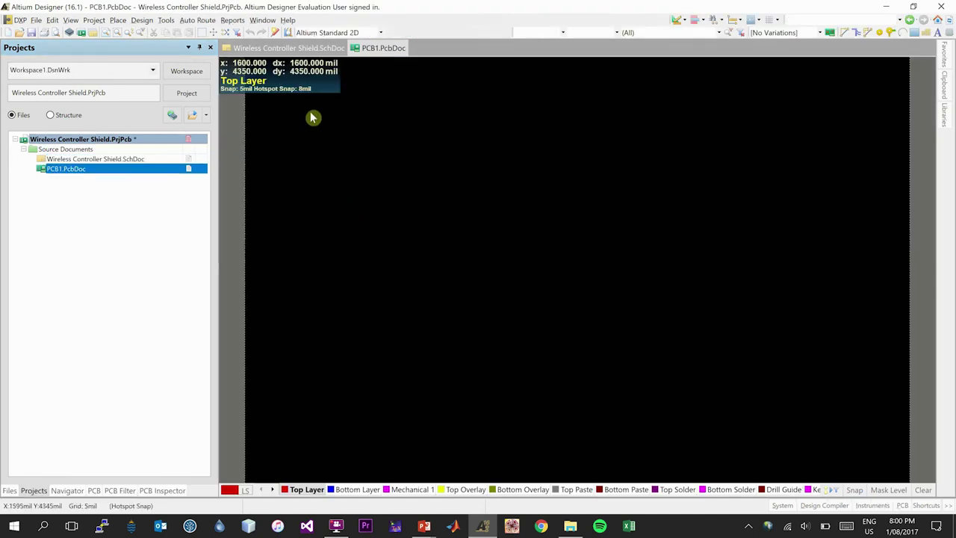
Step: Save the new PCB document as "Wireless Controller Shield" in the project folder, keeping the PCB Binary Files type
{"action": "left_click", "coordinate": [32, 33]}
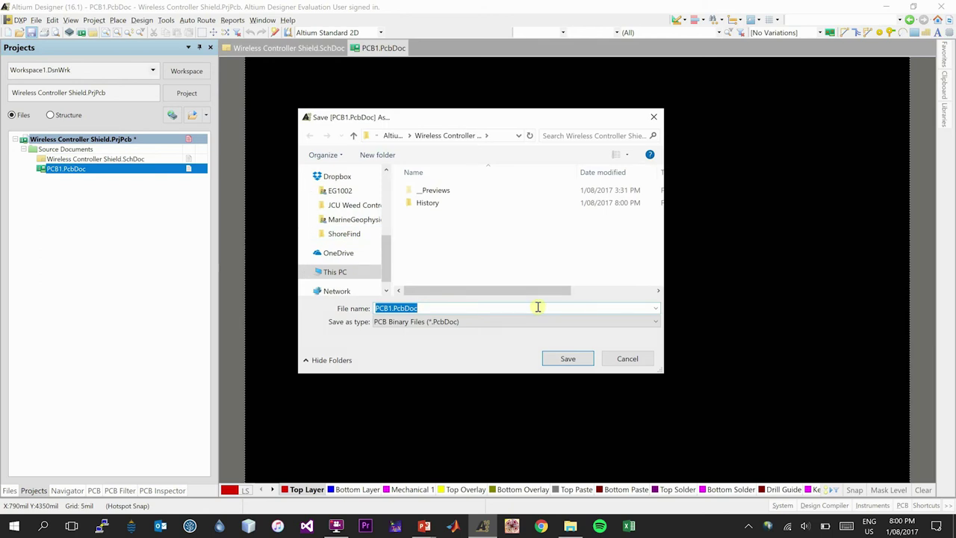
{"action": "type", "text": "Wireless Controller Shield"}
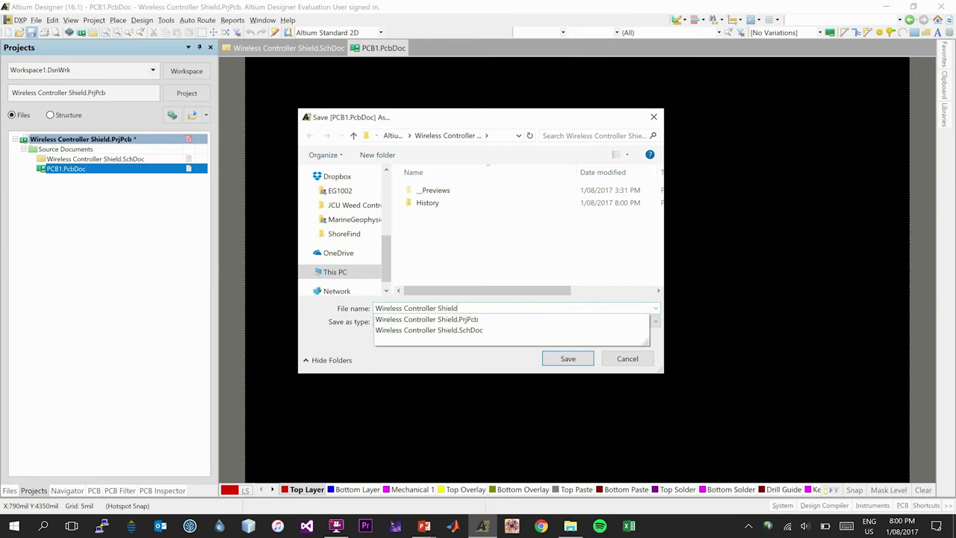
{"action": "left_click", "coordinate": [587, 281]}
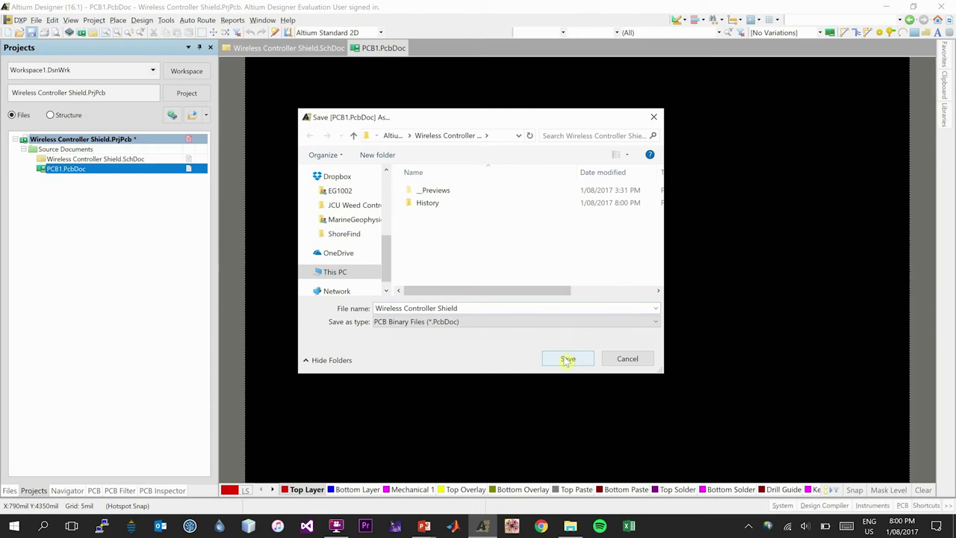
{"action": "left_click", "coordinate": [568, 359]}
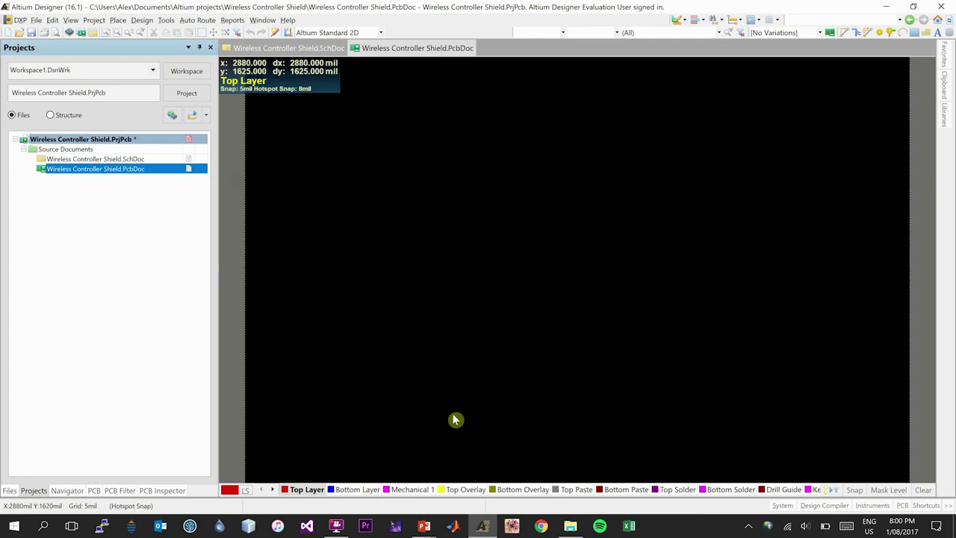
{"action": "mouse_move", "coordinate": [424, 526]}
{"action": "left_click", "coordinate": [482, 478]}
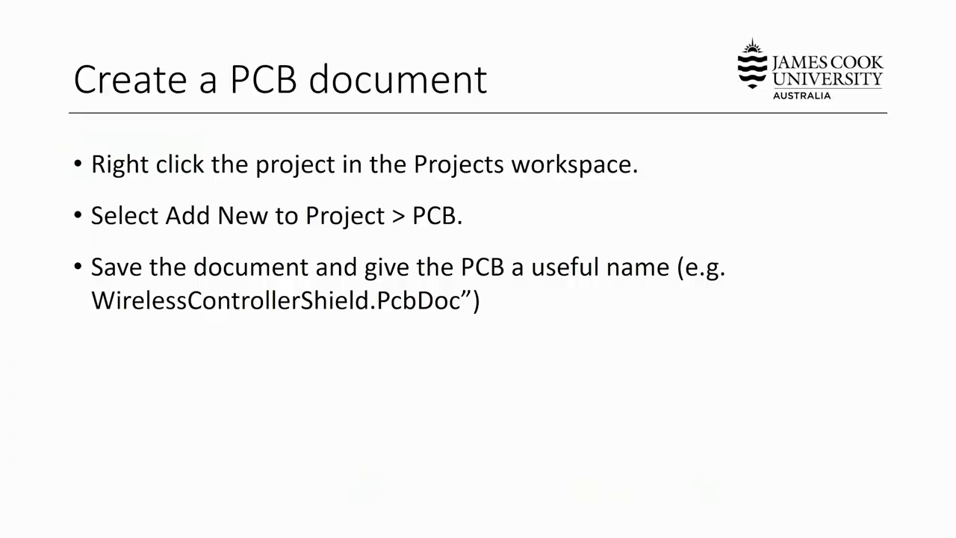
{"action": "key", "text": "Right"}
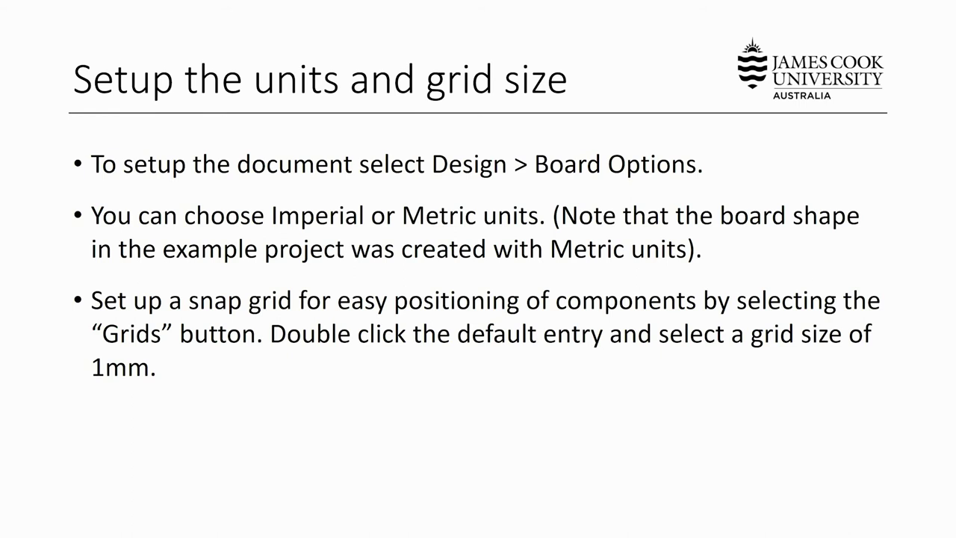
Step: Switch back to Altium Designer and set the board's measurement unit to Metric in the Board Options
{"action": "key", "text": "alt+Tab"}
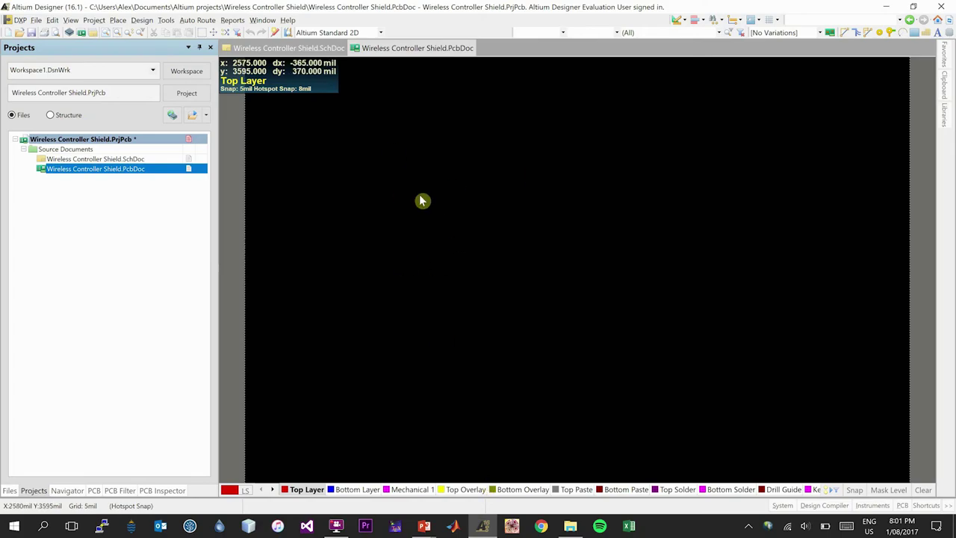
{"action": "left_click", "coordinate": [141, 20]}
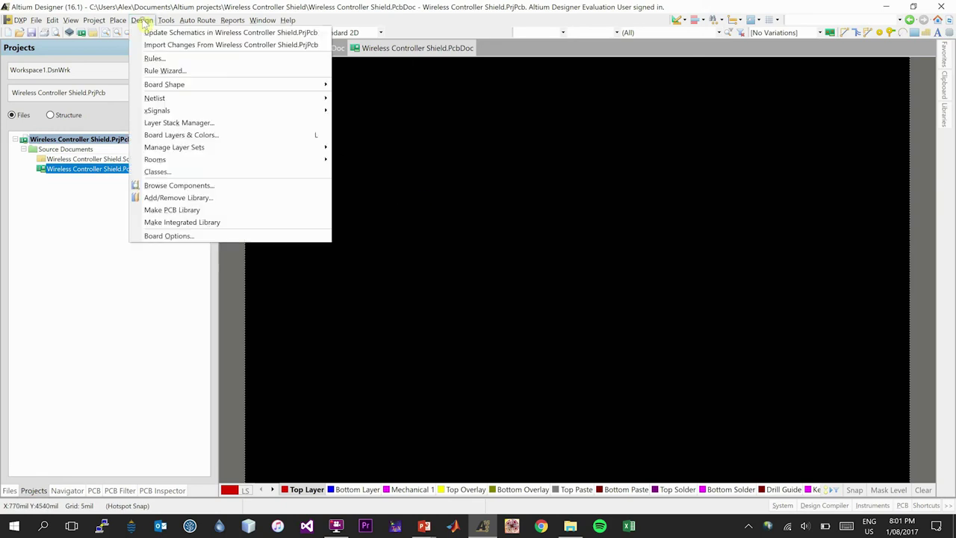
{"action": "left_click", "coordinate": [180, 237]}
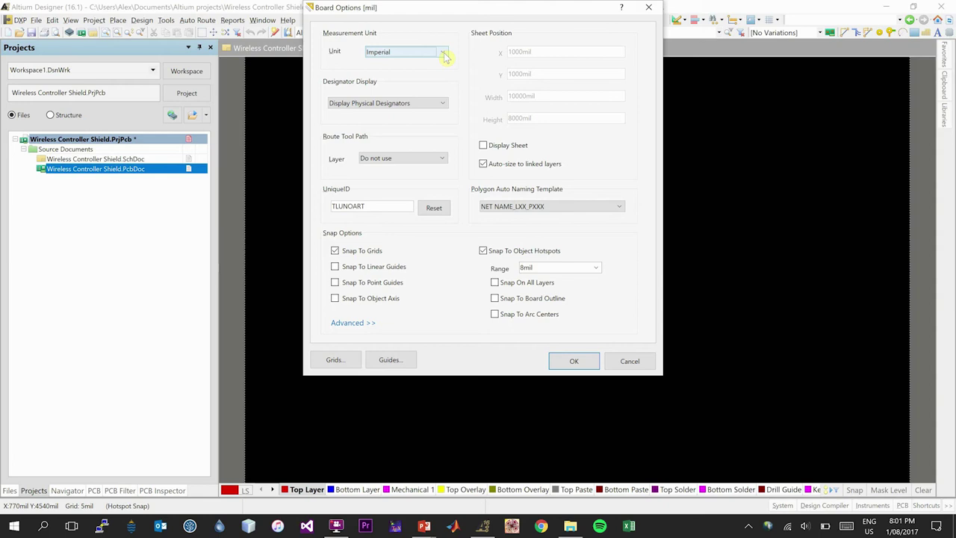
{"action": "scroll", "coordinate": [445, 57], "scroll_direction": "down", "scroll_amount": 1}
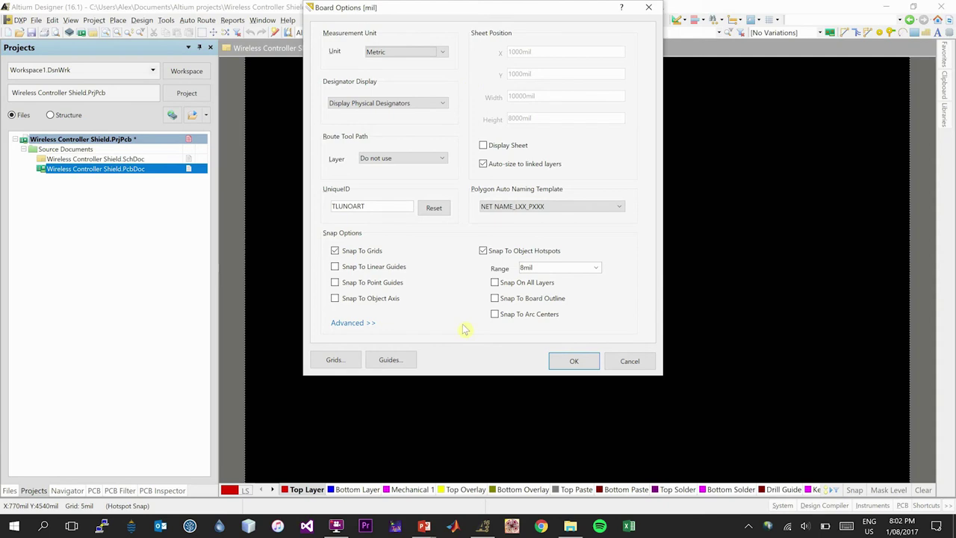
Step: Set the Global Board Snap Grid step to 1.000mm and accept the grid and board options
{"action": "left_click", "coordinate": [336, 360]}
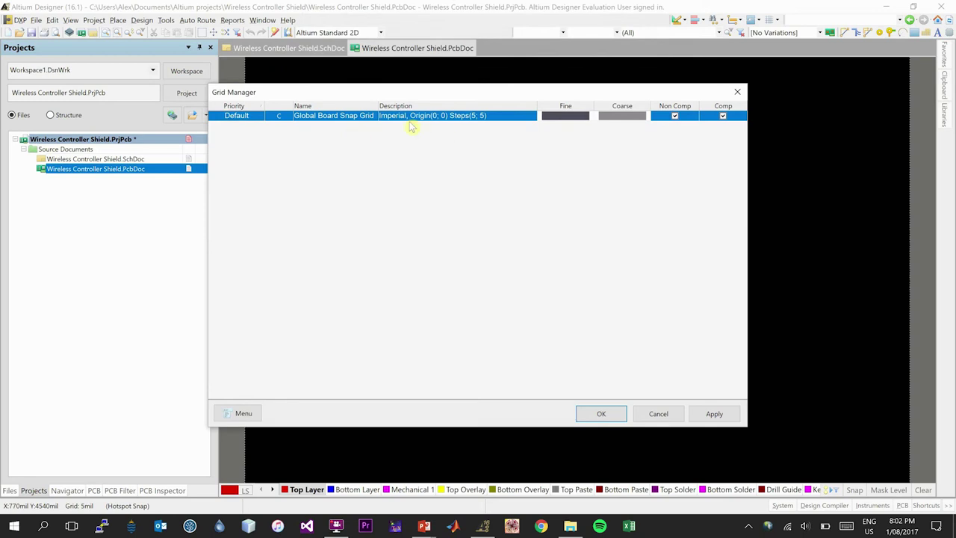
{"action": "double_click", "coordinate": [352, 116]}
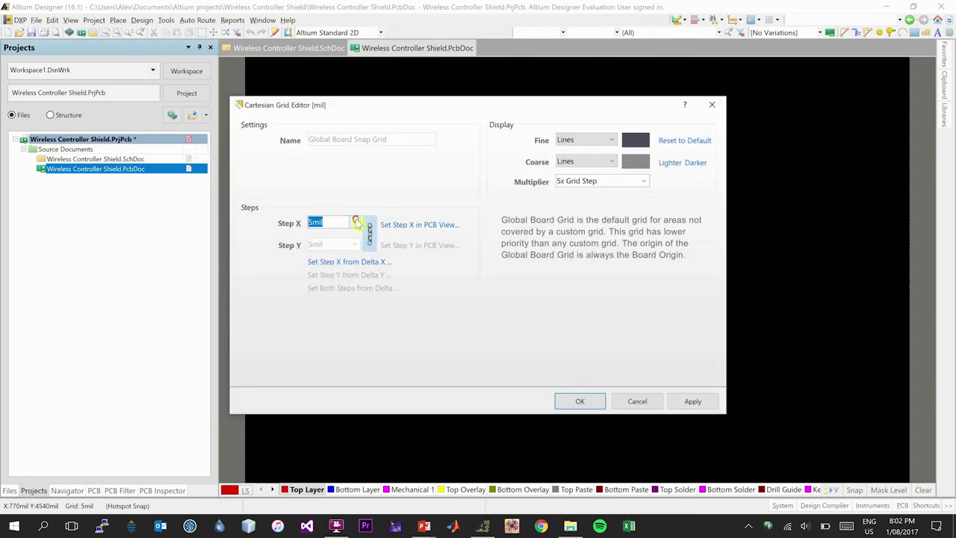
{"action": "left_click", "coordinate": [355, 222]}
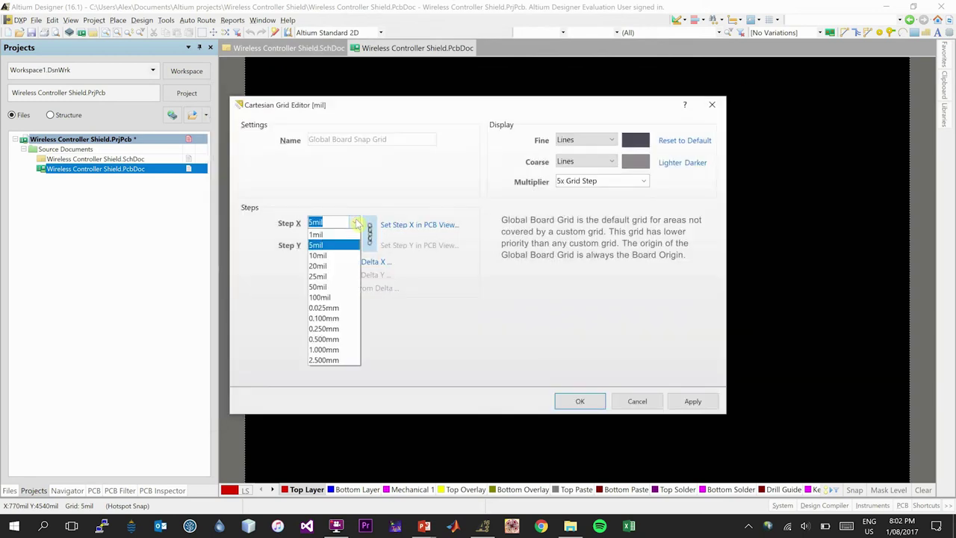
{"action": "left_click", "coordinate": [326, 349]}
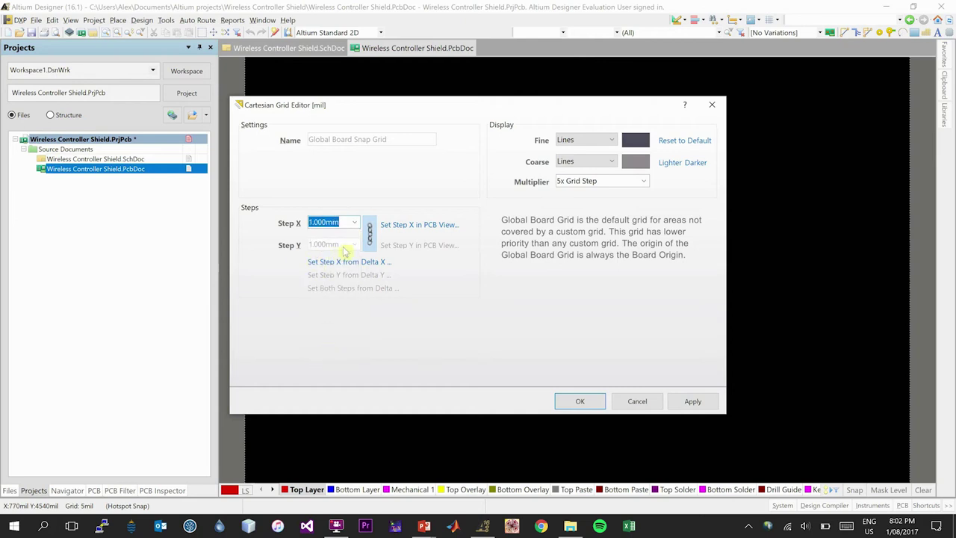
{"action": "left_click", "coordinate": [693, 407]}
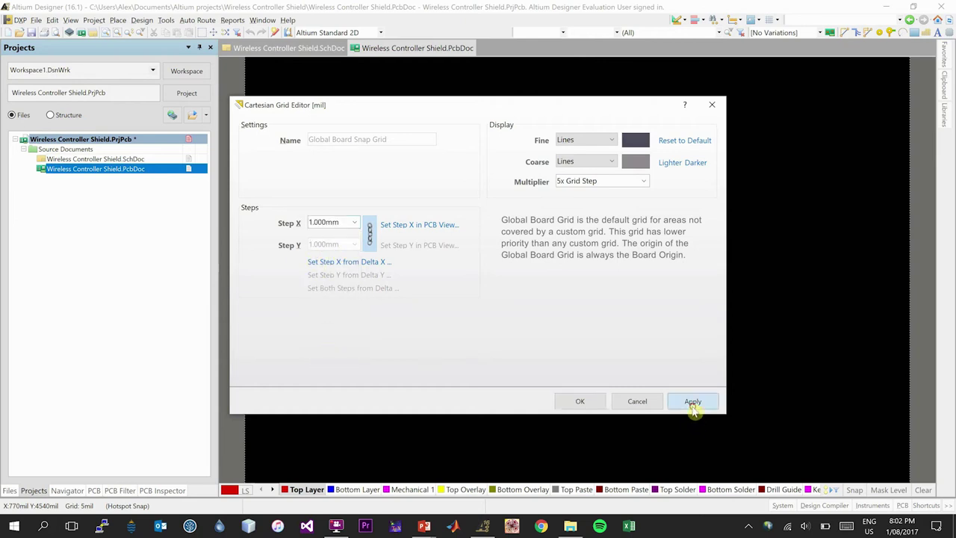
{"action": "left_click", "coordinate": [580, 404]}
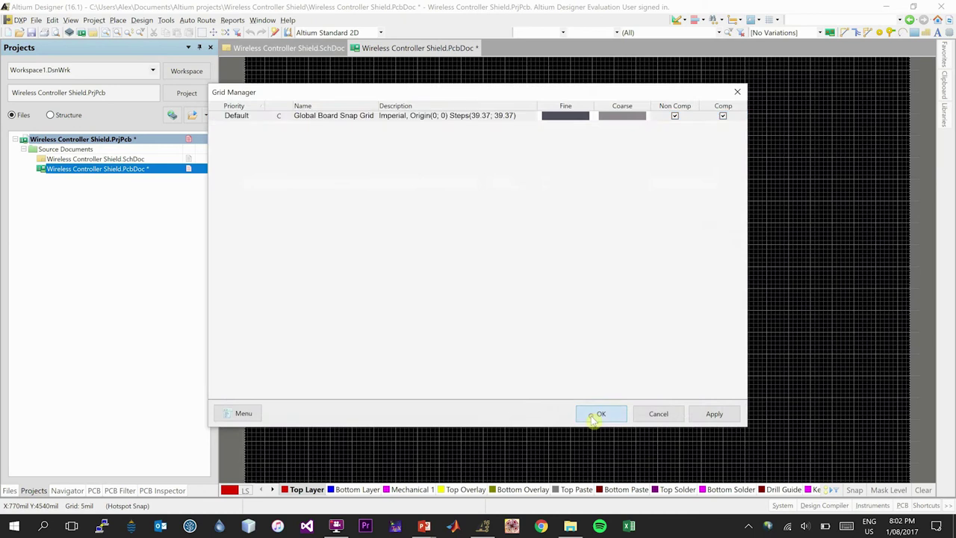
{"action": "left_click", "coordinate": [596, 417]}
{"action": "left_click", "coordinate": [576, 360]}
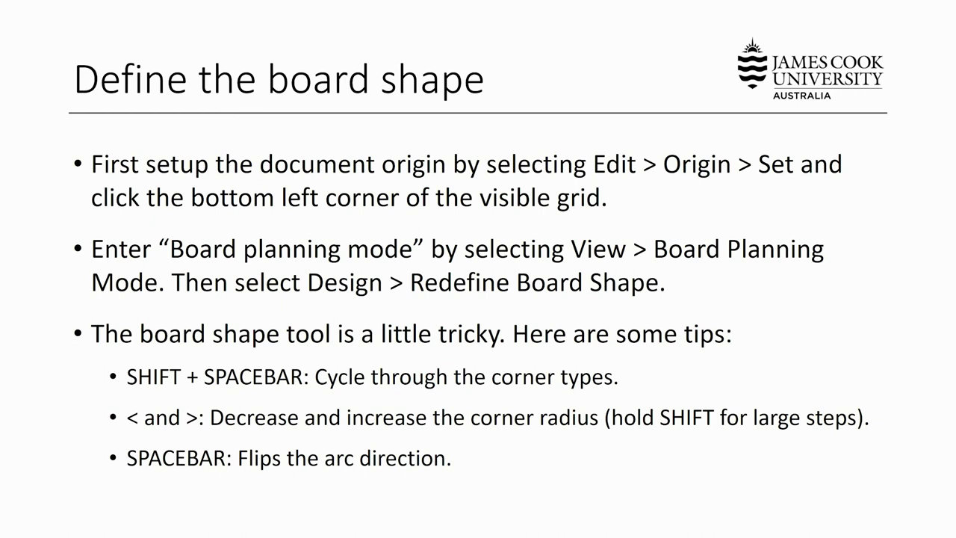
Step: Switch to the Resources folder in File Explorer and open PCB.pdf to examine the reference board layout
{"action": "key", "text": "alt+Tab"}
{"action": "key", "text": "alt+Tab"}
{"action": "key", "text": "alt+Tab"}
{"action": "key", "text": "alt+Tab"}
{"action": "key", "text": "alt+Tab"}
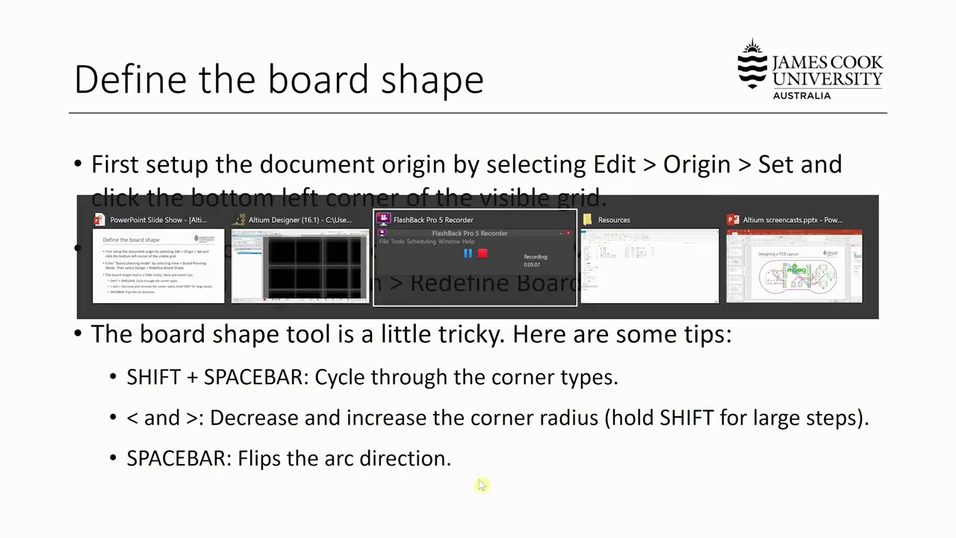
{"action": "key", "text": "alt+Tab"}
{"action": "key", "text": "alt+Tab"}
{"action": "key", "text": "alt+Tab"}
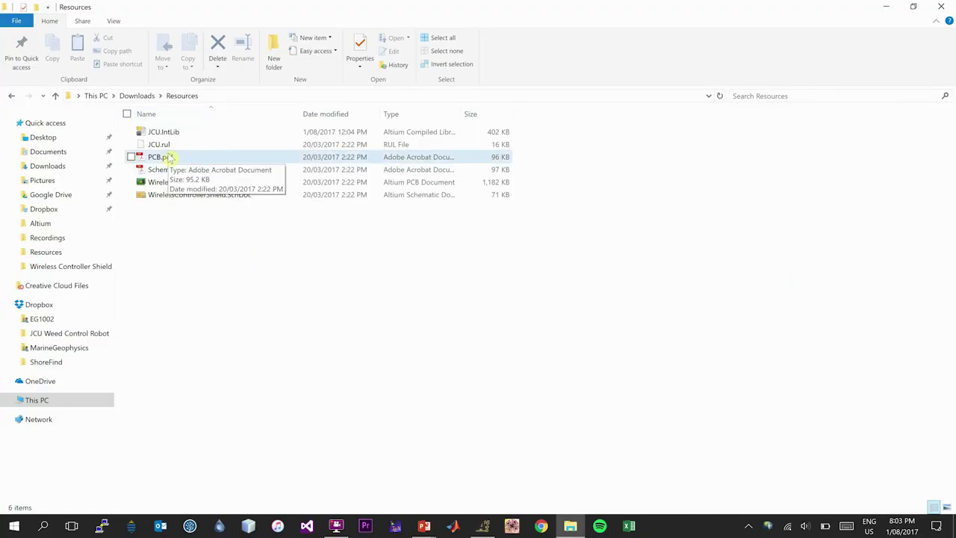
{"action": "double_click", "coordinate": [169, 158]}
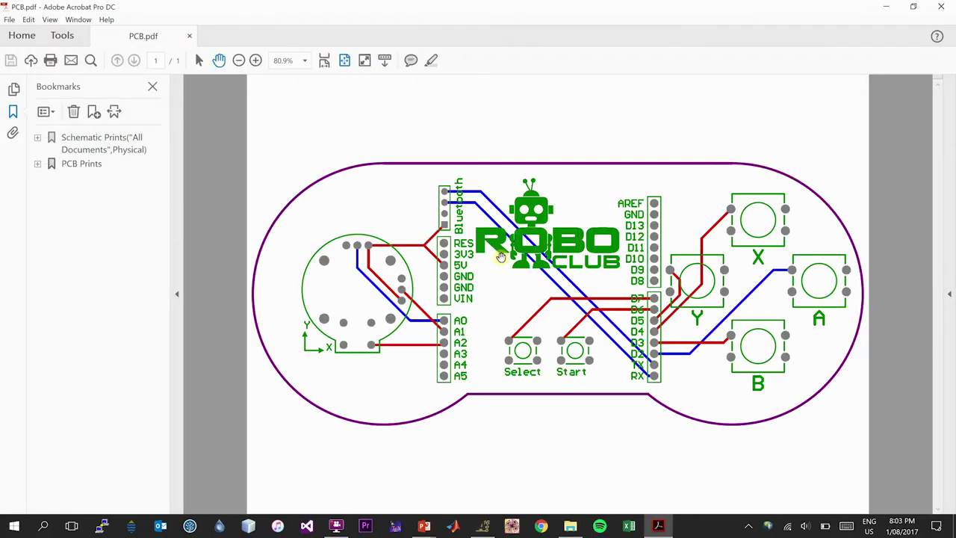
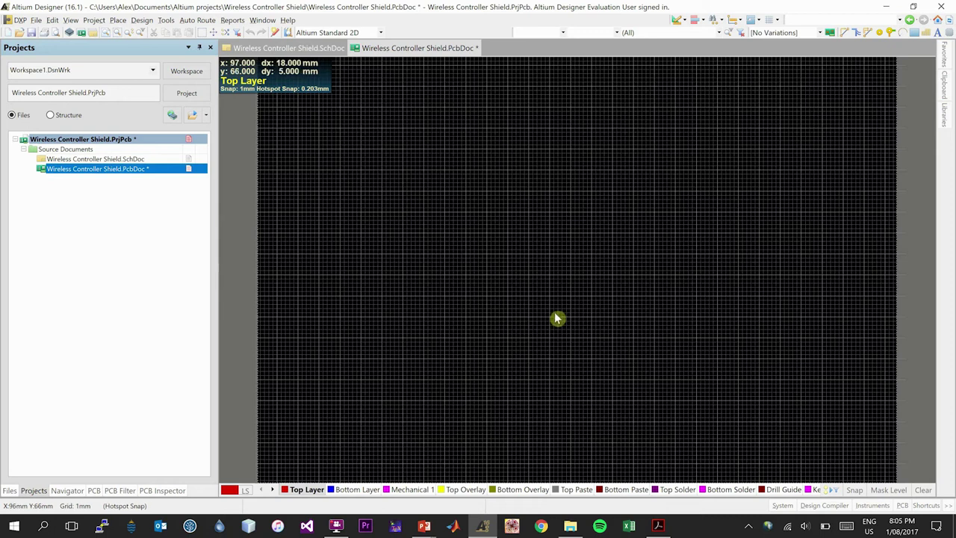
Step: Set the PCB document's origin at the lower-left corner of the visible grid, at X 25 mm, Y 25 mm
{"action": "scroll", "coordinate": [555, 316], "scroll_direction": "down", "scroll_amount": 2}
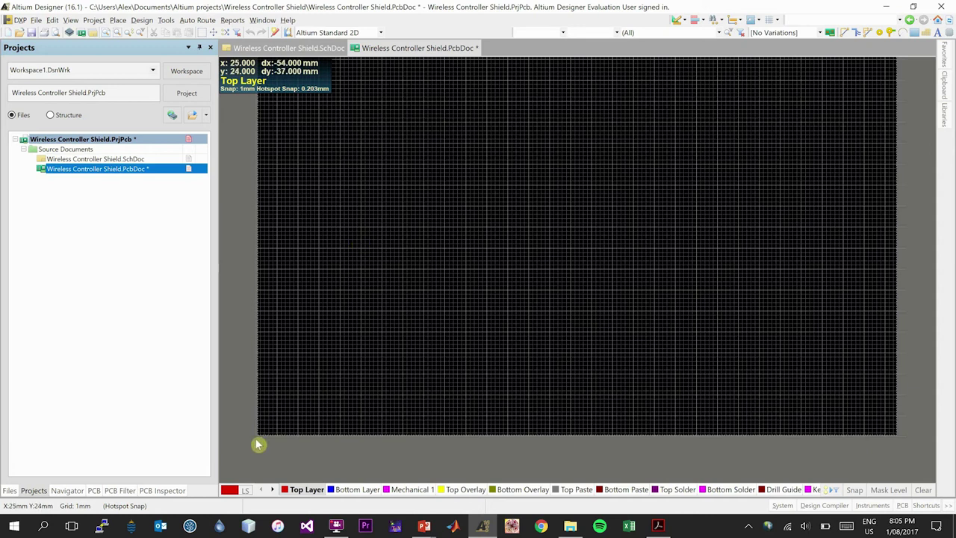
{"action": "left_click", "coordinate": [52, 21]}
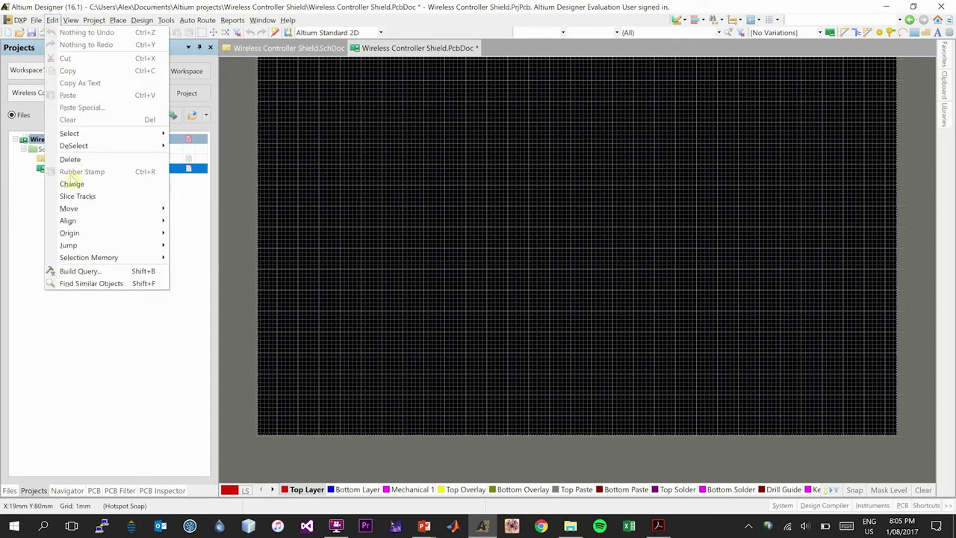
{"action": "mouse_move", "coordinate": [142, 239]}
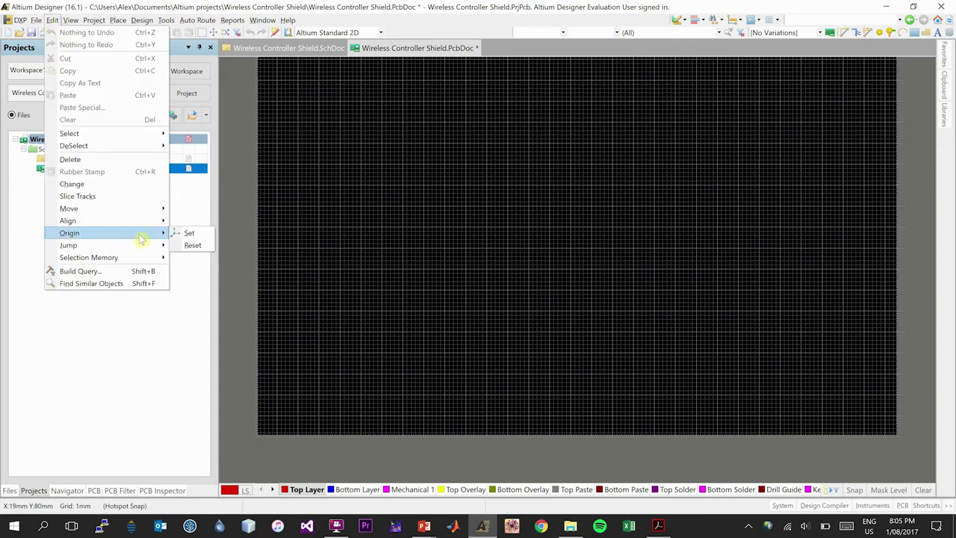
{"action": "left_click", "coordinate": [187, 234]}
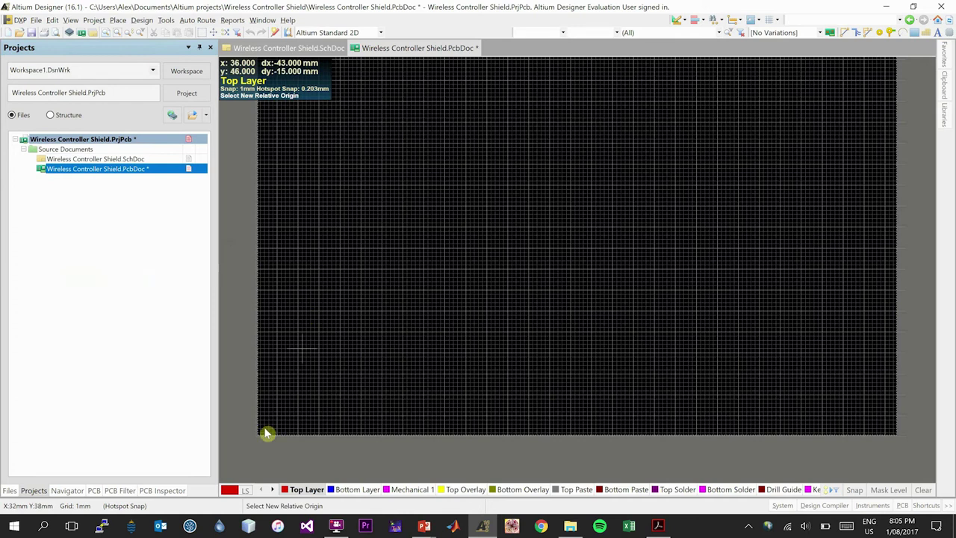
{"action": "scroll", "coordinate": [250, 447], "scroll_direction": "up", "scroll_amount": 3, "text": "ctrl"}
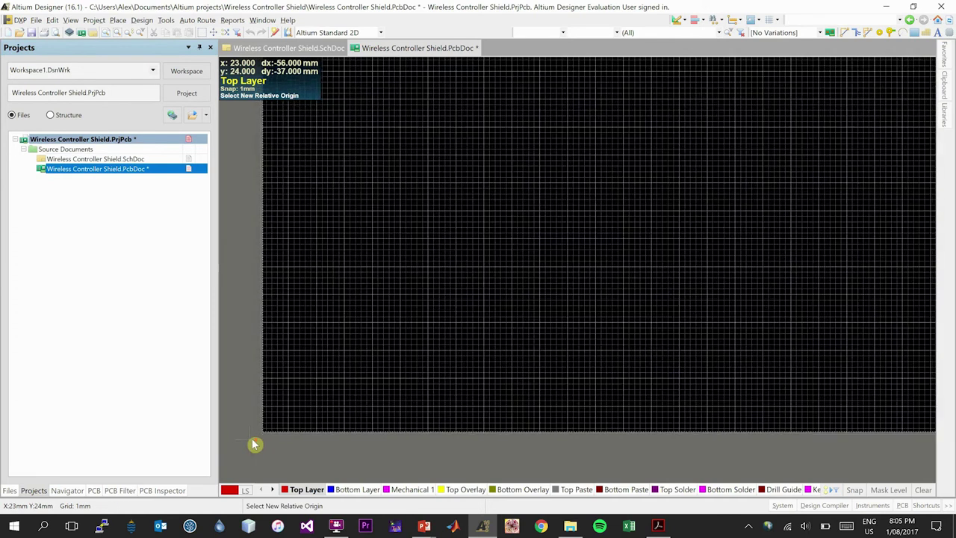
{"action": "scroll", "coordinate": [269, 430], "scroll_direction": "up", "scroll_amount": 2, "text": "ctrl"}
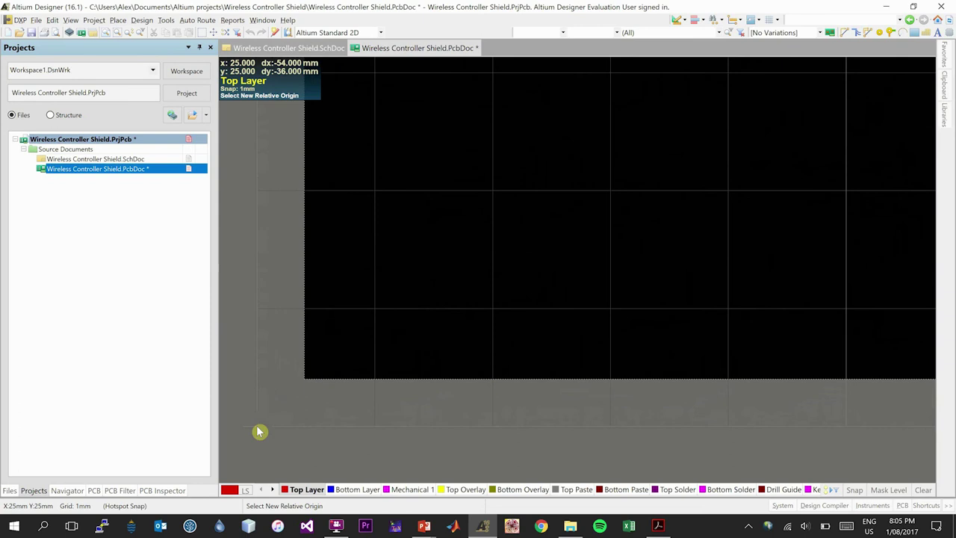
{"action": "left_click", "coordinate": [257, 428]}
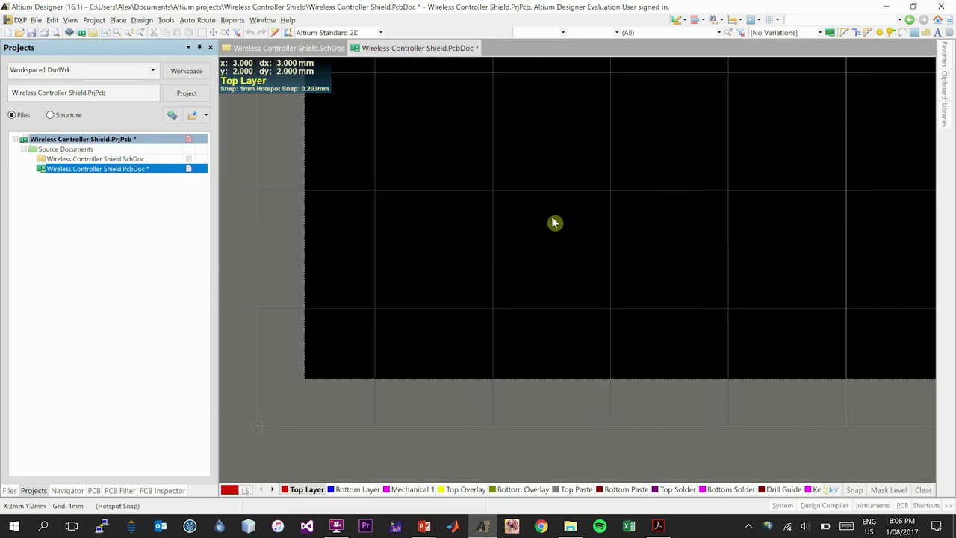
{"action": "scroll", "coordinate": [554, 223], "scroll_direction": "down", "scroll_amount": 3, "text": "ctrl"}
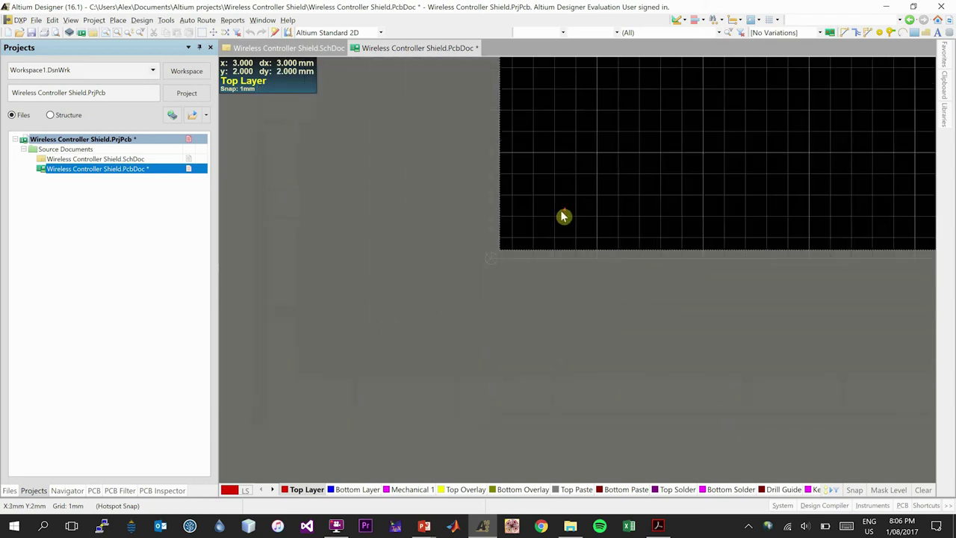
{"action": "scroll", "coordinate": [564, 217], "scroll_direction": "down", "scroll_amount": 5, "text": "ctrl"}
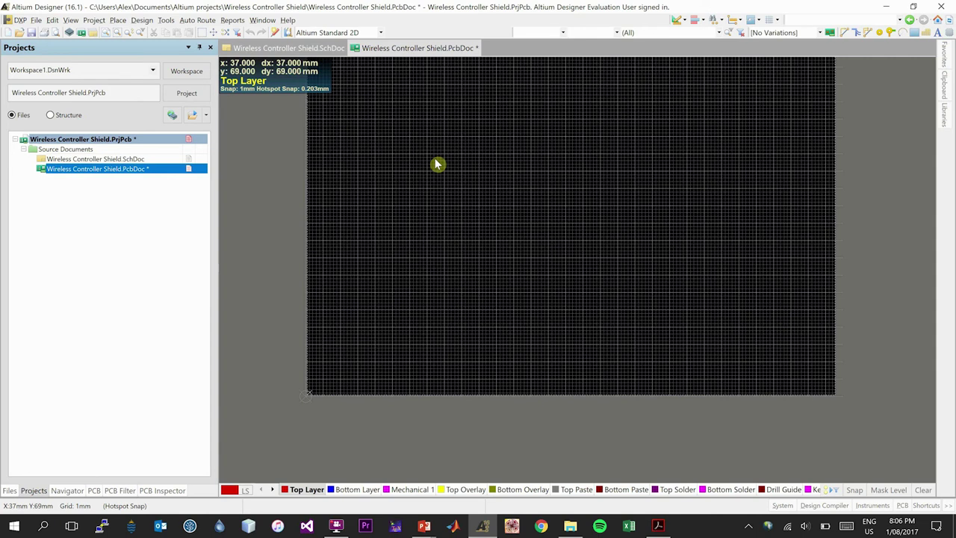
Step: Switch the PCB document to Board Planning Mode and start the Redefine Board Shape command
{"action": "left_click", "coordinate": [72, 20]}
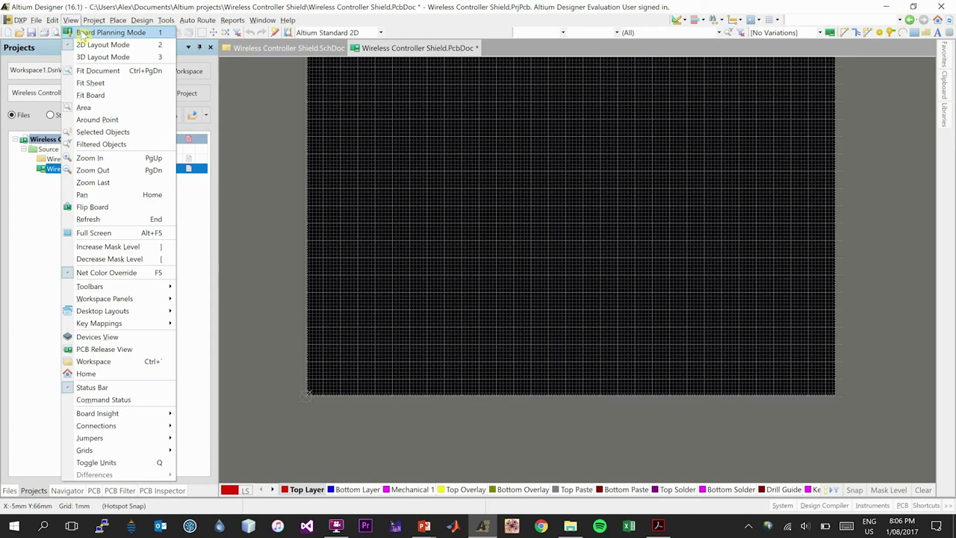
{"action": "left_click", "coordinate": [97, 33]}
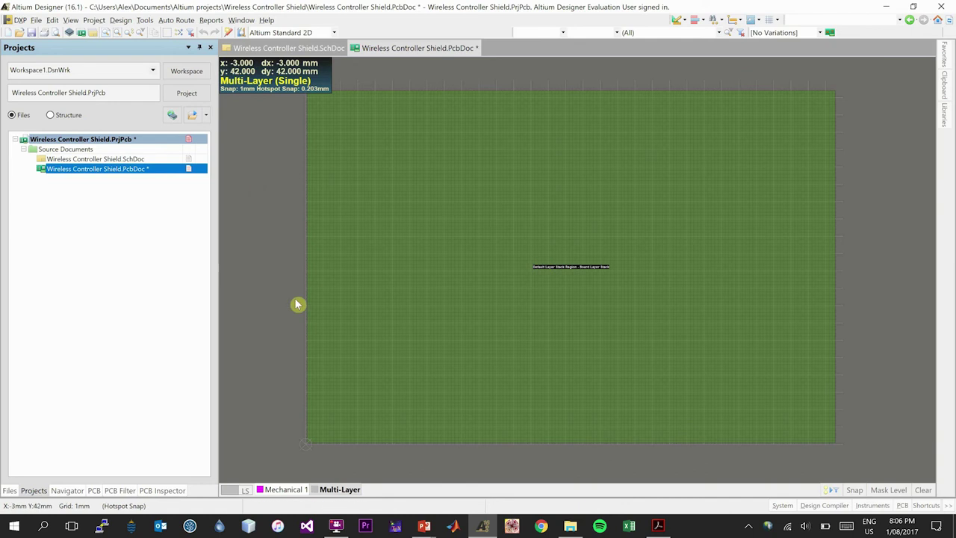
{"action": "left_click", "coordinate": [127, 23]}
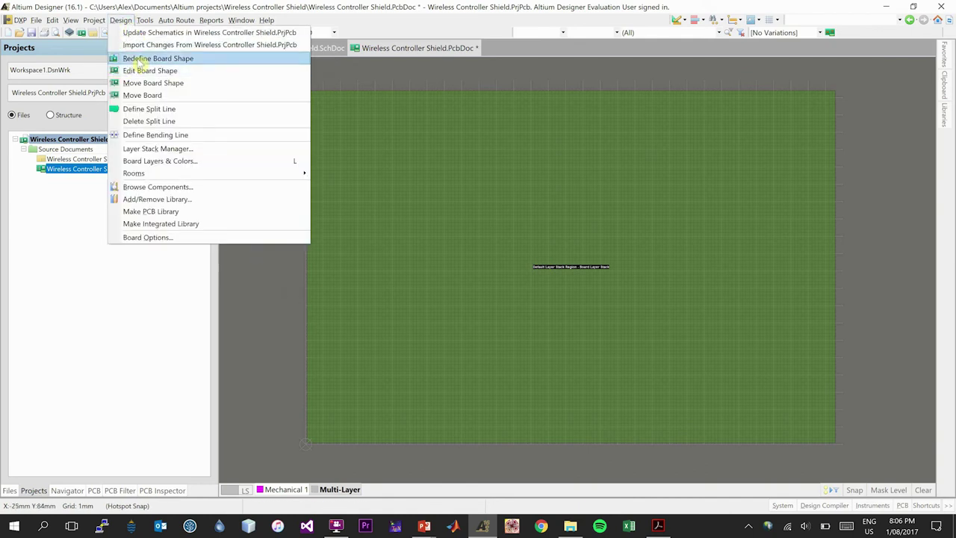
{"action": "left_click", "coordinate": [139, 60]}
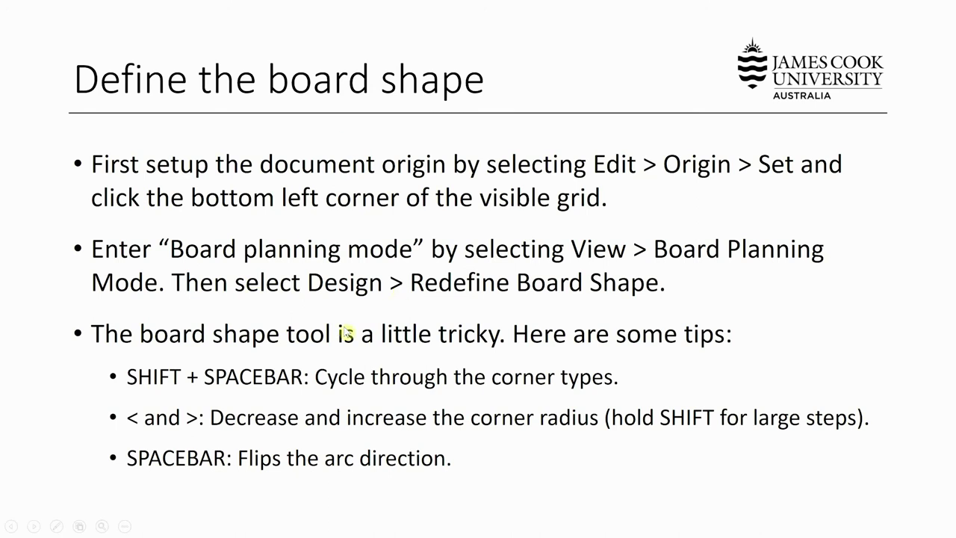
Step: Switch from the slides back to Altium Designer, restart Redefine Board Shape and begin the outline at X 30 mm, Y 0 mm
{"action": "key", "text": "alt+Tab"}
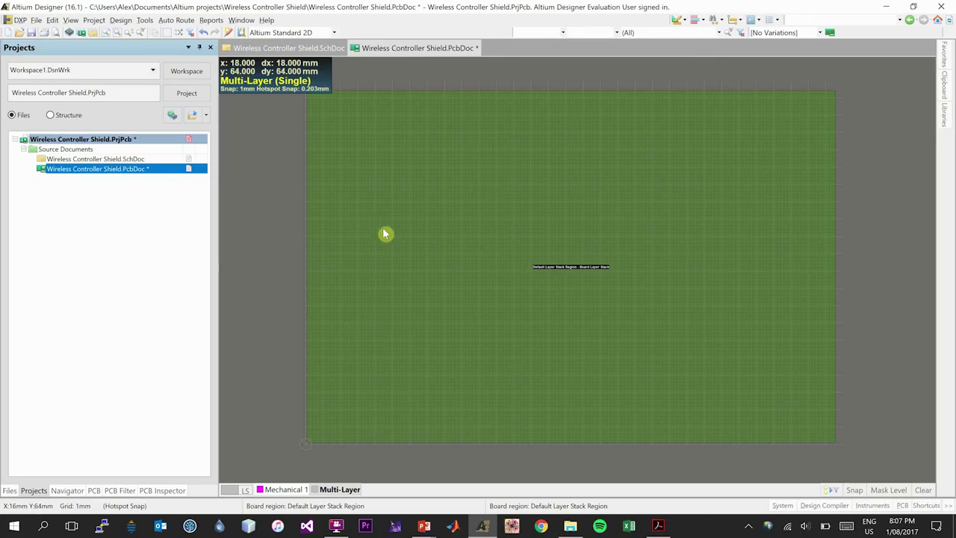
{"action": "left_click", "coordinate": [121, 21]}
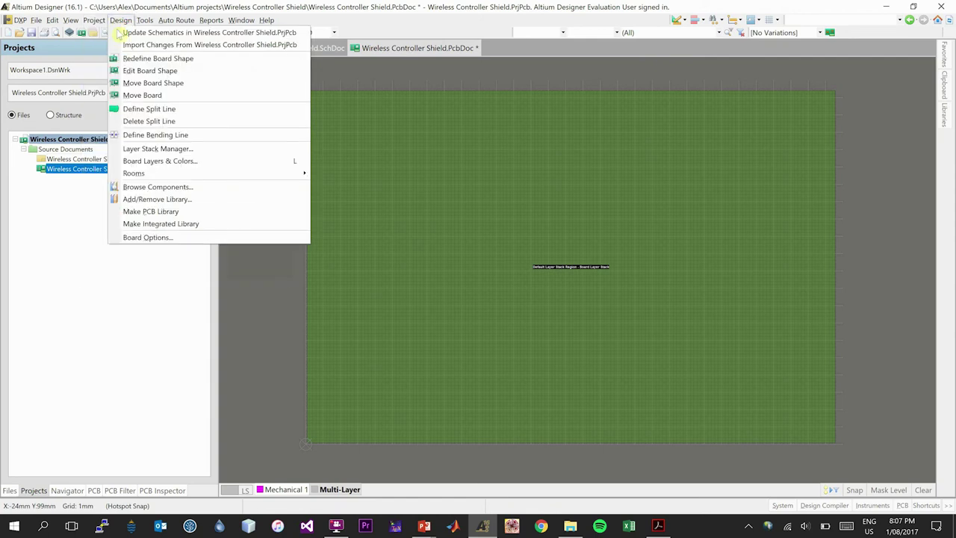
{"action": "left_click", "coordinate": [139, 60]}
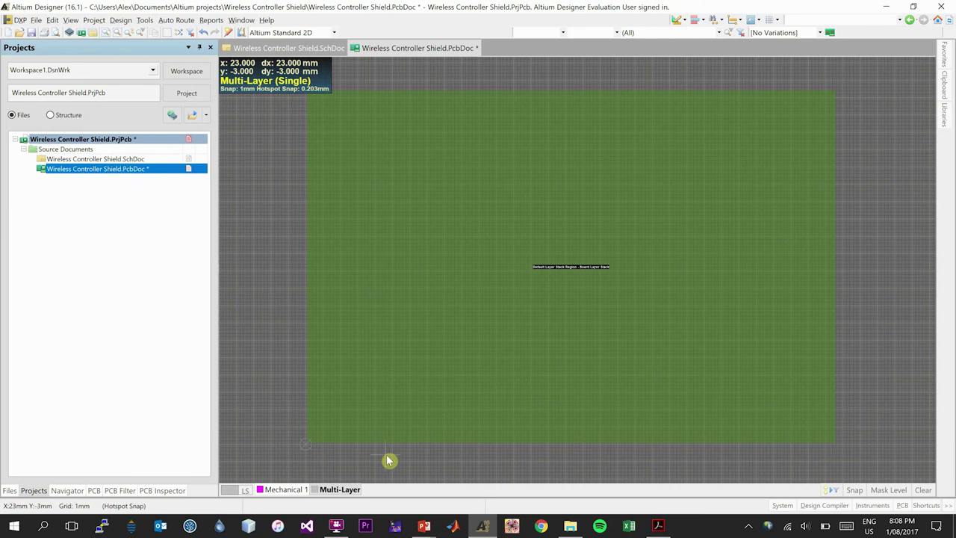
{"action": "scroll", "coordinate": [387, 459], "scroll_direction": "up", "scroll_amount": 3, "text": "ctrl"}
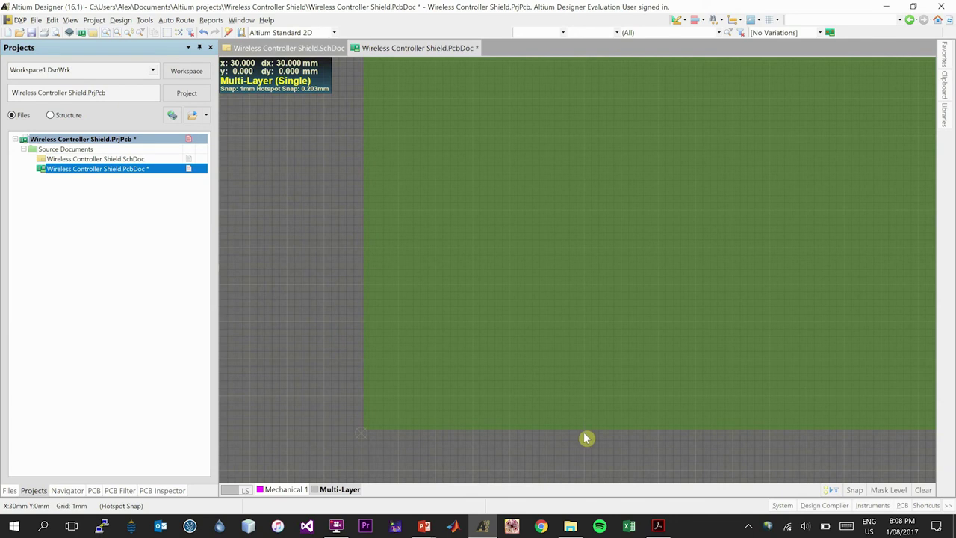
{"action": "key", "text": "p"}
{"action": "key", "text": "l"}
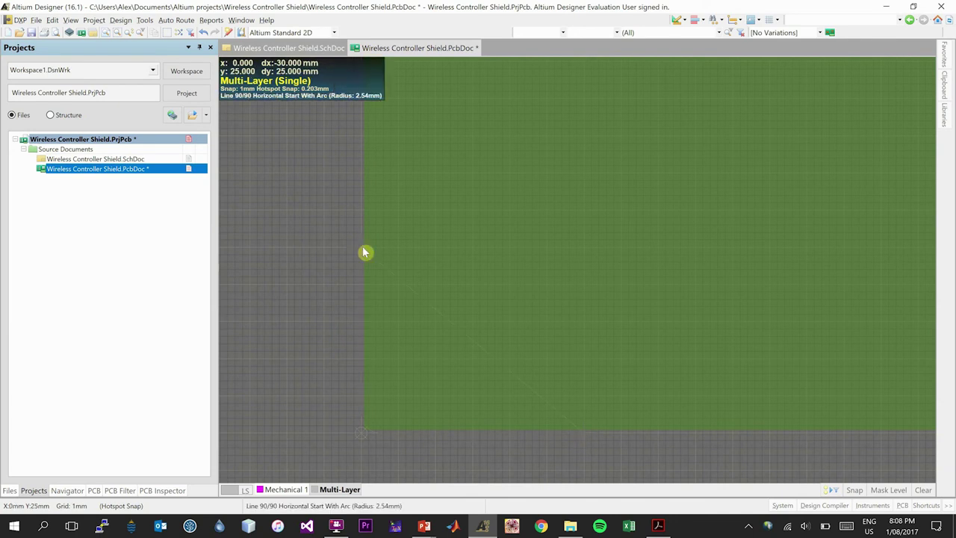
{"action": "left_click", "coordinate": [418, 273]}
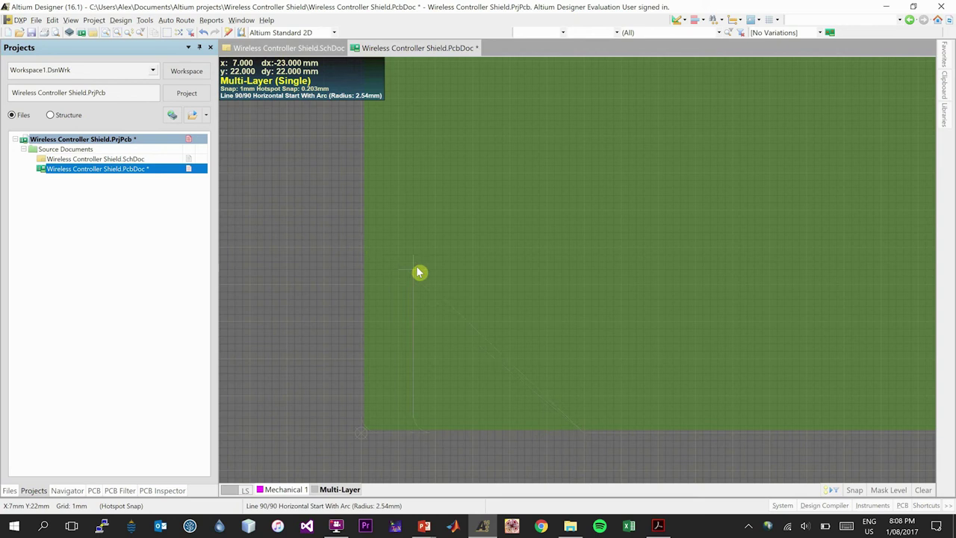
Step: Cycle the outline segment's corner style through Any Angle, Line 45/90 and Line 45/90 With Arc
{"action": "key", "text": "shift+space"}
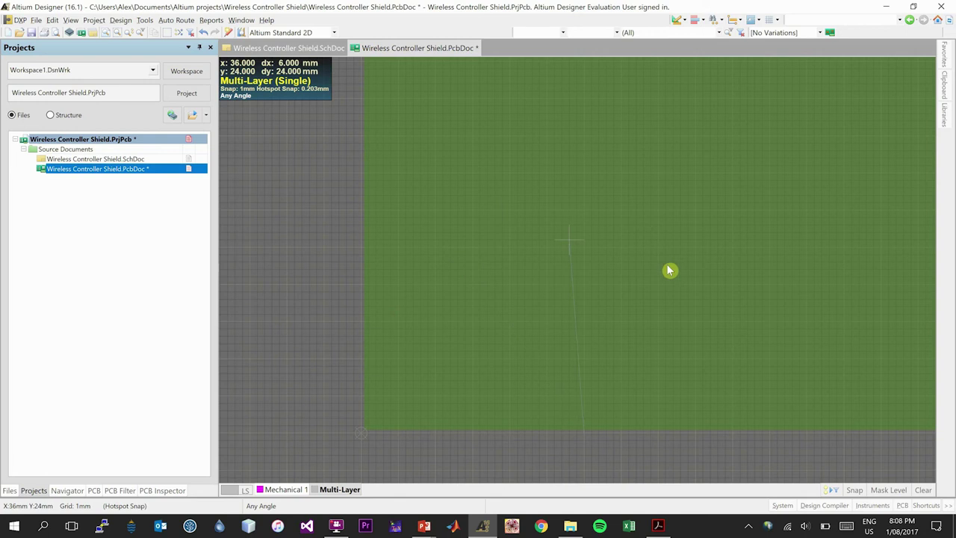
{"action": "scroll", "coordinate": [509, 290], "scroll_direction": "up", "scroll_amount": 1, "text": "ctrl"}
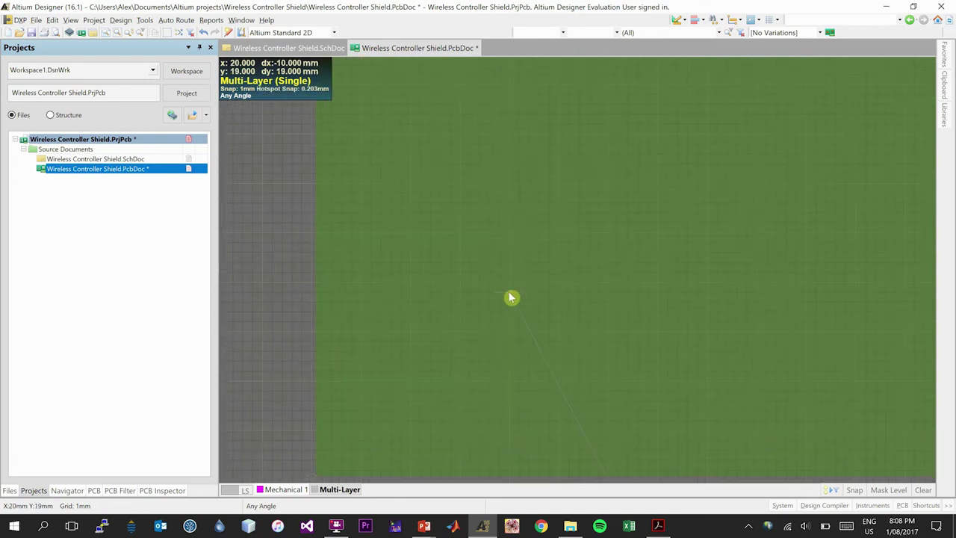
{"action": "scroll", "coordinate": [488, 303], "scroll_direction": "down", "scroll_amount": 1}
{"action": "scroll", "coordinate": [488, 304], "scroll_direction": "up", "scroll_amount": 1, "text": "ctrl"}
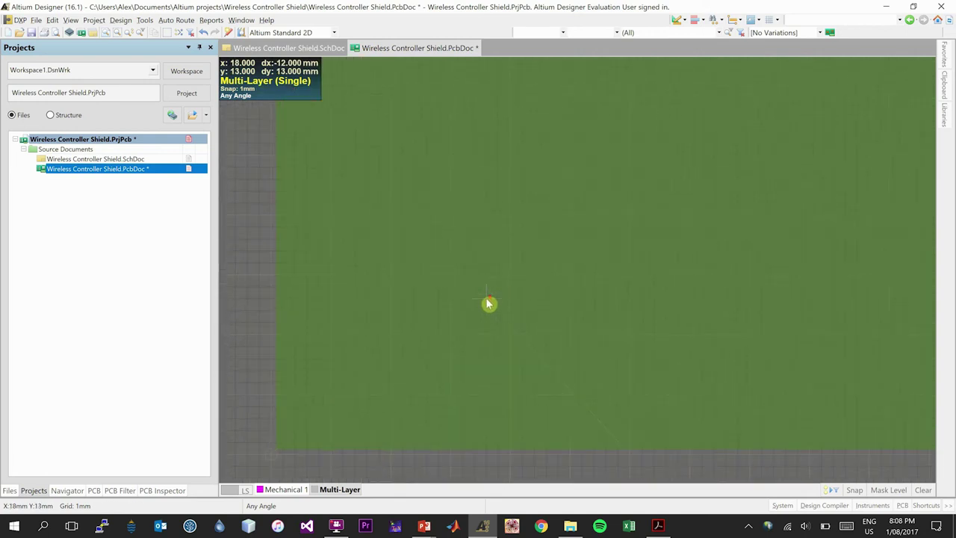
{"action": "right_click", "coordinate": [462, 256]}
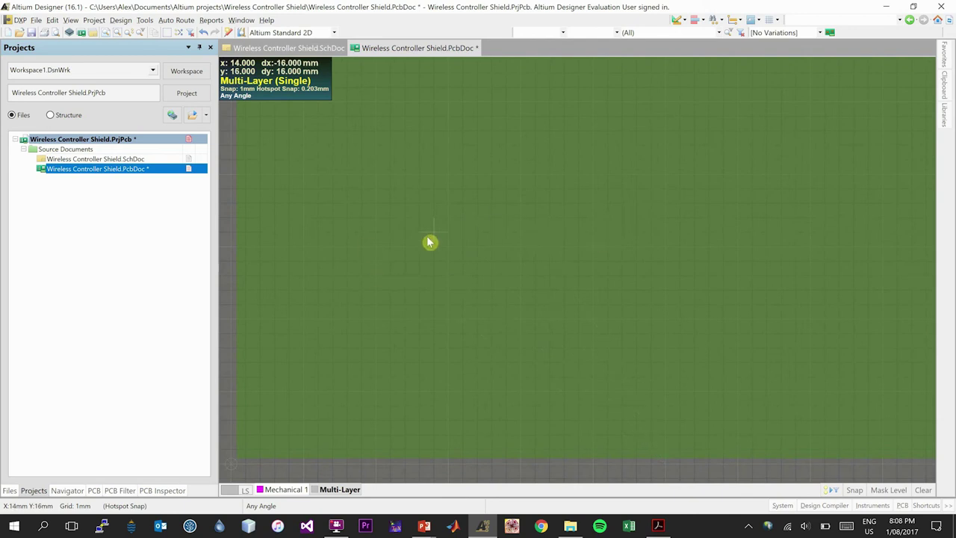
{"action": "key", "text": "shift+space"}
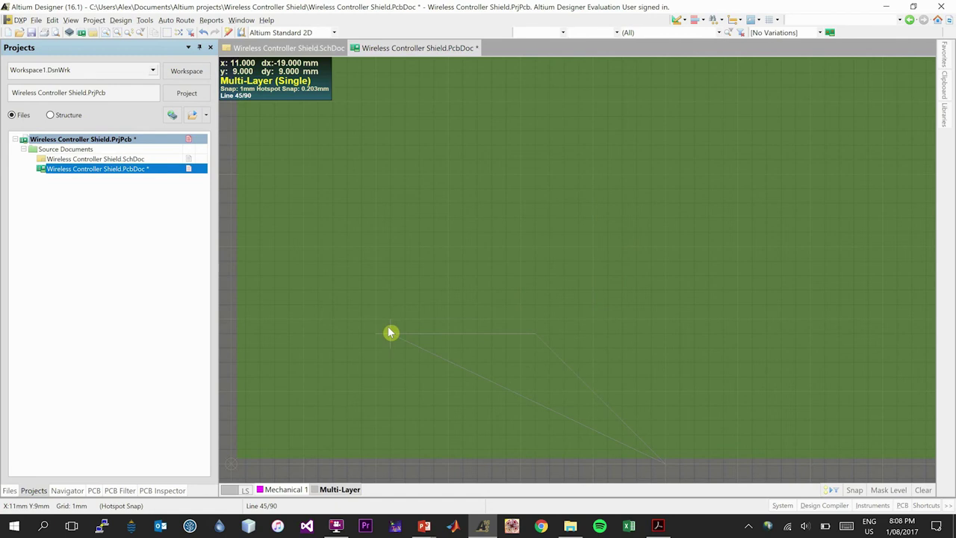
{"action": "key", "text": "shift+space"}
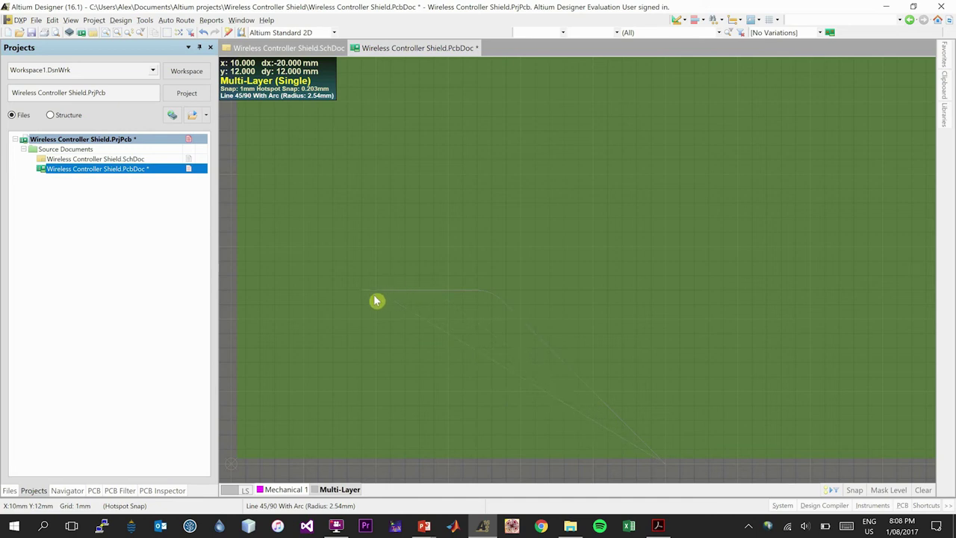
Step: Change the corner style to Line 90/90 and flip its direction repeatedly between vertical and horizontal start
{"action": "key", "text": "shift+space"}
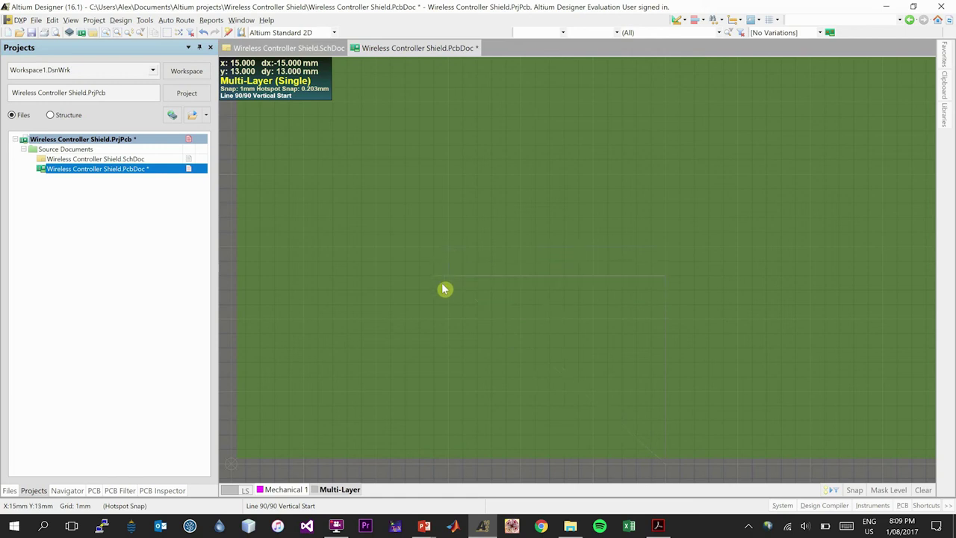
{"action": "key", "text": "space"}
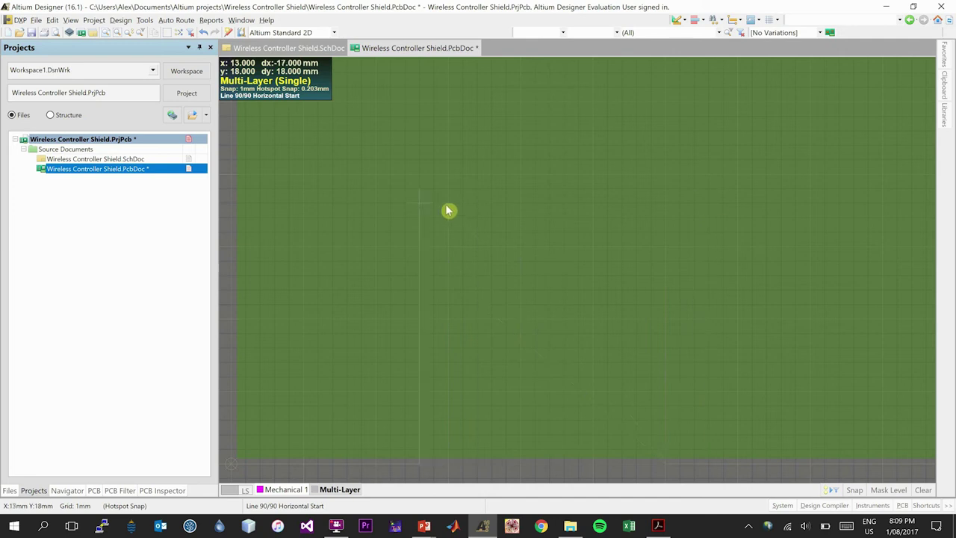
{"action": "key", "text": "space"}
{"action": "key", "text": "space"}
{"action": "key", "text": "space"}
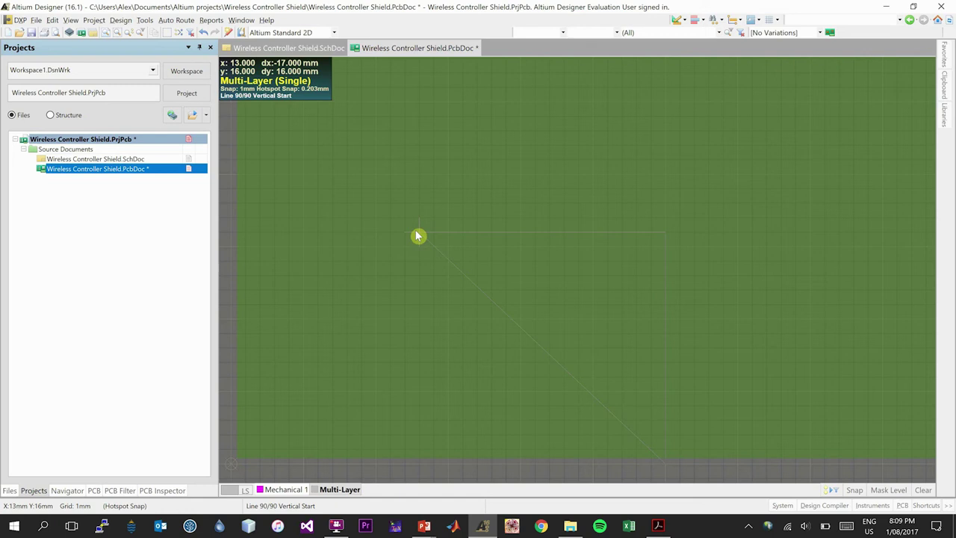
Step: Set the corner style to Line 90/90 Horizontal Start With Arc and increase the arc radius to 29.997 mm
{"action": "key", "text": "shift+space"}
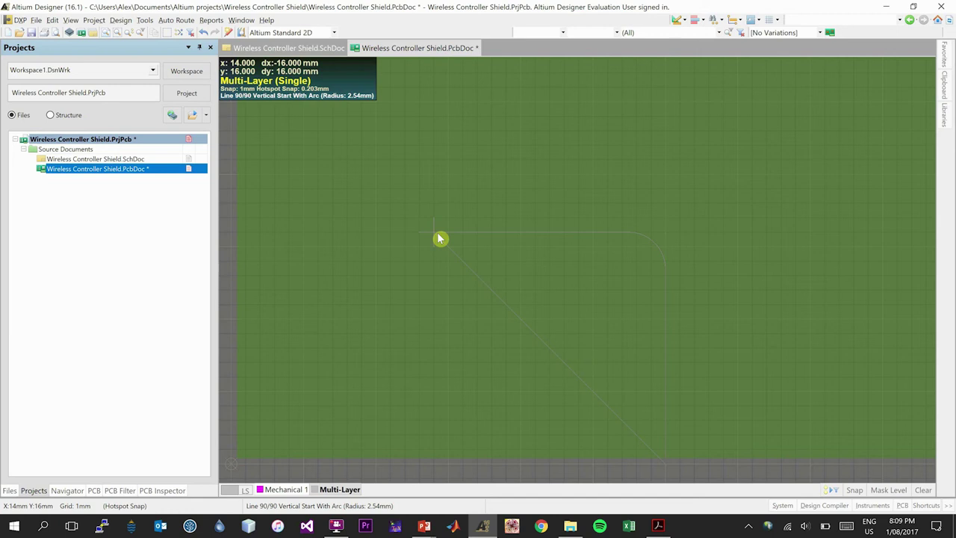
{"action": "key", "text": "space"}
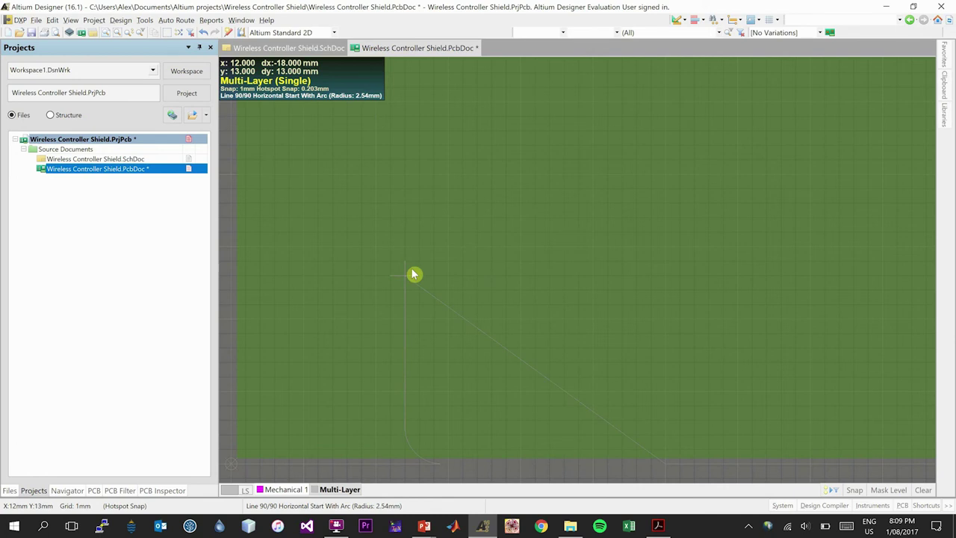
{"action": "key", "text": "period"}
{"action": "key", "text": "period"}
{"action": "key", "text": "period"}
{"action": "key", "text": "period"}
{"action": "key", "text": "period"}
{"action": "key", "text": "period"}
{"action": "key", "text": "period"}
{"action": "key", "text": "period"}
{"action": "key", "text": "period"}
{"action": "key", "text": "period"}
{"action": "key", "text": "period"}
{"action": "key", "text": "period"}
{"action": "key", "text": "period"}
{"action": "key", "text": "period"}
{"action": "key", "text": "period"}
{"action": "key", "text": "period"}
{"action": "key", "text": "period"}
{"action": "key", "text": "period"}
{"action": "key", "text": "period"}
{"action": "key", "text": "period"}
{"action": "key", "text": "period"}
{"action": "key", "text": "period"}
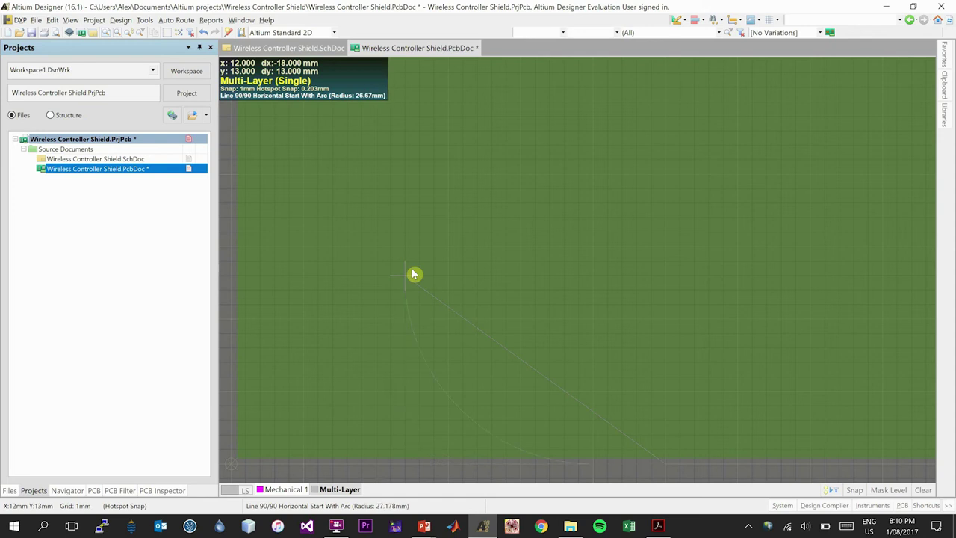
{"action": "key", "text": "period"}
{"action": "key", "text": "period"}
{"action": "key", "text": "period"}
{"action": "key", "text": "period"}
{"action": "key", "text": "period"}
{"action": "key", "text": "period"}
{"action": "key", "text": "period"}
{"action": "key", "text": "period"}
{"action": "key", "text": "period"}
{"action": "key", "text": "period"}
{"action": "key", "text": "period"}
{"action": "key", "text": "period"}
{"action": "key", "text": "period"}
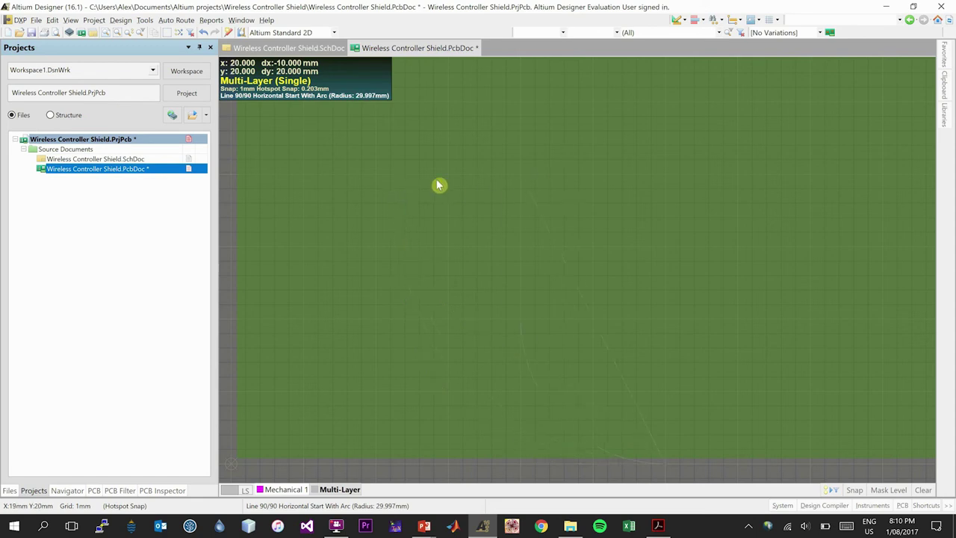
Step: Place the lower-left arc ending at X 0, Y 30 mm and the upper-left arc, flipped to bulge outward, ending at X 30, Y 60 mm
{"action": "scroll", "coordinate": [321, 179], "scroll_direction": "down", "scroll_amount": 1, "text": "ctrl"}
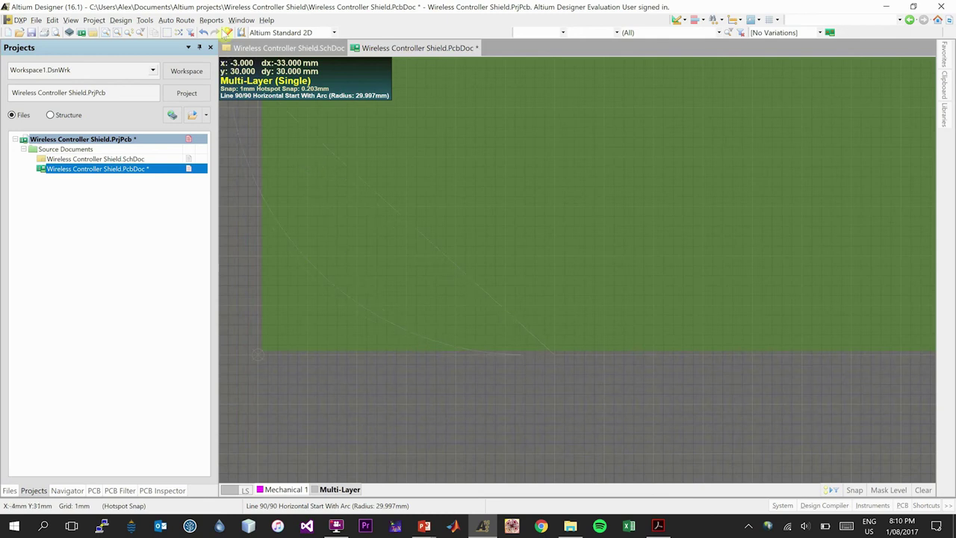
{"action": "left_click", "coordinate": [257, 160]}
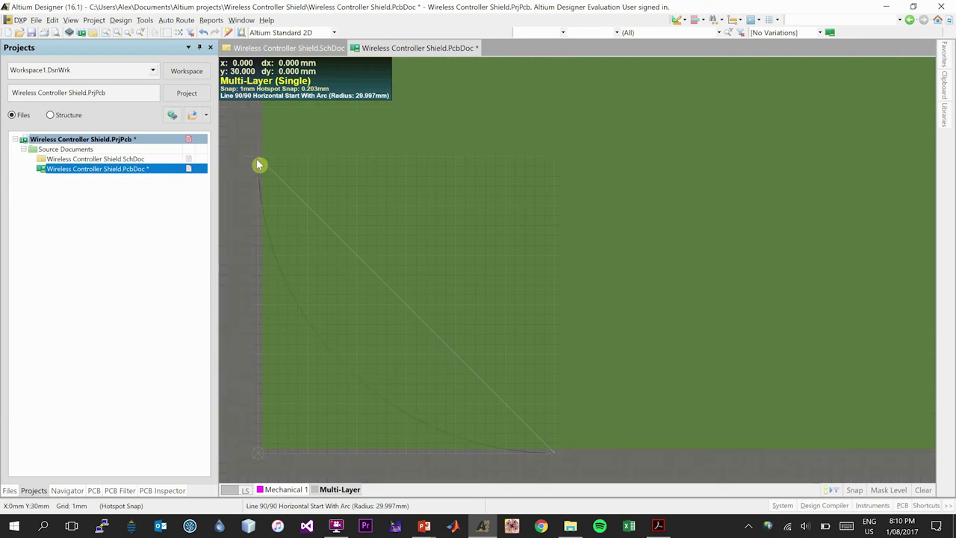
{"action": "scroll", "coordinate": [256, 165], "scroll_direction": "down", "scroll_amount": 2, "text": "ctrl"}
{"action": "scroll", "coordinate": [257, 103], "scroll_direction": "up", "scroll_amount": 3}
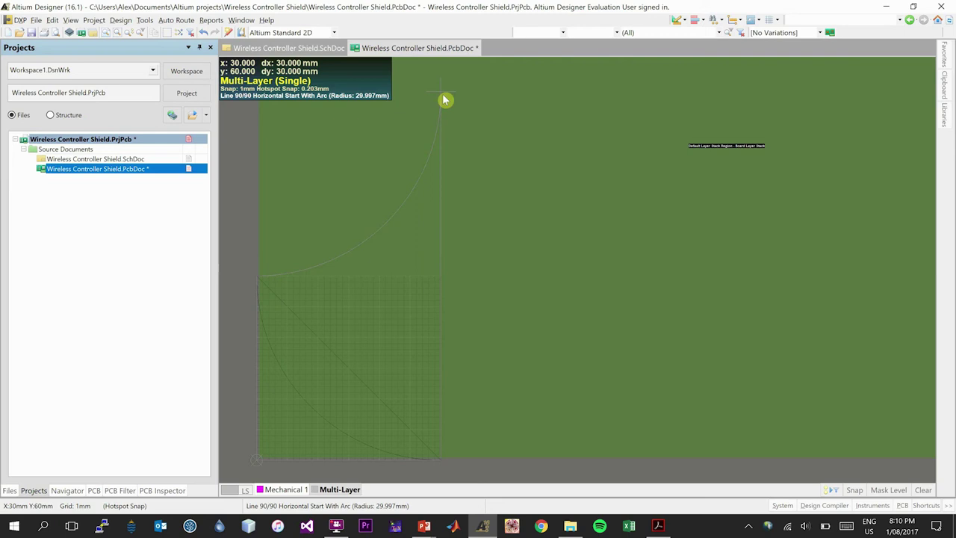
{"action": "key", "text": "space"}
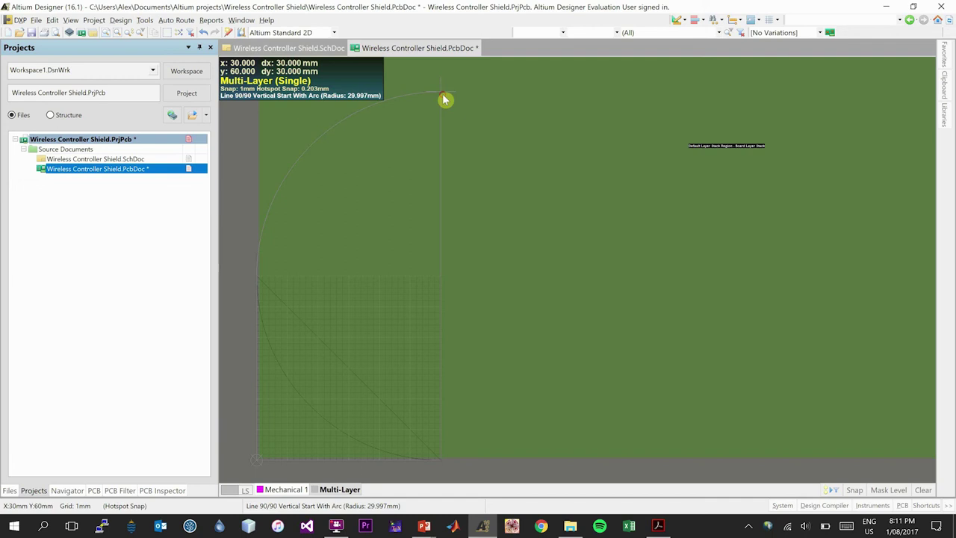
{"action": "left_click", "coordinate": [443, 95]}
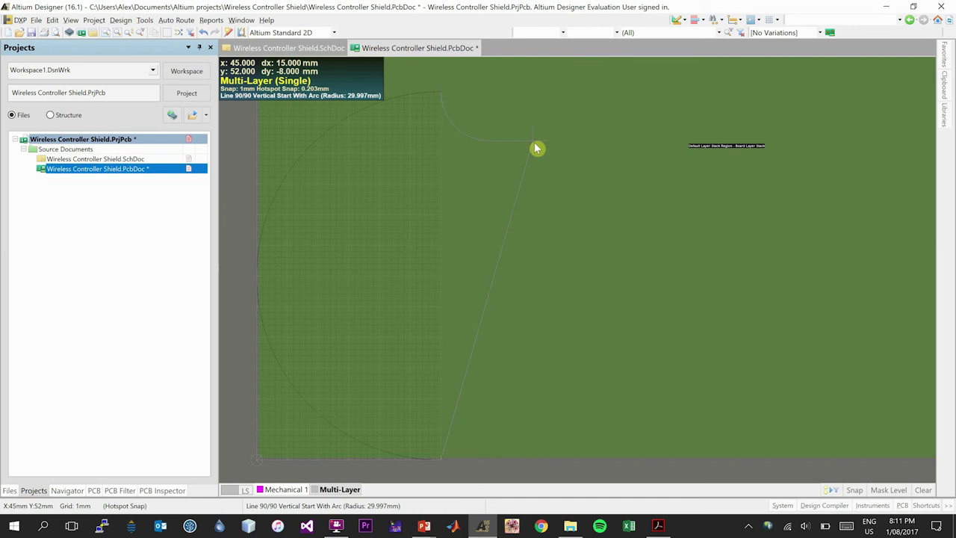
Step: Draw the board's straight upper edge in Any Angle mode to X 110 mm, Y 60 mm
{"action": "key", "text": "shift+space"}
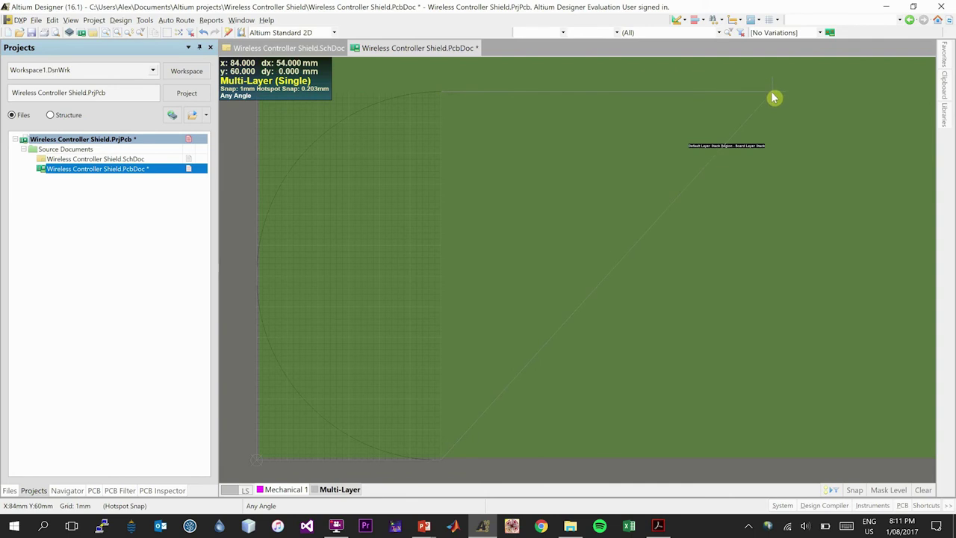
{"action": "key", "text": "BackSpace"}
{"action": "left_click", "coordinate": [929, 93]}
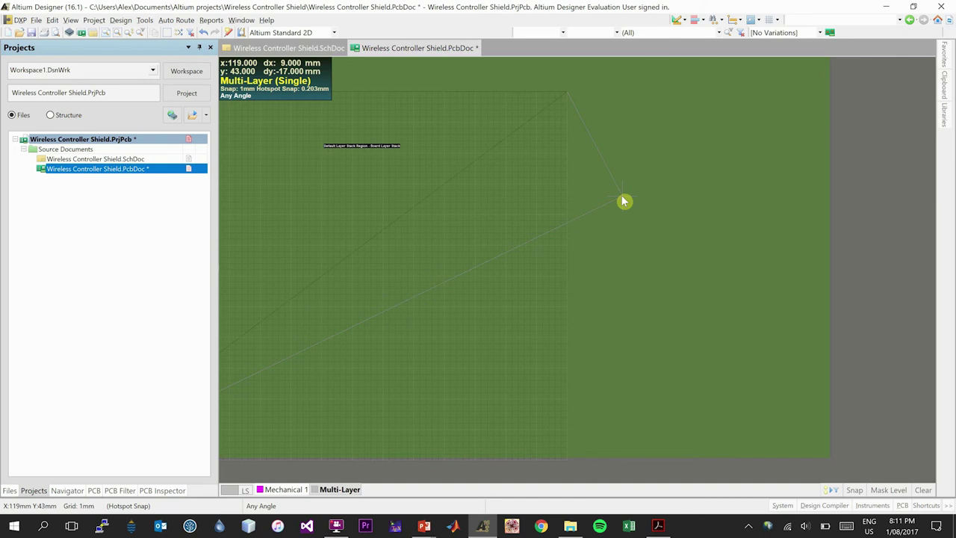
Step: Place the upper-right outward arc ending at X 140 mm, Y 30 mm using Line 90/90 Horizontal Start With Arc
{"action": "key", "text": "shift+space"}
{"action": "key", "text": "shift+space"}
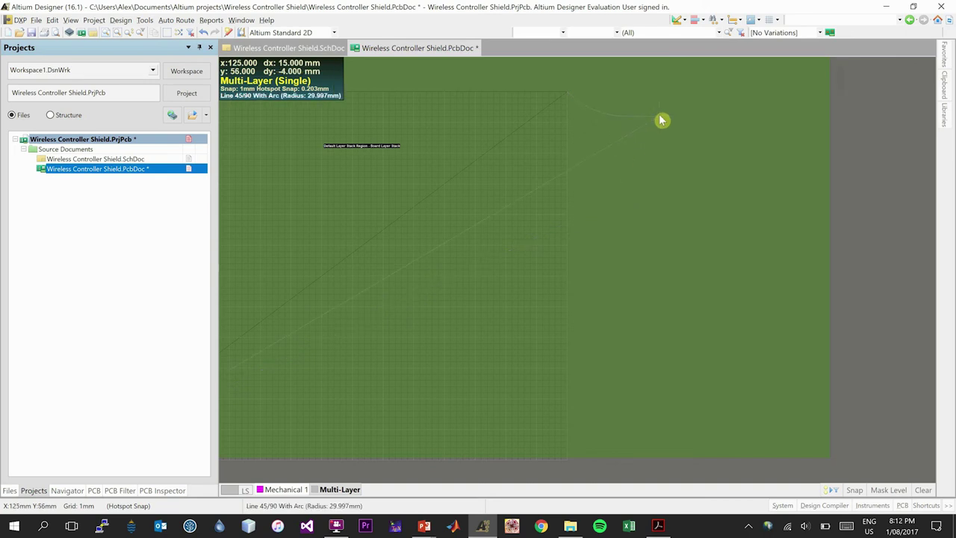
{"action": "key", "text": "shift+space"}
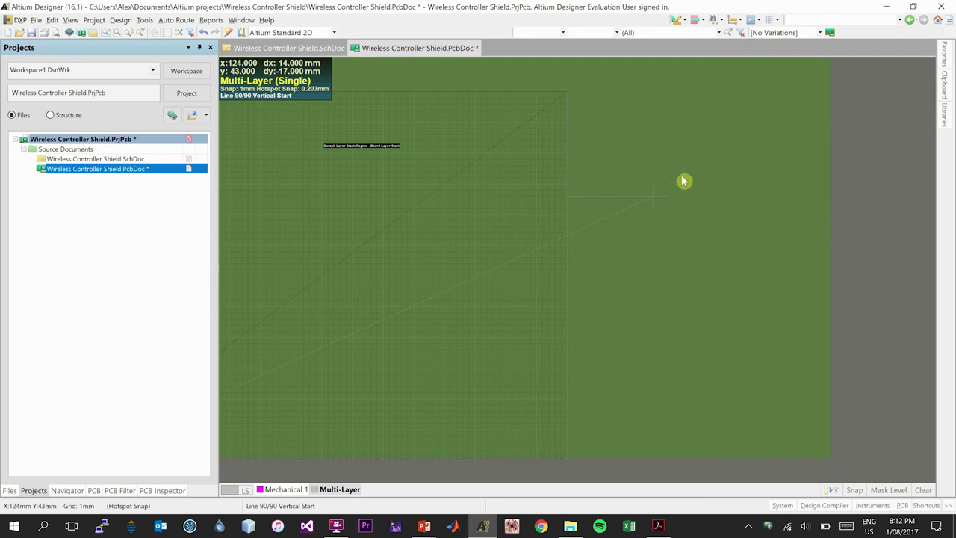
{"action": "key", "text": "shift+space"}
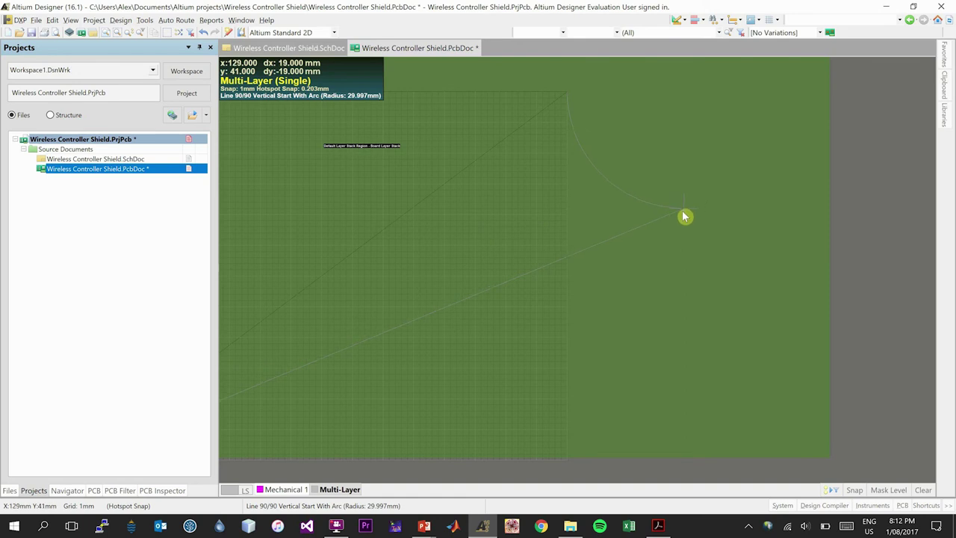
{"action": "key", "text": "space"}
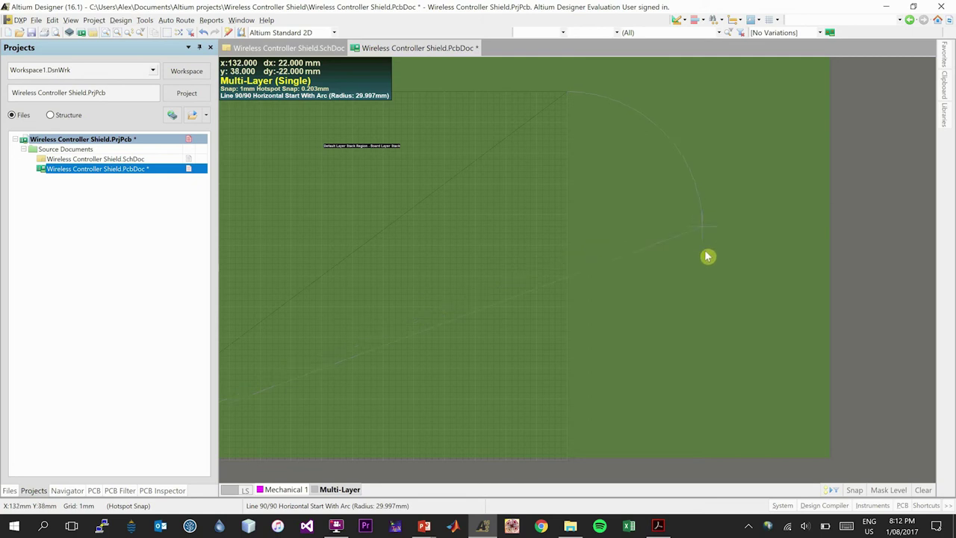
{"action": "left_click", "coordinate": [753, 280]}
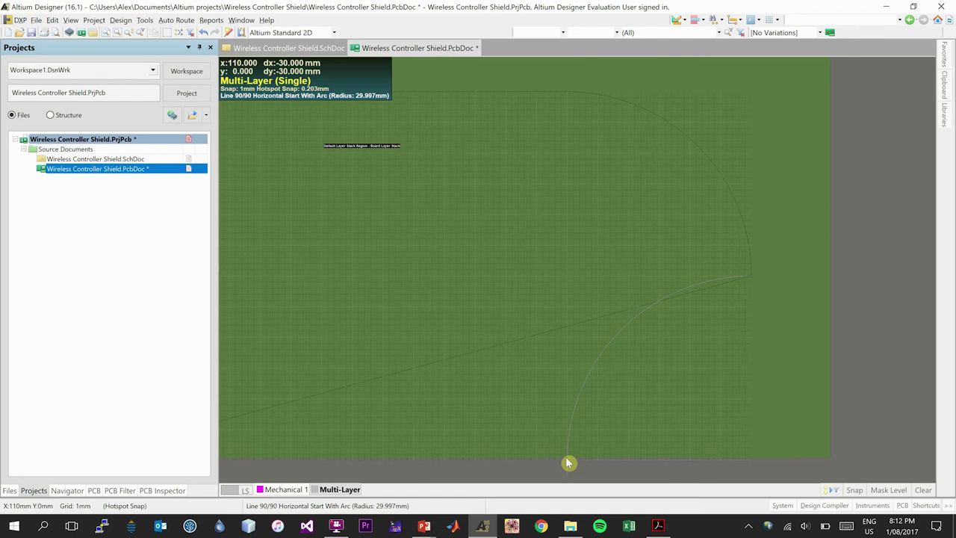
Step: Place the lower-right outward arc ending at X 110, Y 0 mm and the right side of the notch as an arc ending at X 80, Y 30 mm
{"action": "key", "text": "space"}
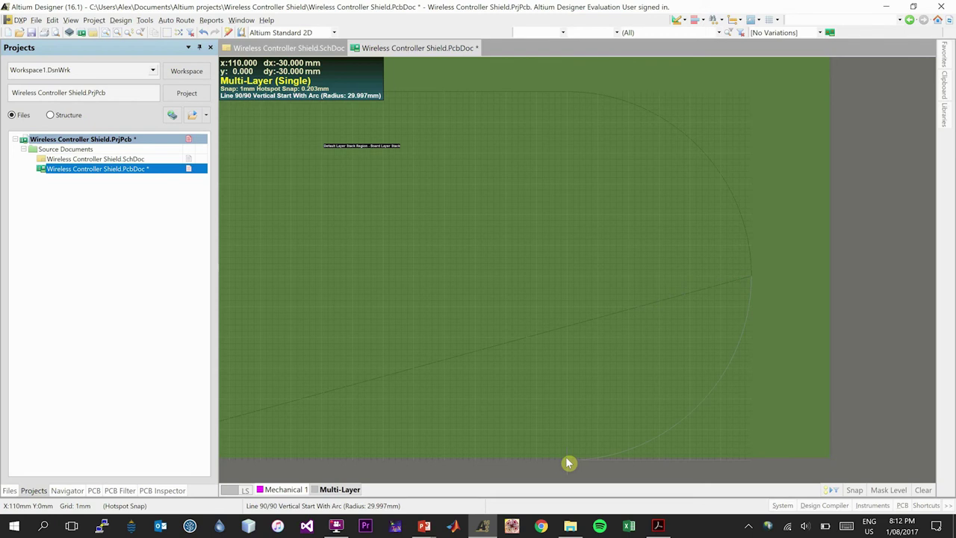
{"action": "left_click", "coordinate": [566, 458]}
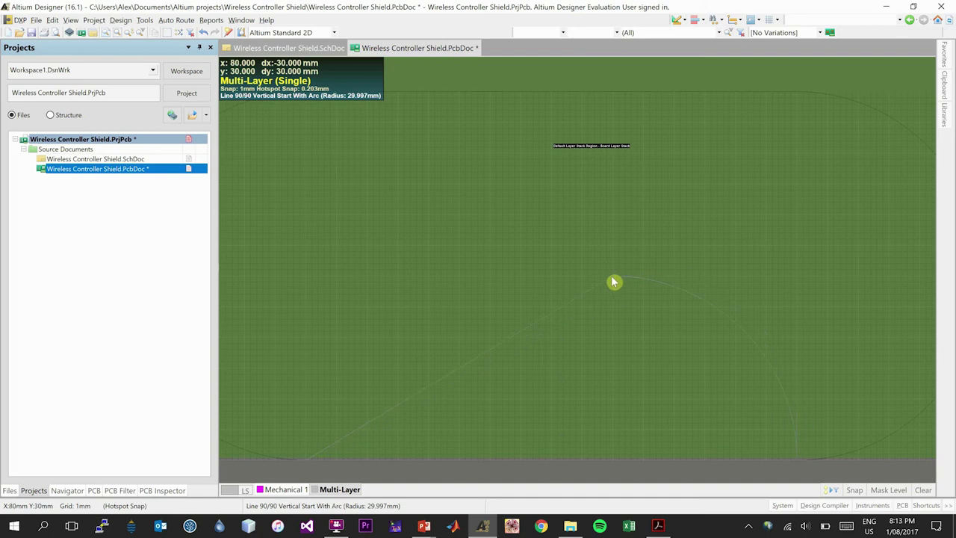
{"action": "key", "text": "space"}
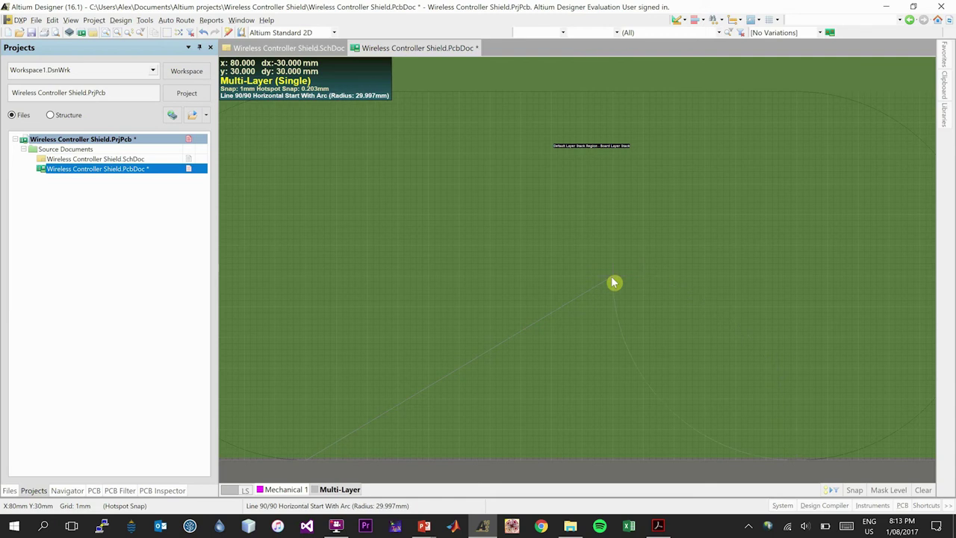
{"action": "left_click", "coordinate": [611, 277]}
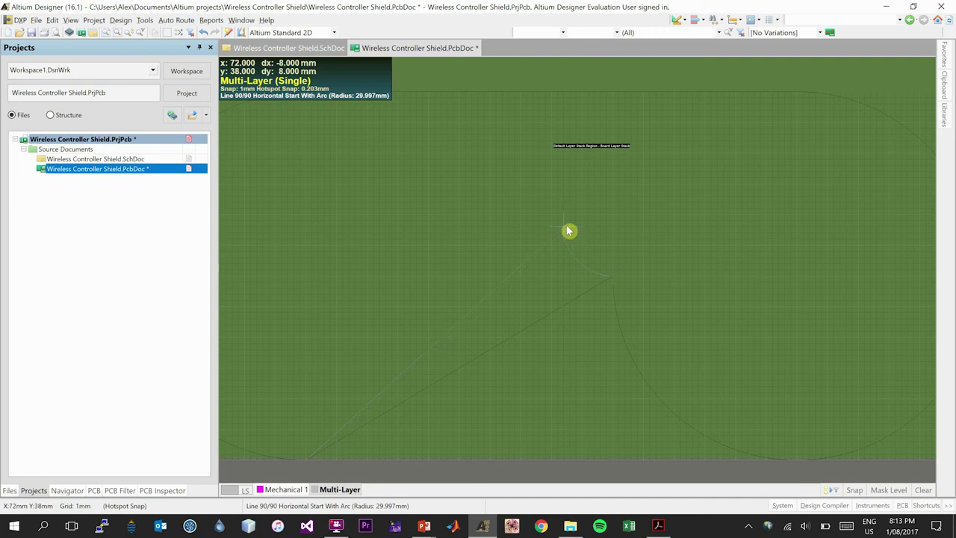
Step: Draw the notch's straight edge to X 60, Y 30 mm in Any Angle mode, then close the board shape with a 29.997 mm arc to X 30, Y 0 mm
{"action": "key", "text": "shift+space"}
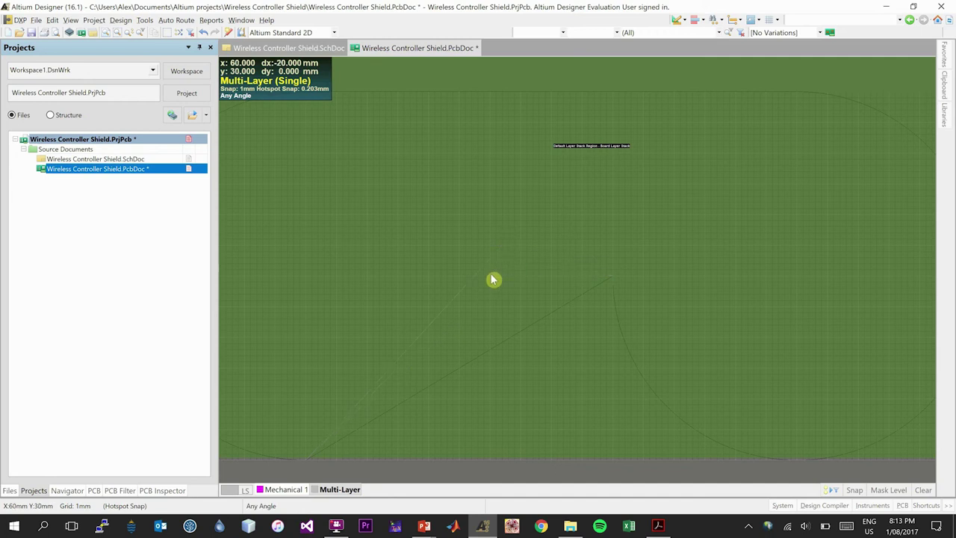
{"action": "left_click", "coordinate": [493, 280]}
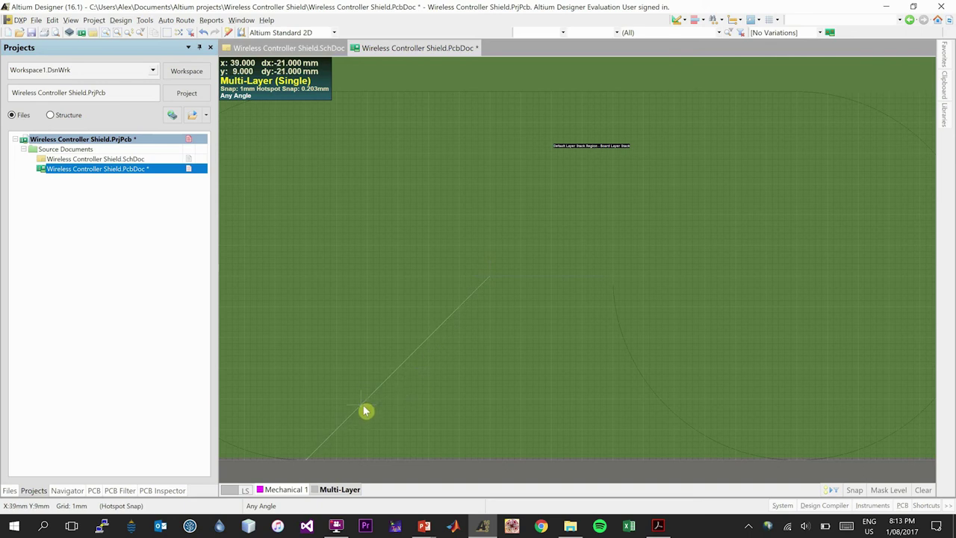
{"action": "key", "text": "shift+space"}
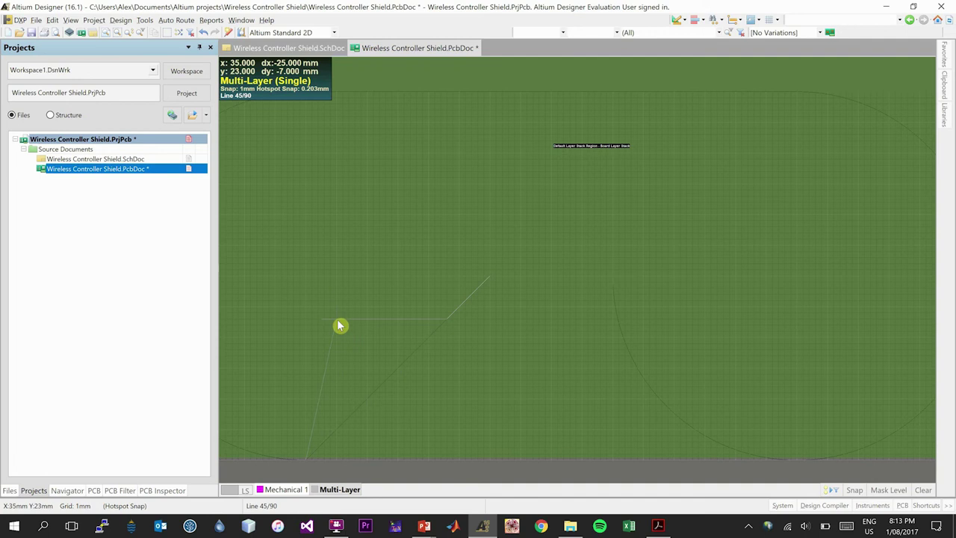
{"action": "key", "text": "shift+space"}
{"action": "key", "text": "shift+space"}
{"action": "key", "text": "shift+space"}
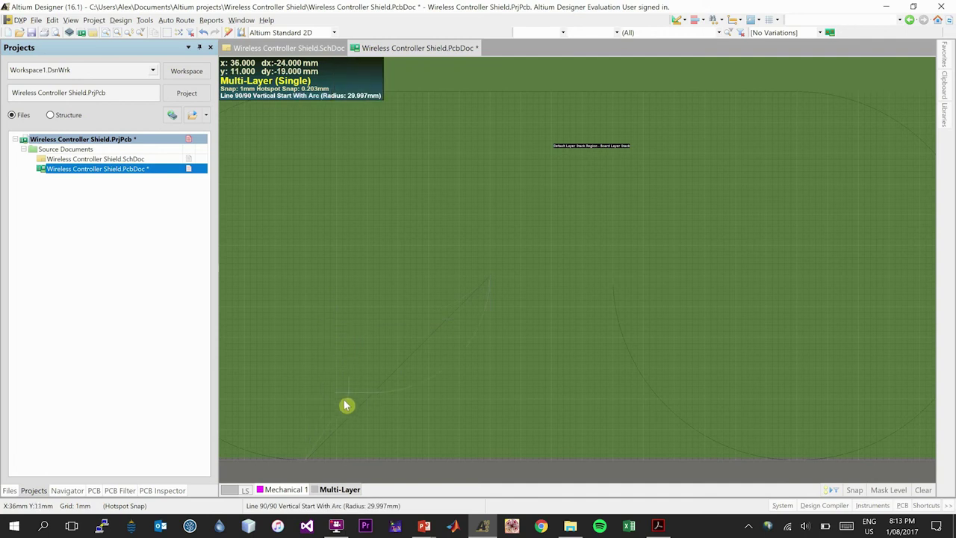
{"action": "key", "text": "space"}
{"action": "left_click", "coordinate": [306, 460]}
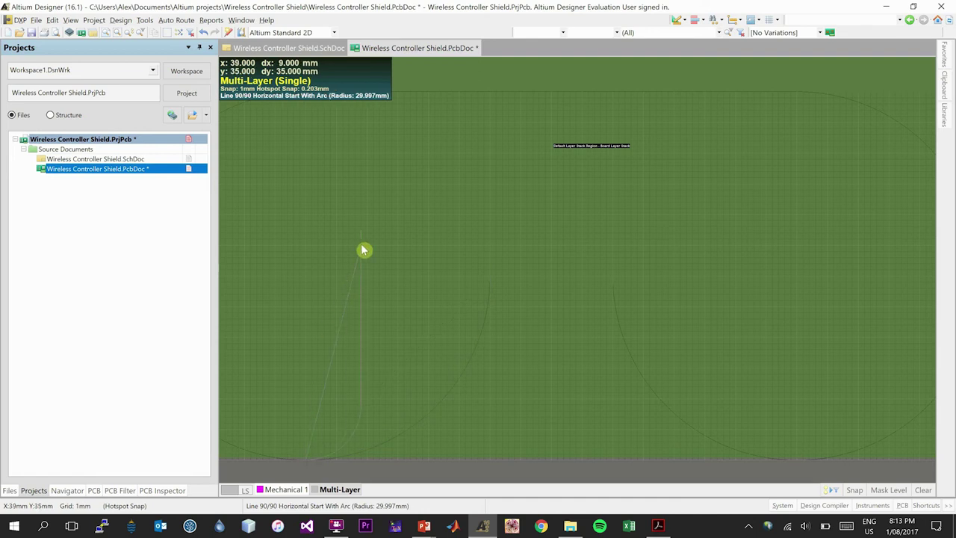
{"action": "right_click", "coordinate": [364, 250]}
{"action": "scroll", "coordinate": [364, 250], "scroll_direction": "down", "scroll_amount": 3, "text": "ctrl"}
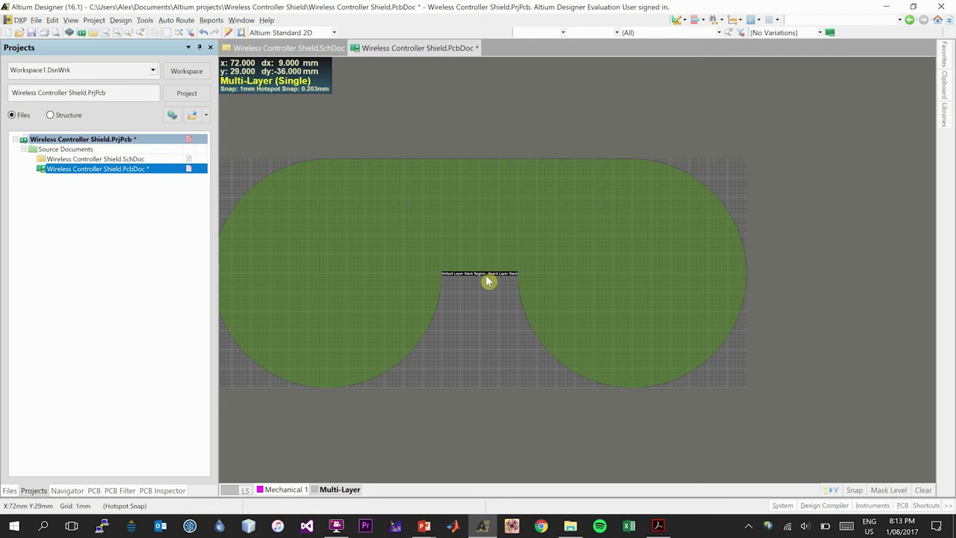
Step: Edit the board shape by sliding the notch's horizontal edge down to Y 5 mm
{"action": "left_click", "coordinate": [124, 21]}
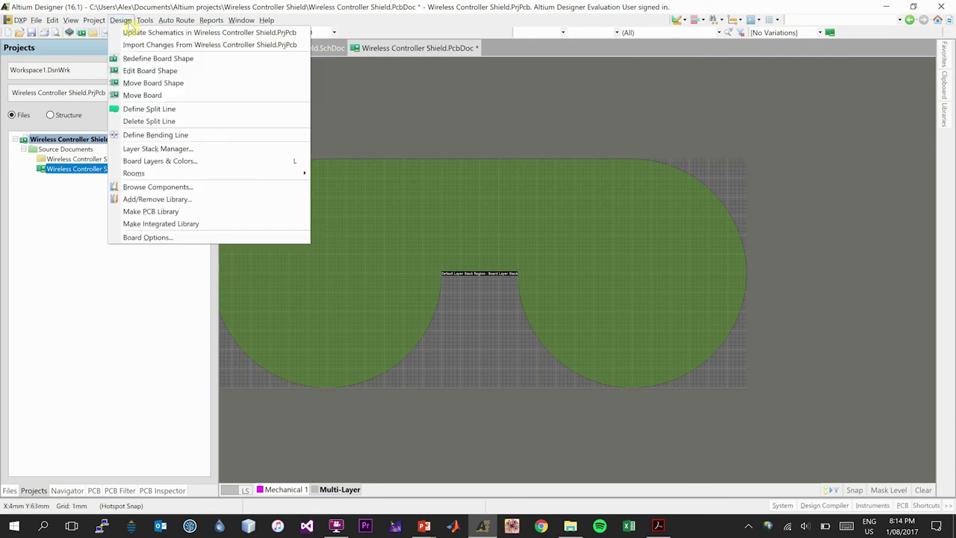
{"action": "left_click", "coordinate": [146, 70]}
{"action": "scroll", "coordinate": [484, 282], "scroll_direction": "up", "scroll_amount": 2, "text": "ctrl"}
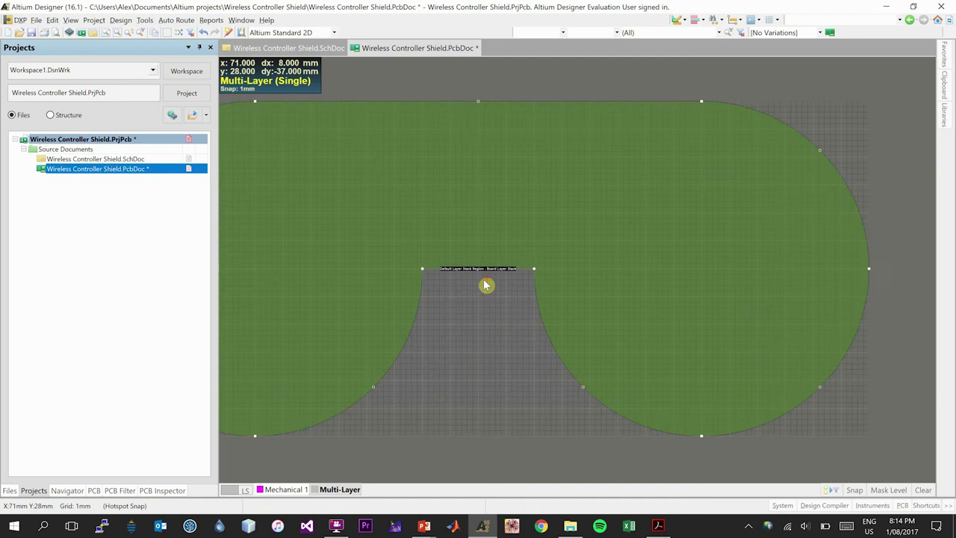
{"action": "scroll", "coordinate": [485, 284], "scroll_direction": "up", "scroll_amount": 2, "text": "ctrl"}
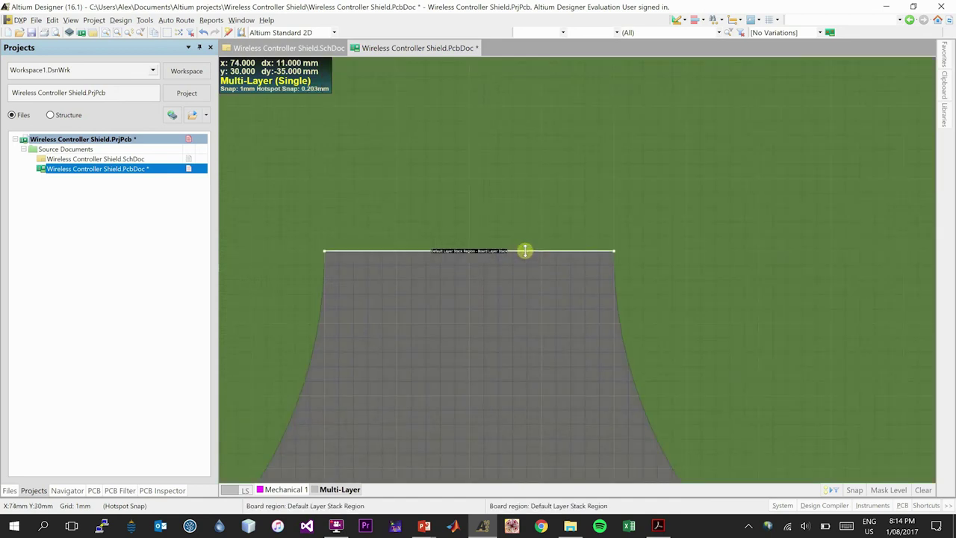
{"action": "left_click_drag", "start_coordinate": [525, 250], "coordinate": [490, 375]}
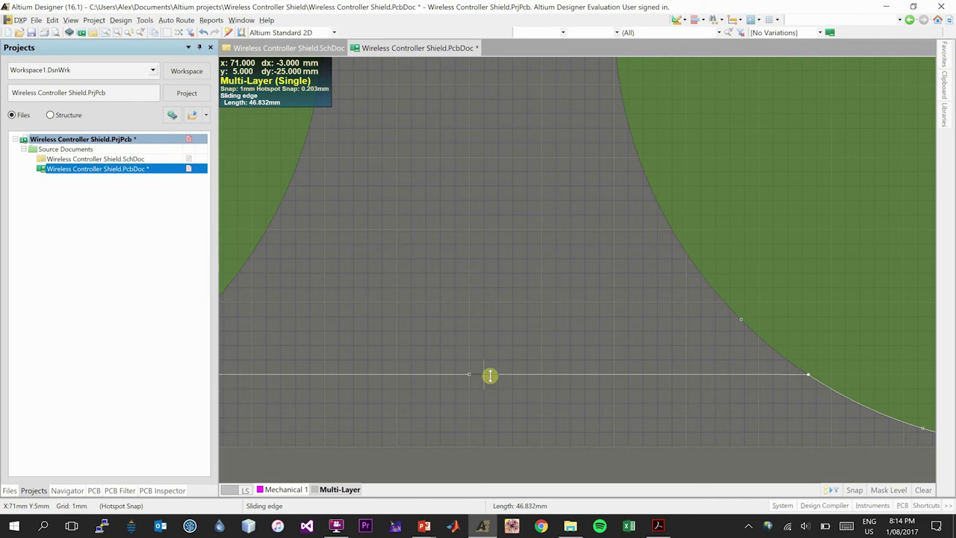
{"action": "left_click_drag", "start_coordinate": [490, 374], "coordinate": [489, 375]}
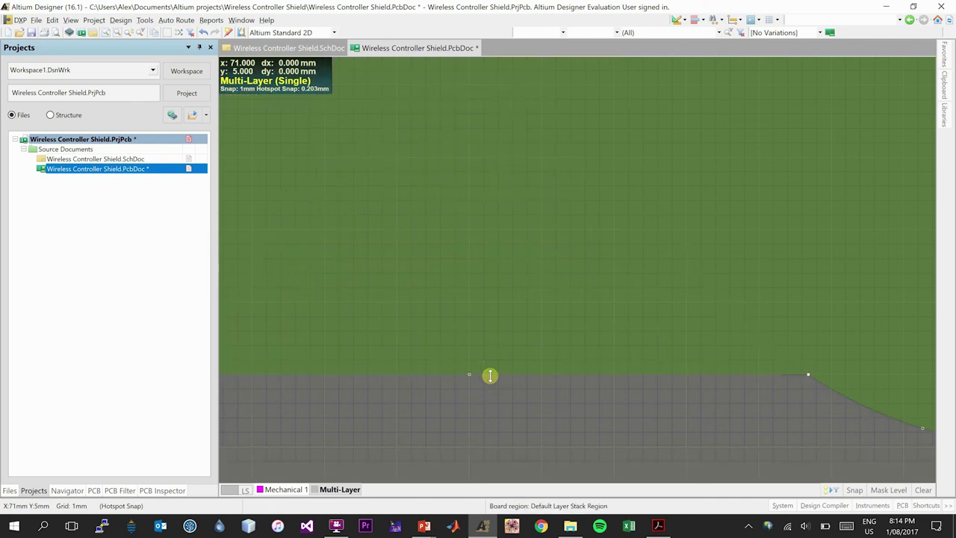
{"action": "scroll", "coordinate": [490, 373], "scroll_direction": "down", "scroll_amount": 2, "text": "ctrl"}
{"action": "scroll", "coordinate": [489, 373], "scroll_direction": "down", "scroll_amount": 2, "text": "ctrl"}
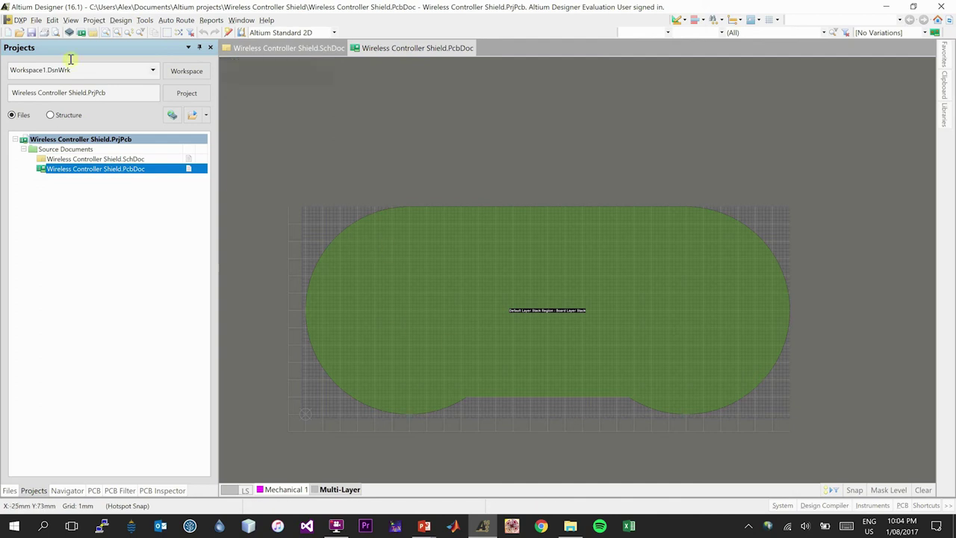
Step: Switch the PCB to 2D Layout Mode and fit the board in the view
{"action": "left_click", "coordinate": [69, 20]}
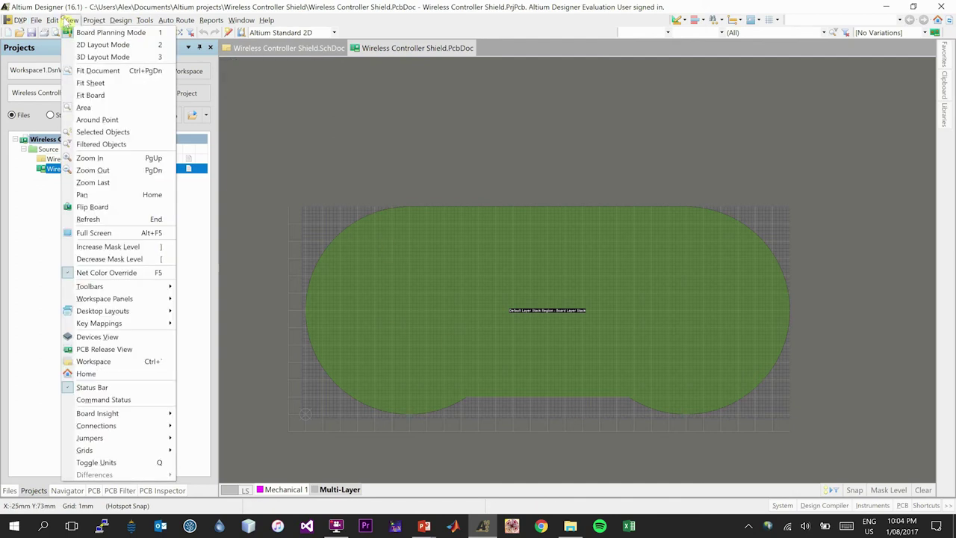
{"action": "left_click", "coordinate": [96, 43]}
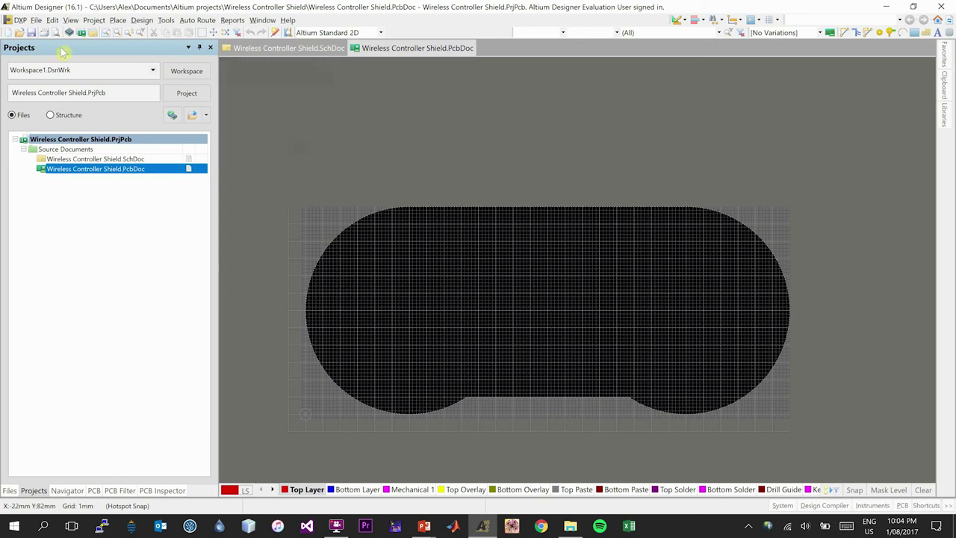
{"action": "left_click", "coordinate": [70, 21]}
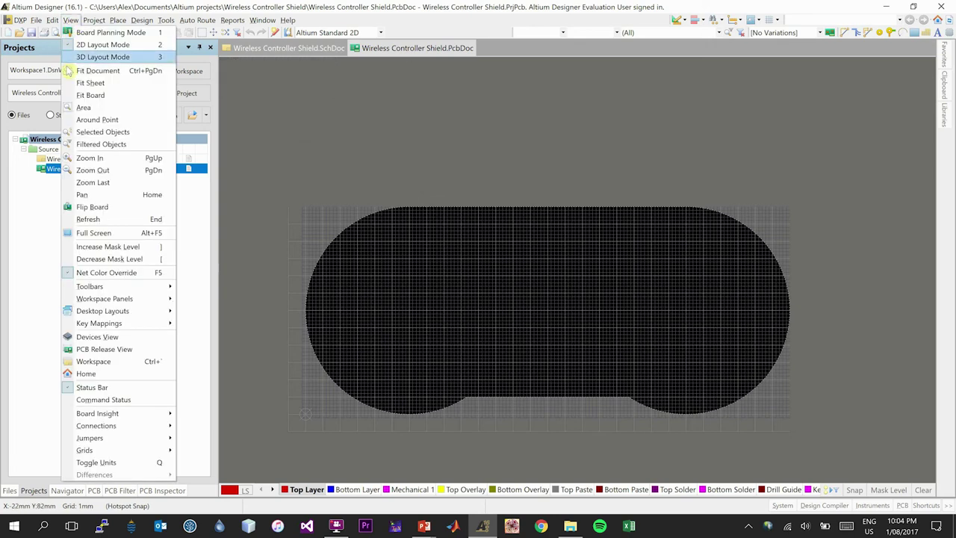
{"action": "left_click", "coordinate": [89, 95]}
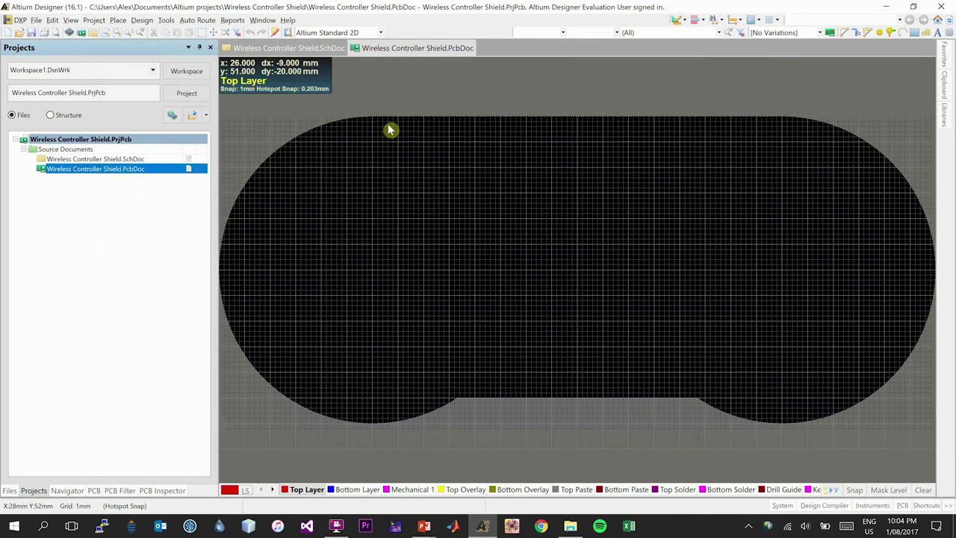
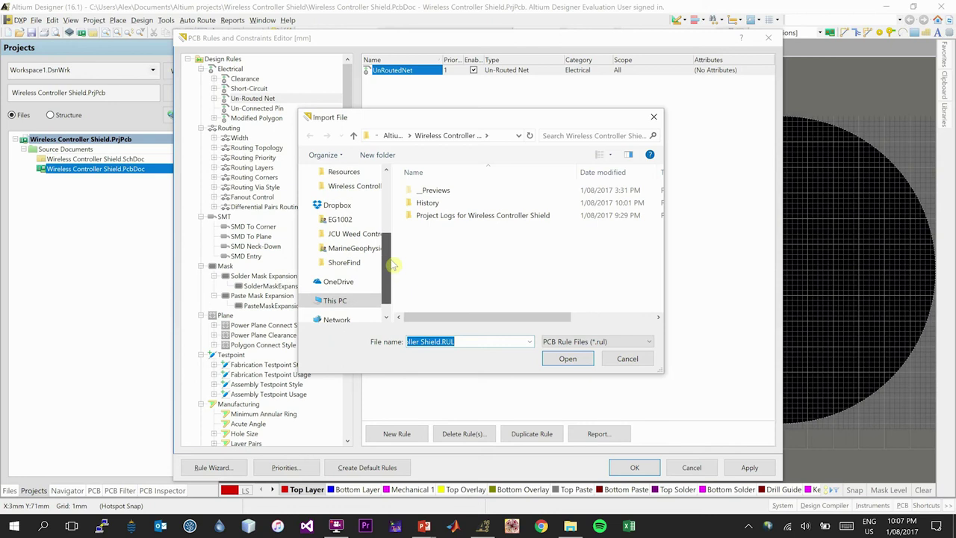
Step: Import the design rules from JCU.rul in the Downloads Resources folder, clearing the existing rules, and apply them
{"action": "scroll", "coordinate": [392, 264], "scroll_direction": "up", "scroll_amount": 5}
{"action": "left_click", "coordinate": [345, 224]}
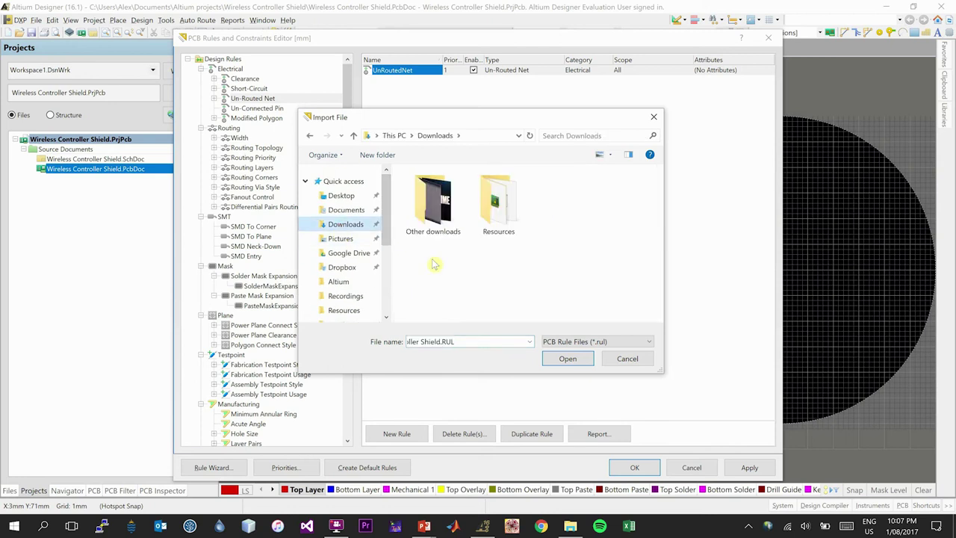
{"action": "left_click", "coordinate": [506, 218]}
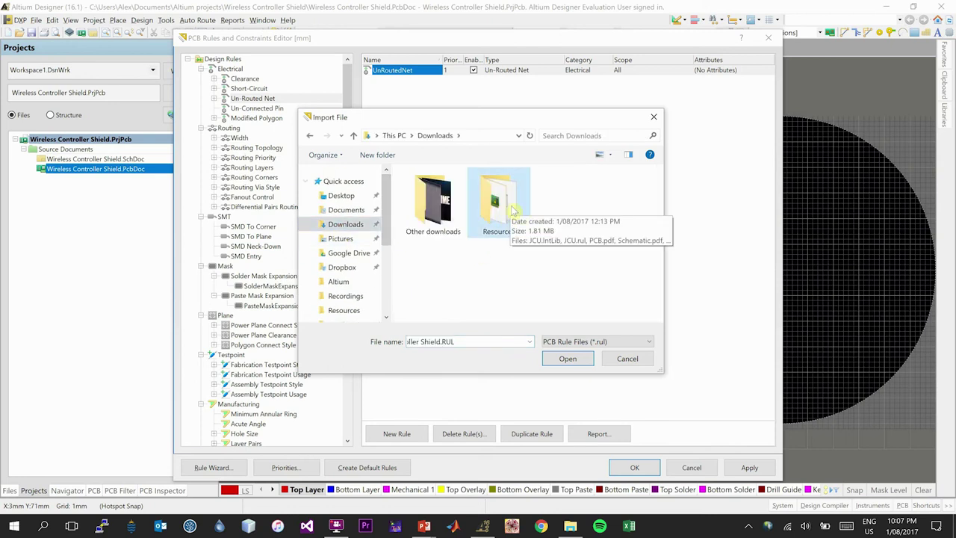
{"action": "double_click", "coordinate": [514, 213]}
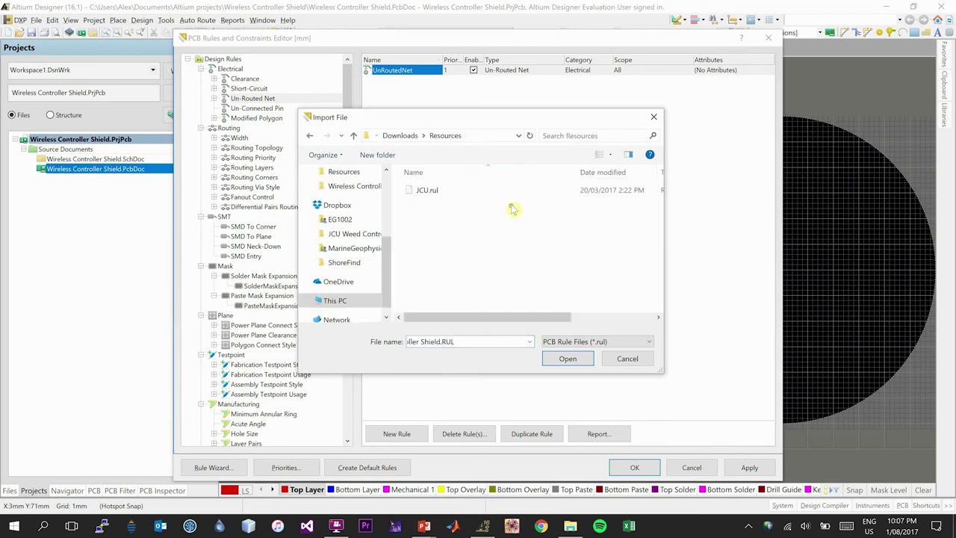
{"action": "left_click", "coordinate": [444, 190]}
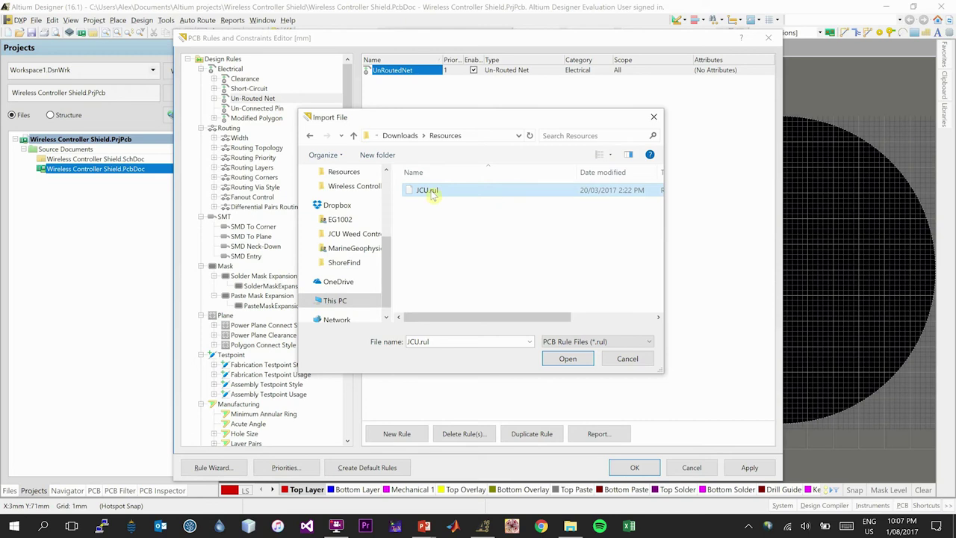
{"action": "left_click", "coordinate": [566, 359]}
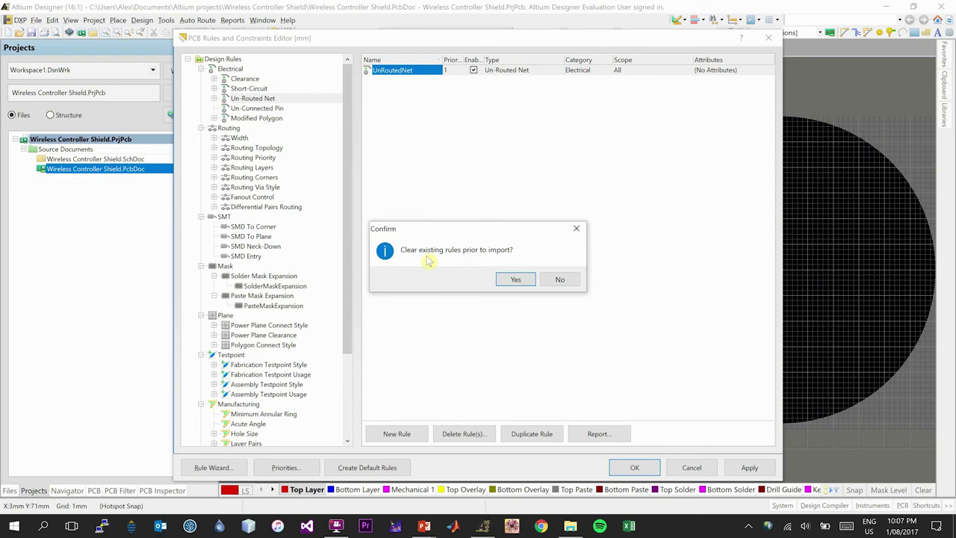
{"action": "left_click", "coordinate": [516, 280]}
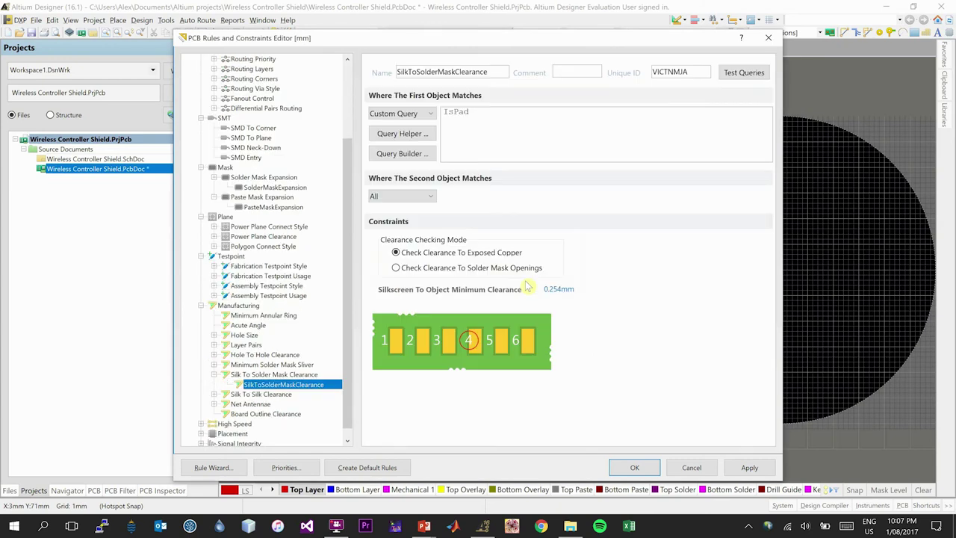
{"action": "left_click", "coordinate": [749, 468]}
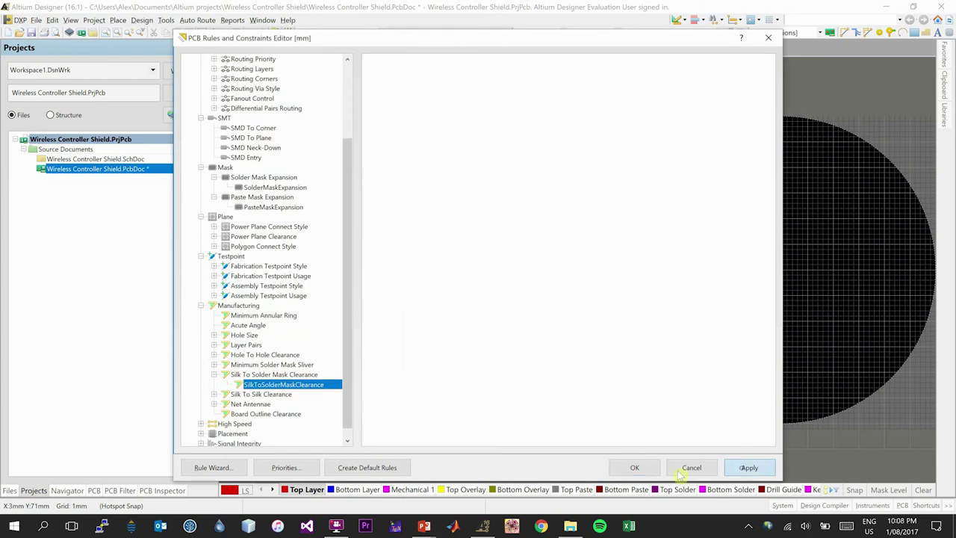
{"action": "left_click", "coordinate": [634, 468]}
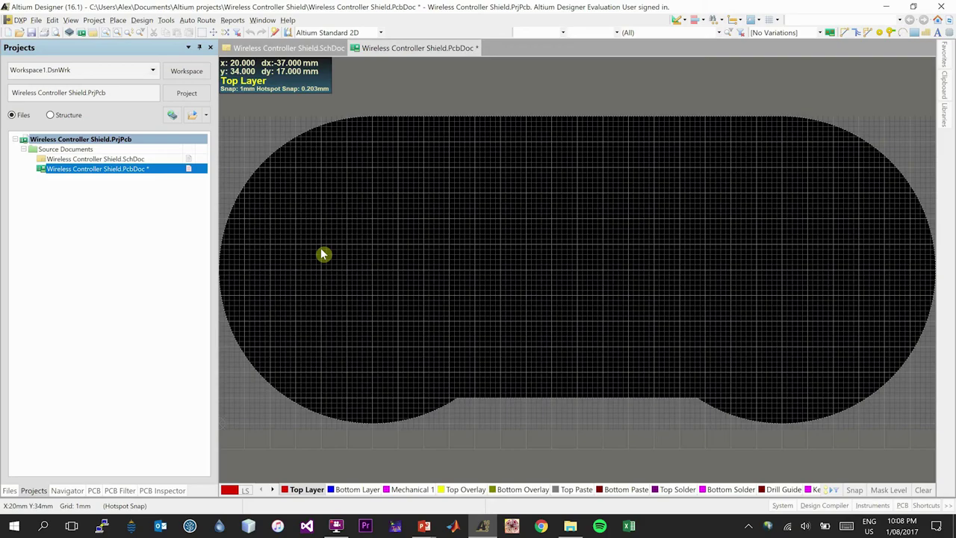
{"action": "mouse_move", "coordinate": [423, 525]}
{"action": "left_click", "coordinate": [491, 473]}
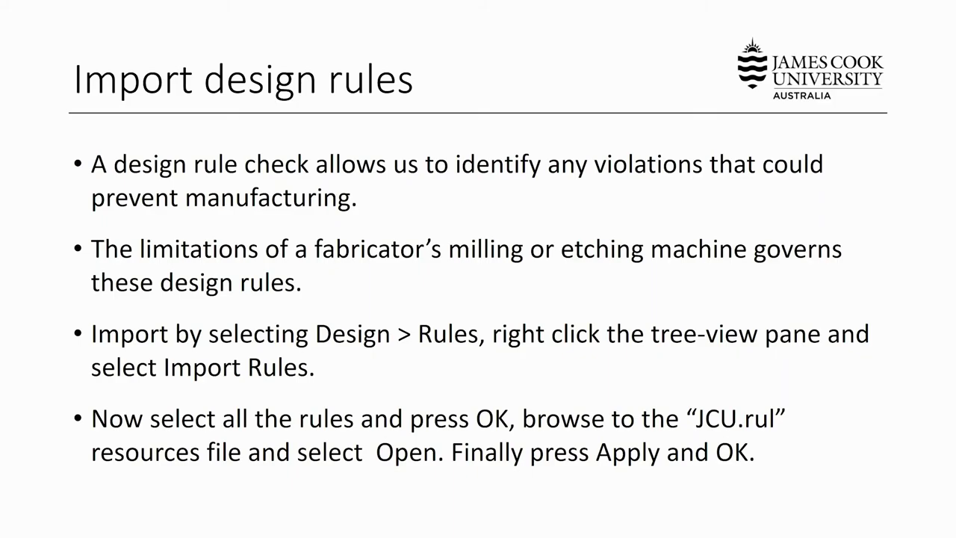
{"action": "key", "text": "Right"}
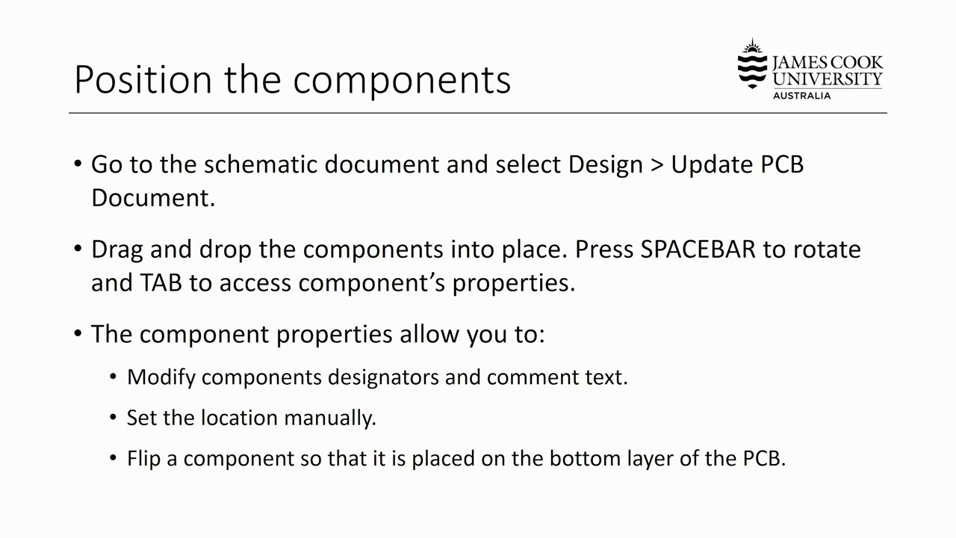
{"action": "key", "text": "alt+Tab"}
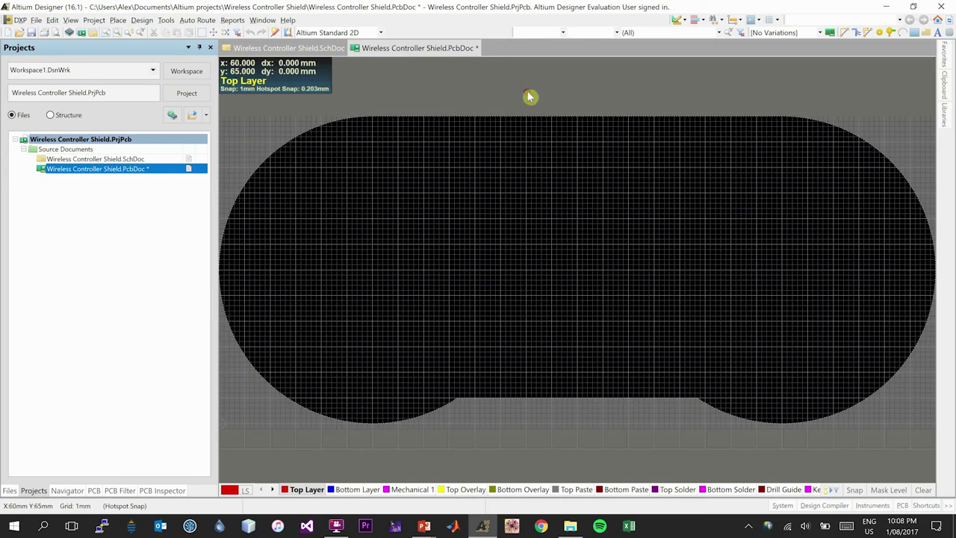
Step: Save all project documents and open the schematic Wireless Controller Shield.SchDoc
{"action": "left_click", "coordinate": [35, 20]}
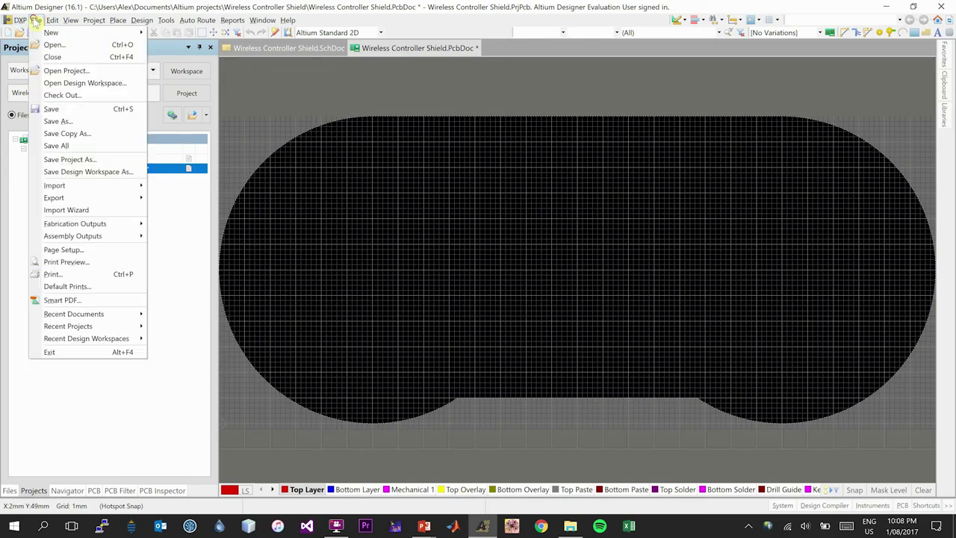
{"action": "left_click", "coordinate": [84, 145]}
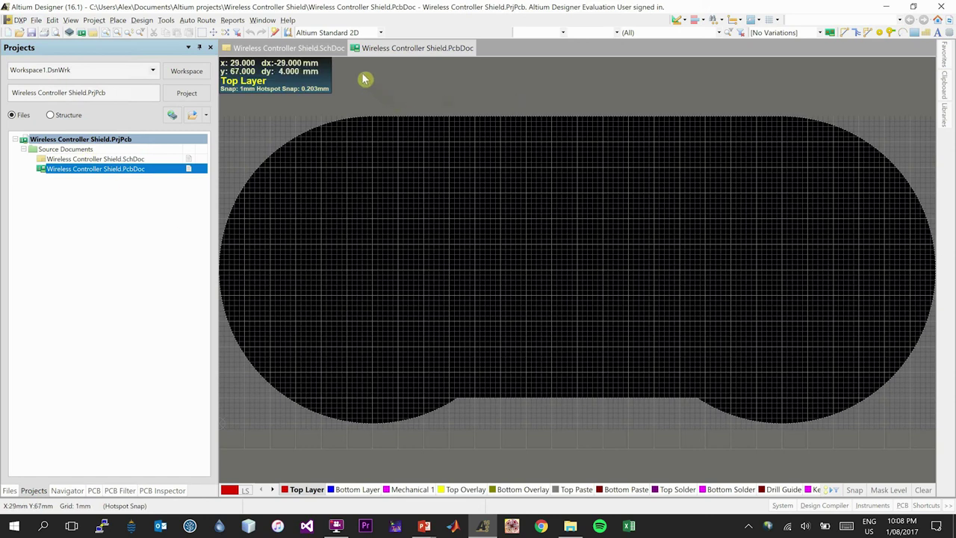
{"action": "left_click", "coordinate": [304, 47]}
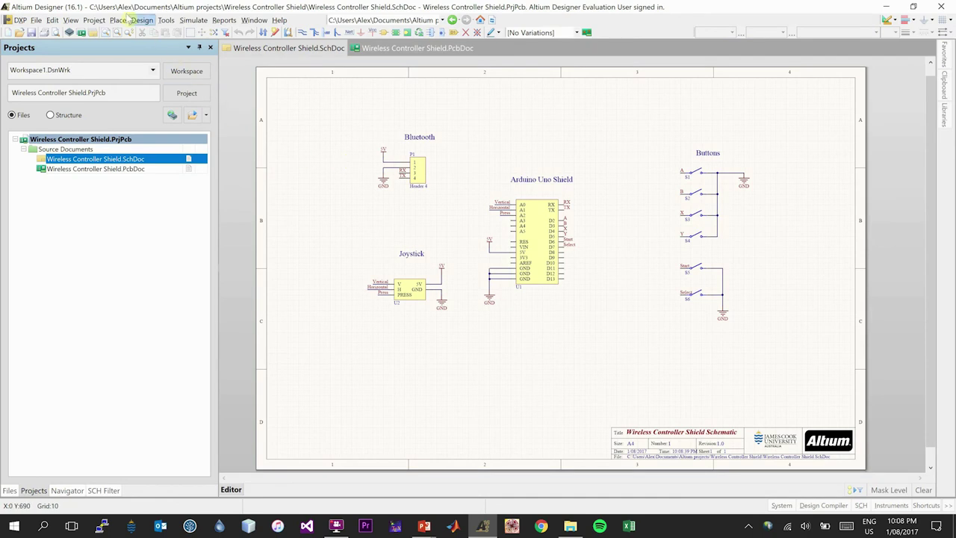
Step: Update Wireless Controller Shield.PcbDoc from the schematic, executing all component, net, class and room changes in the Engineering Change Order
{"action": "left_click", "coordinate": [142, 20]}
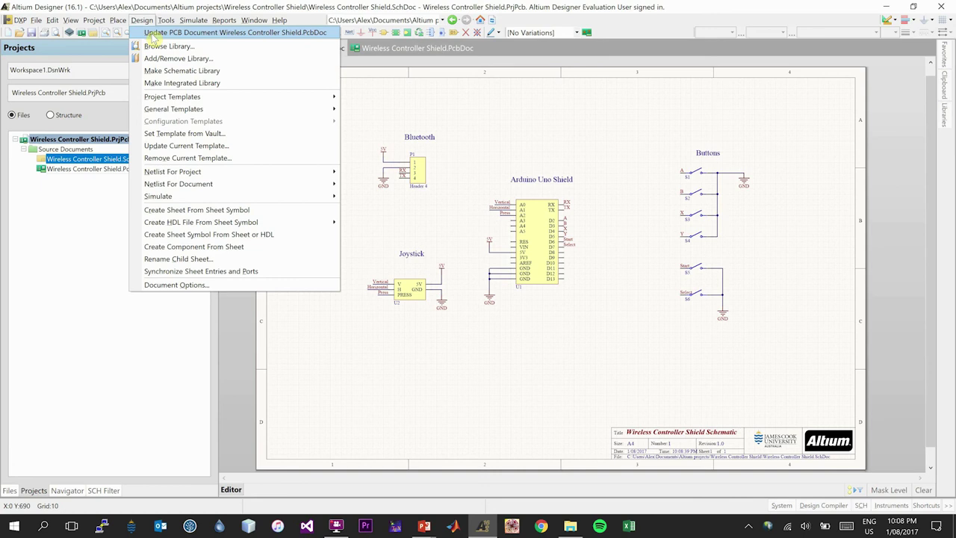
{"action": "left_click", "coordinate": [153, 35]}
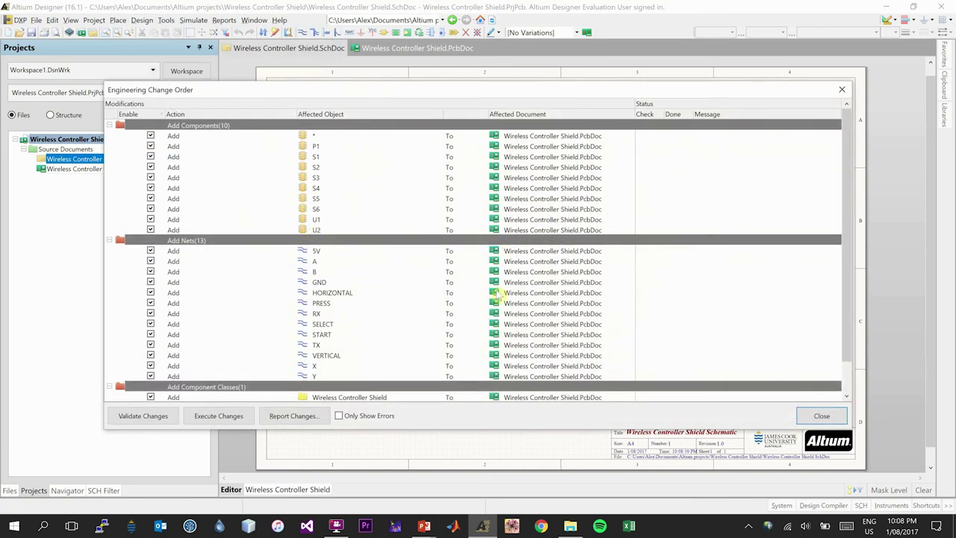
{"action": "scroll", "coordinate": [499, 296], "scroll_direction": "down", "scroll_amount": 2}
{"action": "scroll", "coordinate": [427, 293], "scroll_direction": "up", "scroll_amount": 2}
{"action": "scroll", "coordinate": [319, 241], "scroll_direction": "down", "scroll_amount": 1}
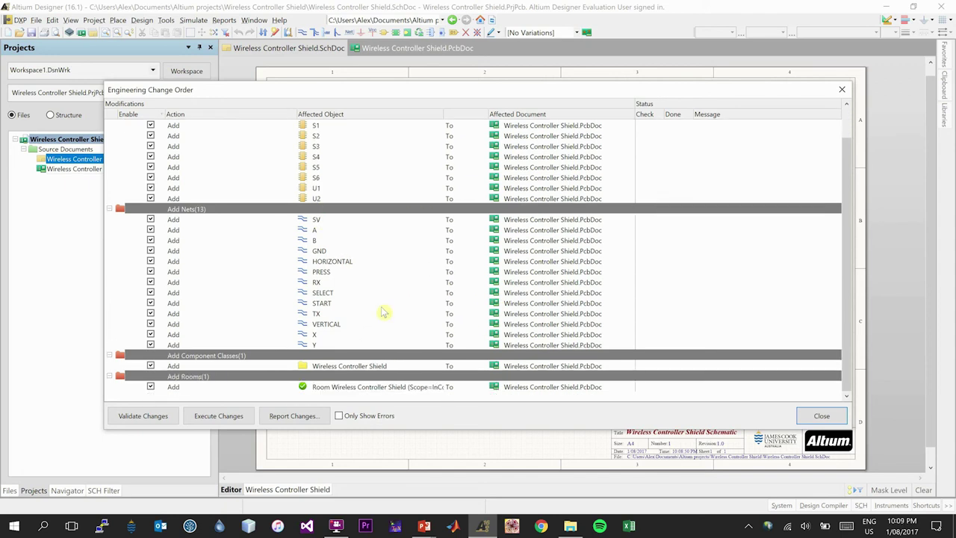
{"action": "left_click", "coordinate": [225, 416]}
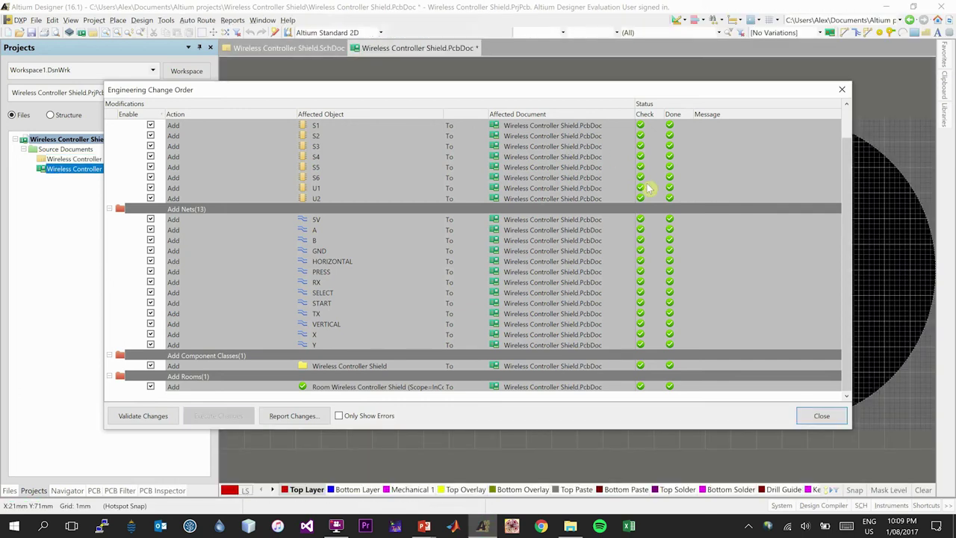
{"action": "left_click", "coordinate": [807, 416]}
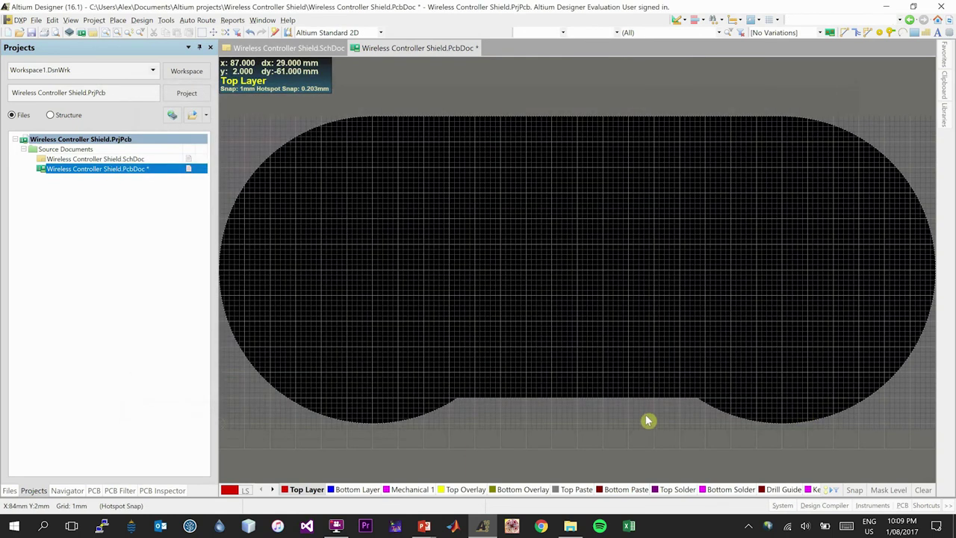
Step: Delete the red Wireless Controller Shield room surrounding the imported components
{"action": "scroll", "coordinate": [644, 422], "scroll_direction": "down", "scroll_amount": 3, "text": "ctrl"}
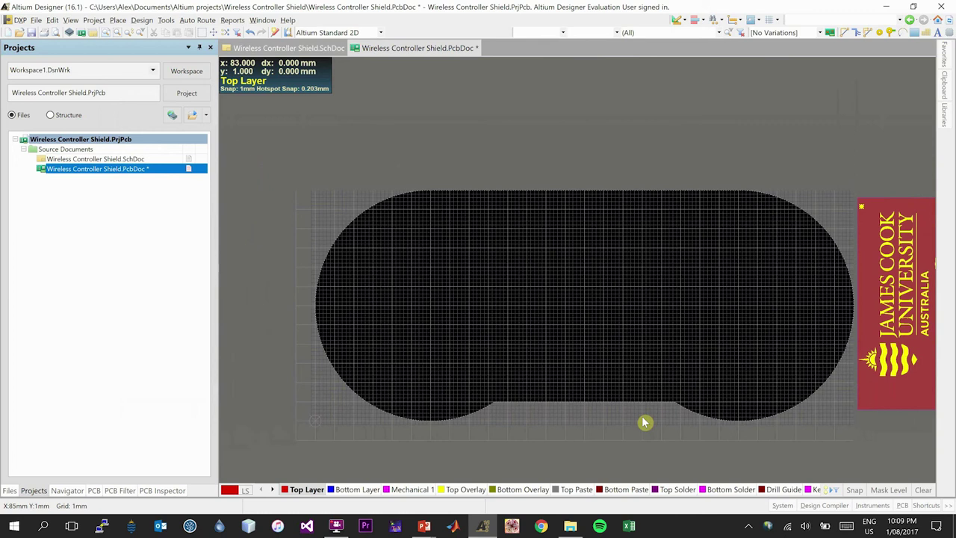
{"action": "scroll", "coordinate": [643, 423], "scroll_direction": "down", "scroll_amount": 2, "text": "ctrl"}
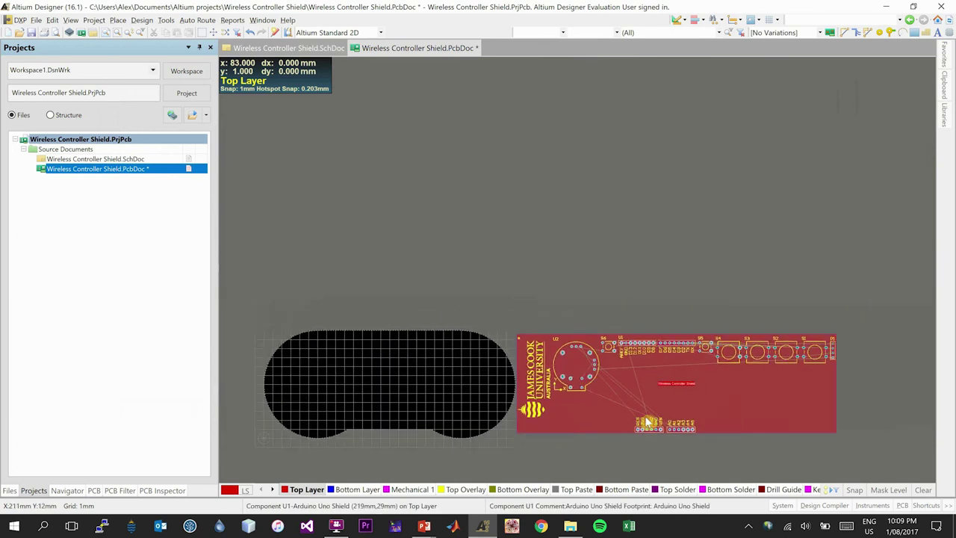
{"action": "scroll", "coordinate": [798, 455], "scroll_direction": "up", "scroll_amount": 1, "text": "ctrl"}
{"action": "scroll", "coordinate": [798, 455], "scroll_direction": "up", "scroll_amount": 3, "text": "ctrl"}
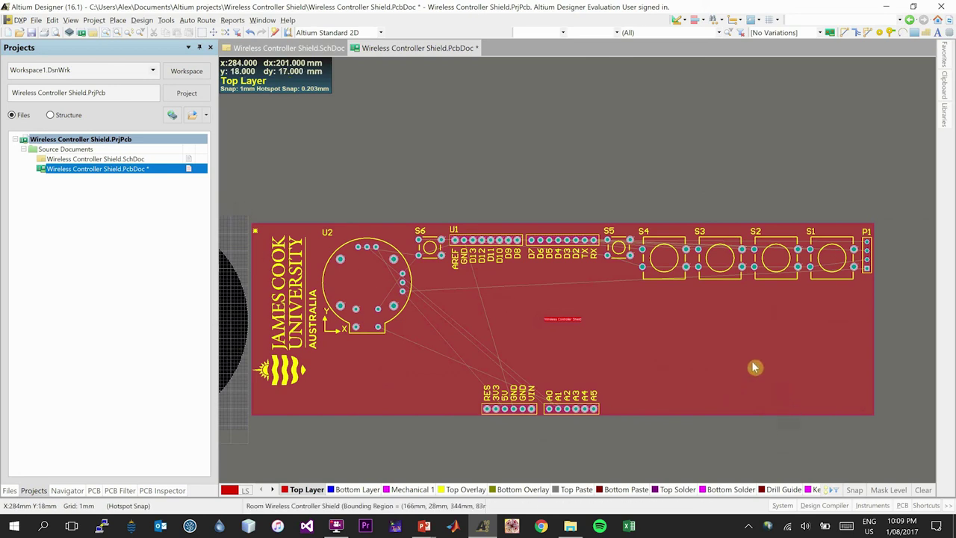
{"action": "left_click_drag", "start_coordinate": [752, 361], "coordinate": [751, 362]}
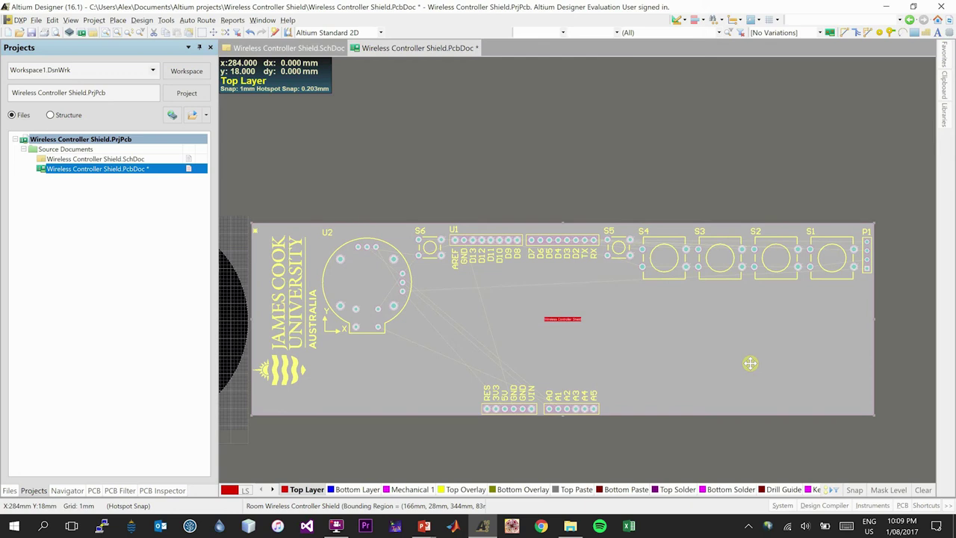
{"action": "left_click", "coordinate": [733, 151]}
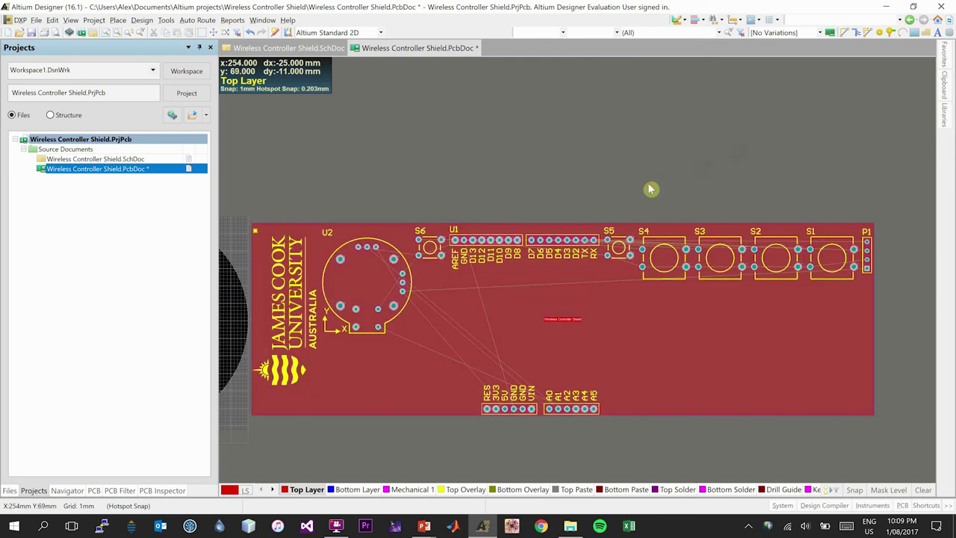
{"action": "left_click", "coordinate": [732, 325]}
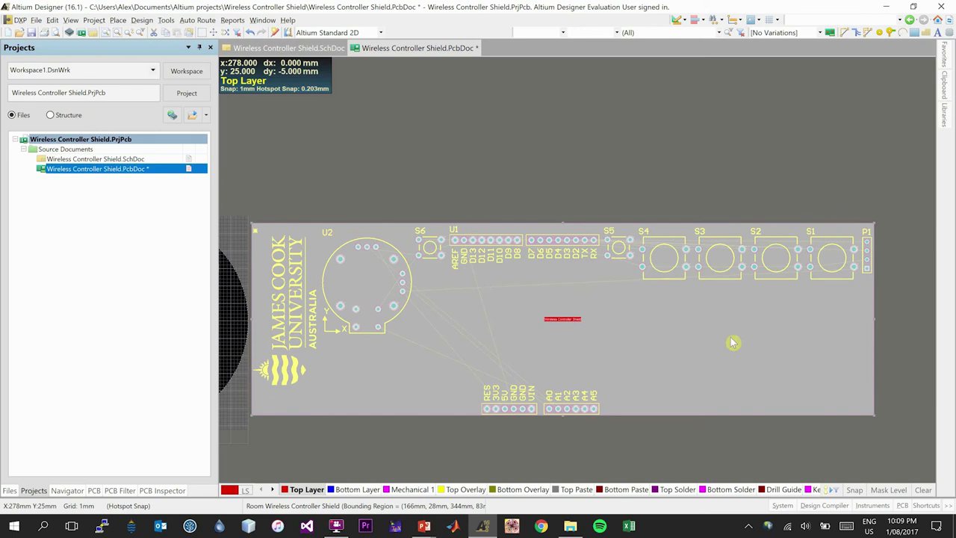
{"action": "left_click", "coordinate": [729, 334]}
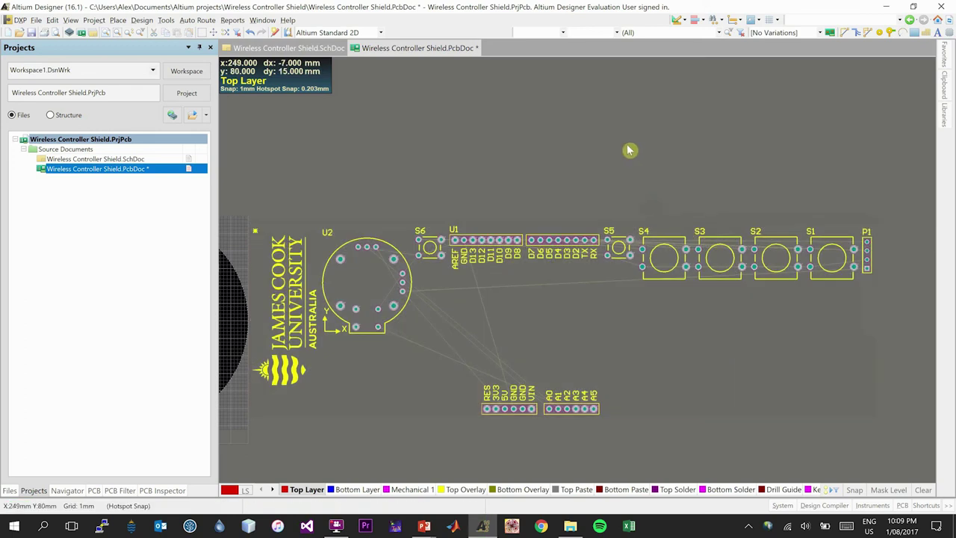
Step: Move the joystick U2 and the Arduino Uno Shield U1 into the empty area above the board, with U1 right of U2
{"action": "scroll", "coordinate": [579, 218], "scroll_direction": "down", "scroll_amount": 5, "text": "ctrl"}
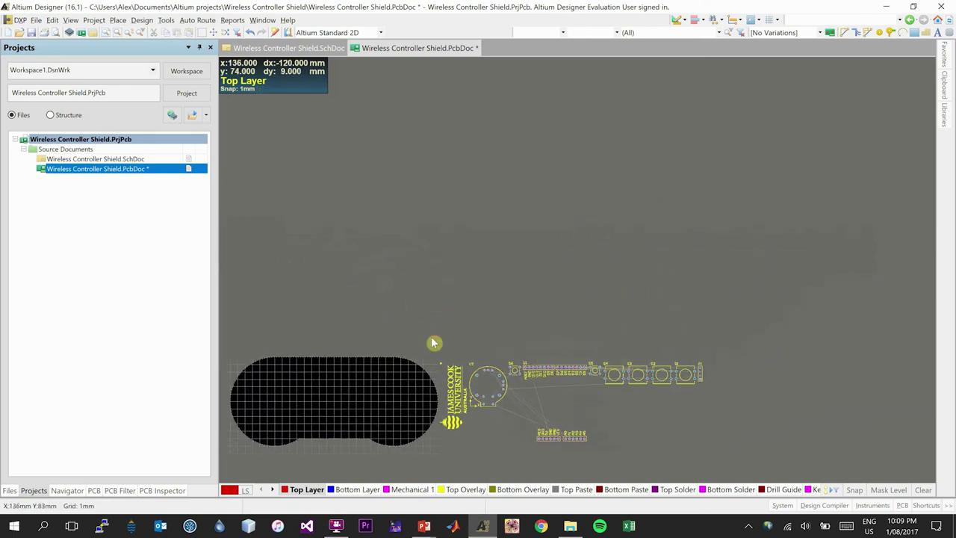
{"action": "scroll", "coordinate": [237, 474], "scroll_direction": "up", "scroll_amount": 3, "text": "ctrl"}
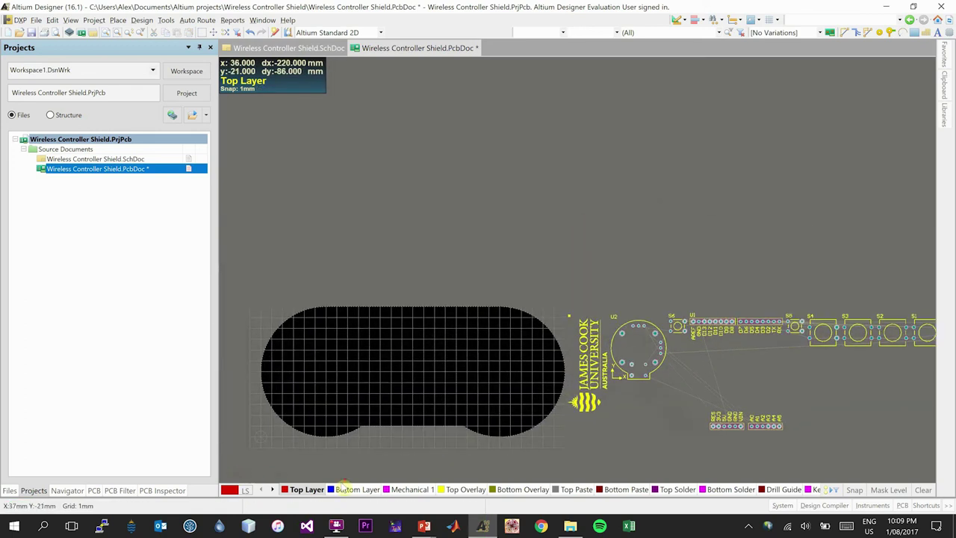
{"action": "scroll", "coordinate": [342, 484], "scroll_direction": "down", "scroll_amount": 1, "text": "ctrl"}
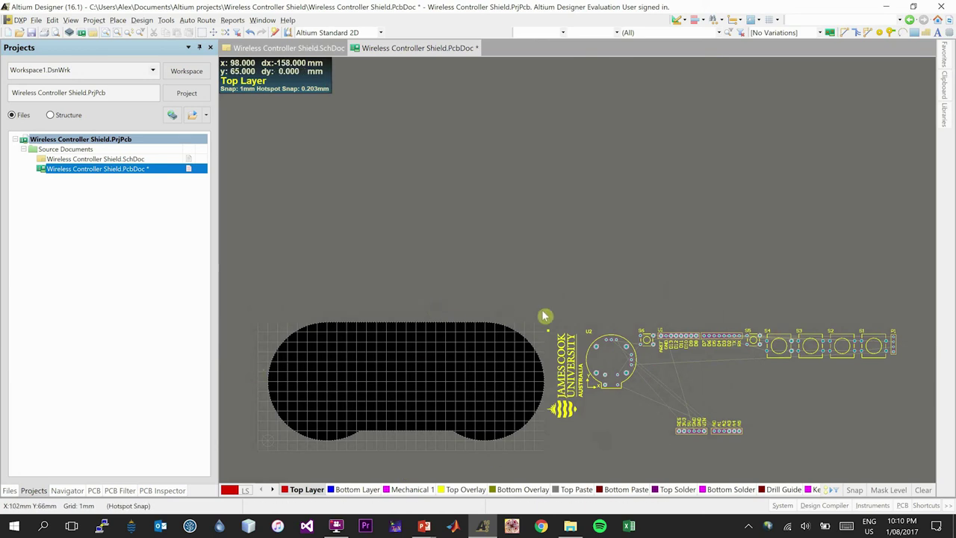
{"action": "left_click_drag", "start_coordinate": [605, 351], "coordinate": [309, 248]}
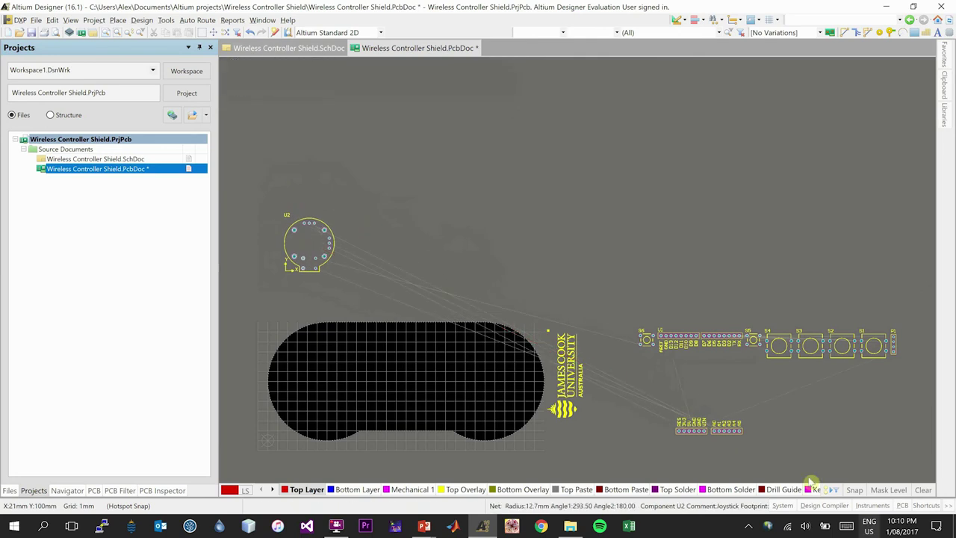
{"action": "left_click_drag", "start_coordinate": [711, 346], "coordinate": [433, 241]}
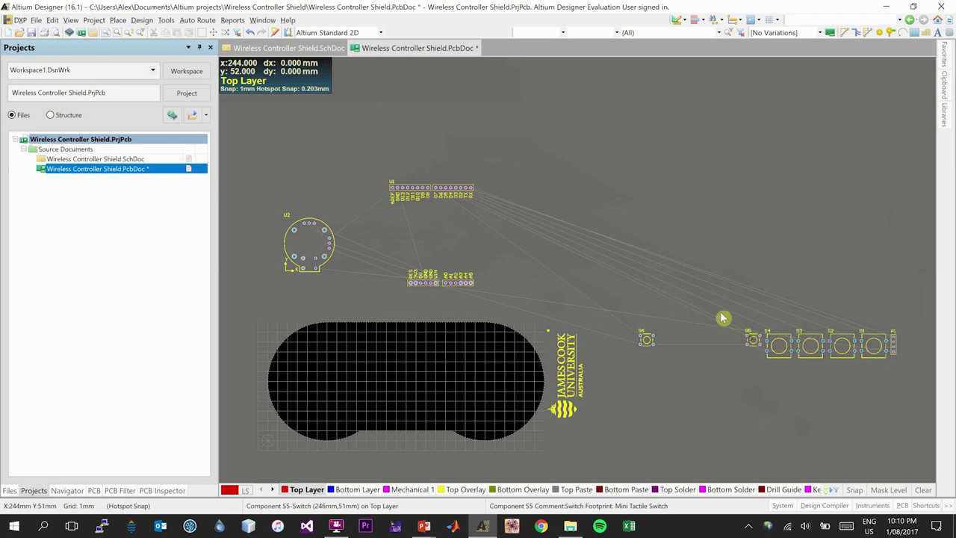
Step: Group small switches S5 and S6 side by side, and shift the row of switches S1 to S4 closer to the board, below them
{"action": "left_click_drag", "start_coordinate": [753, 340], "coordinate": [690, 269]}
{"action": "left_click_drag", "start_coordinate": [647, 339], "coordinate": [664, 269]}
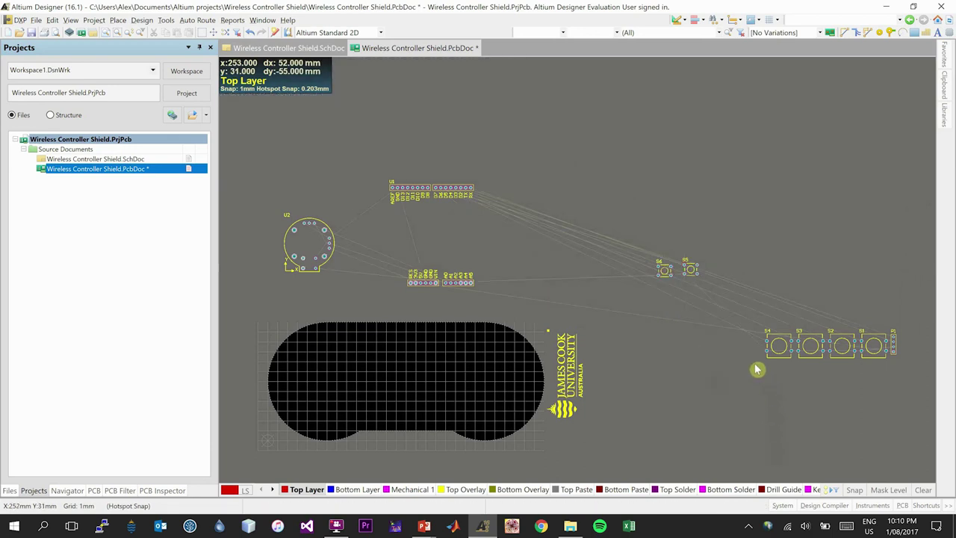
{"action": "left_click_drag", "start_coordinate": [750, 323], "coordinate": [892, 373]}
{"action": "left_click", "coordinate": [723, 322]}
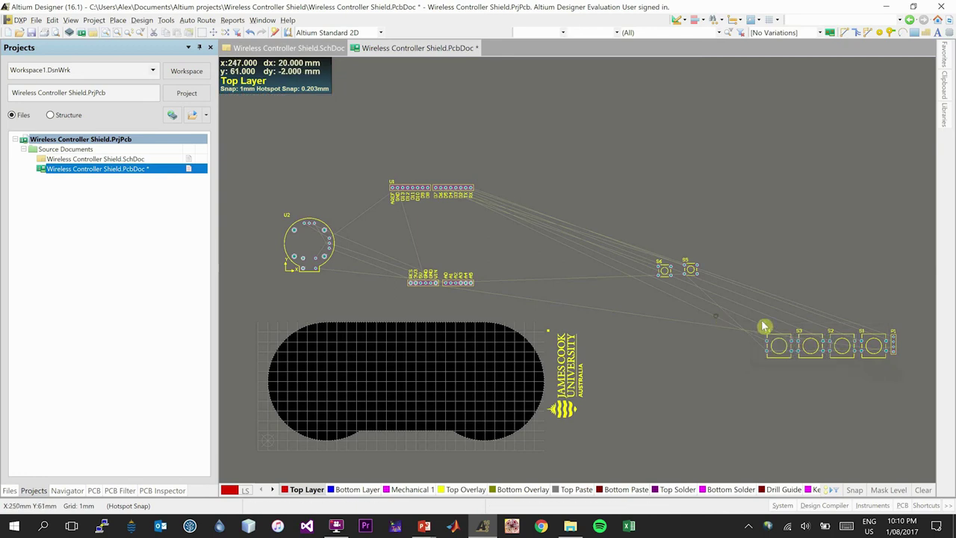
{"action": "left_click_drag", "start_coordinate": [762, 315], "coordinate": [783, 341]}
Step: Move the four-pin header P1 into the empty area between U1 and the small switches
{"action": "left_click", "coordinate": [893, 342]}
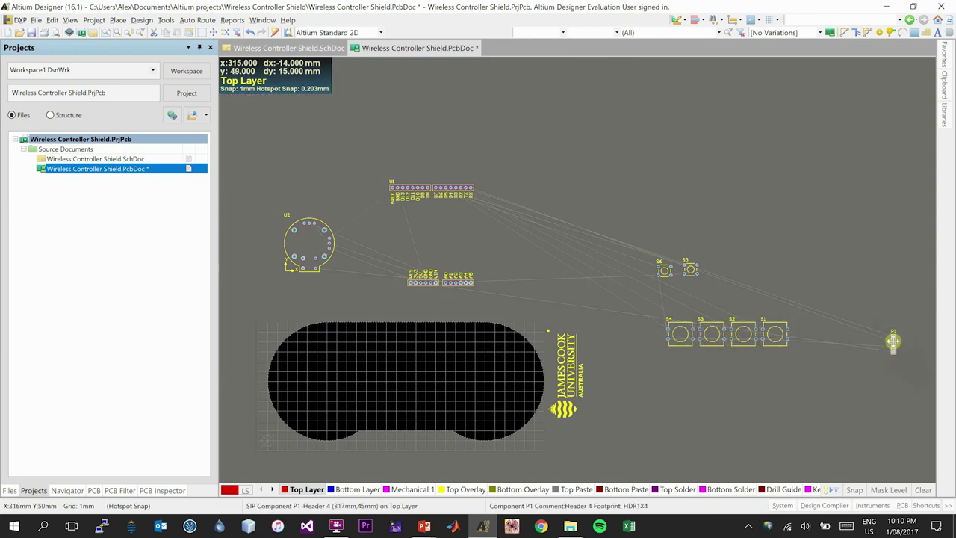
{"action": "left_click_drag", "start_coordinate": [893, 342], "coordinate": [558, 252]}
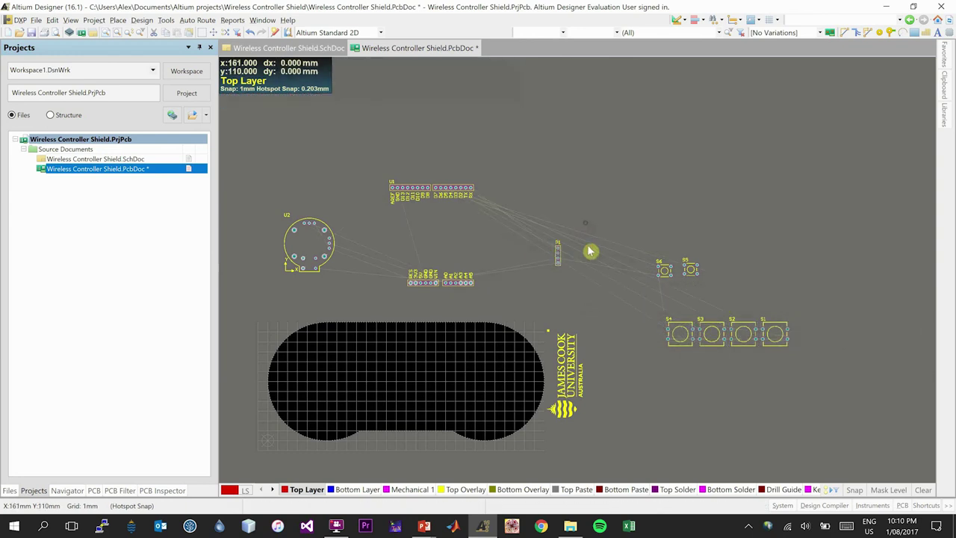
{"action": "left_click", "coordinate": [621, 313]}
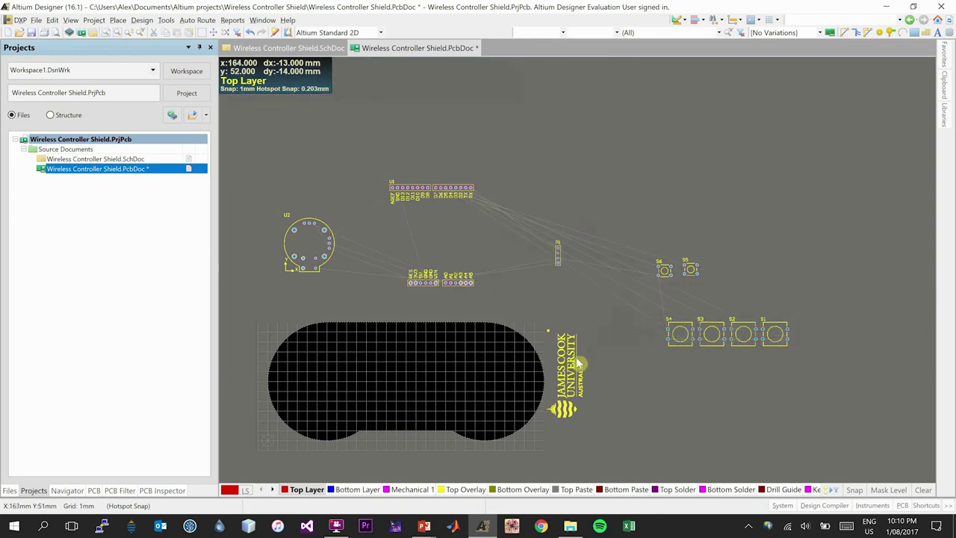
Step: Examine the JCU logo component on the PCB and the schematic's title-block logo, and switch to the PowerPoint slides on positioning components
{"action": "left_click", "coordinate": [560, 367]}
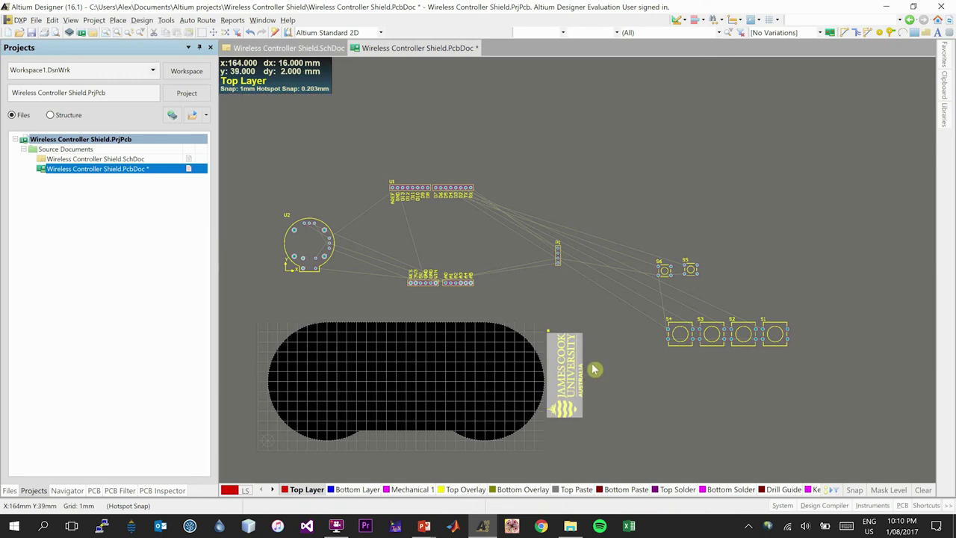
{"action": "left_click", "coordinate": [592, 364]}
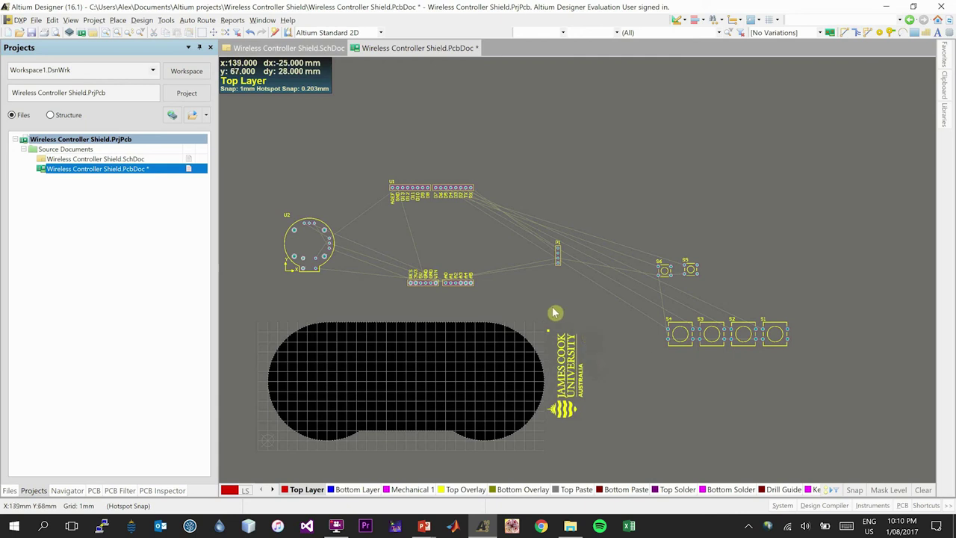
{"action": "left_click", "coordinate": [294, 48]}
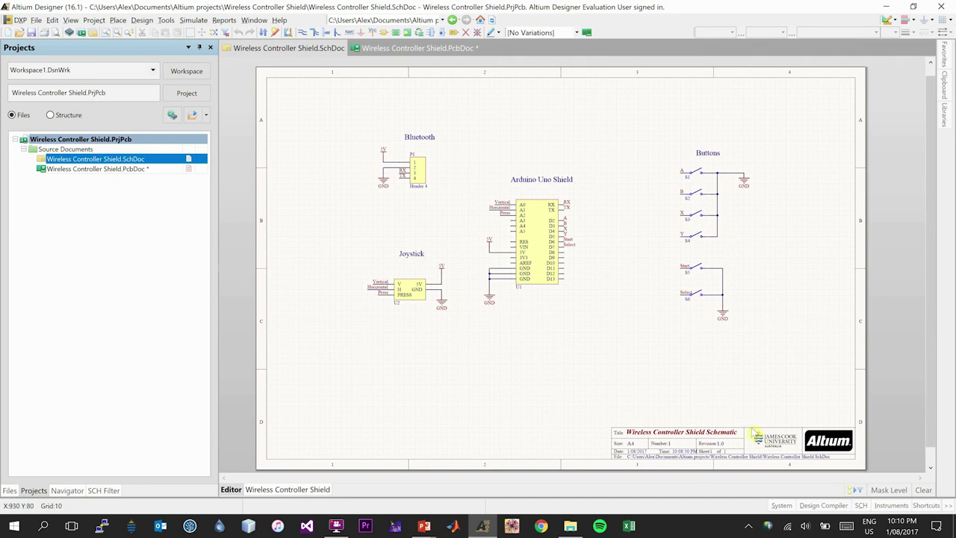
{"action": "left_click", "coordinate": [407, 48]}
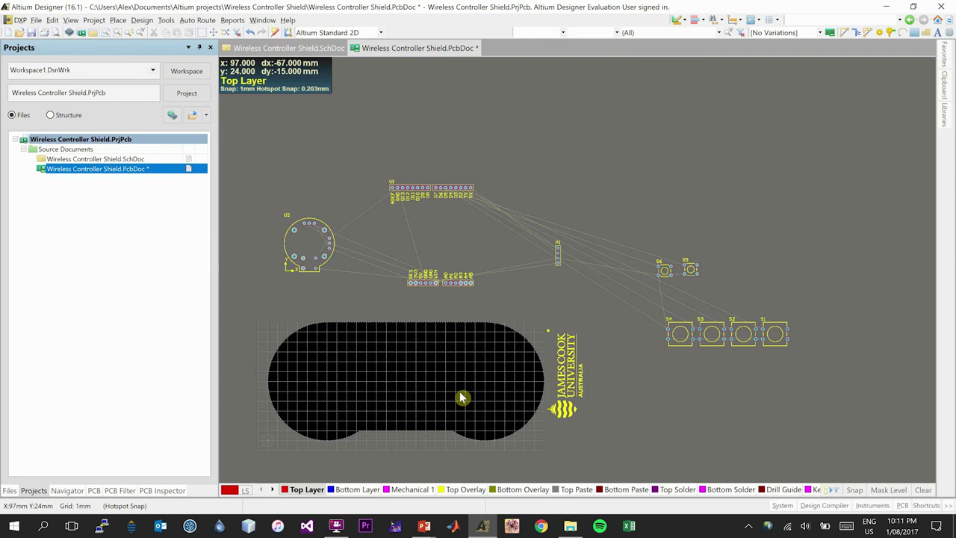
{"action": "left_click", "coordinate": [424, 526]}
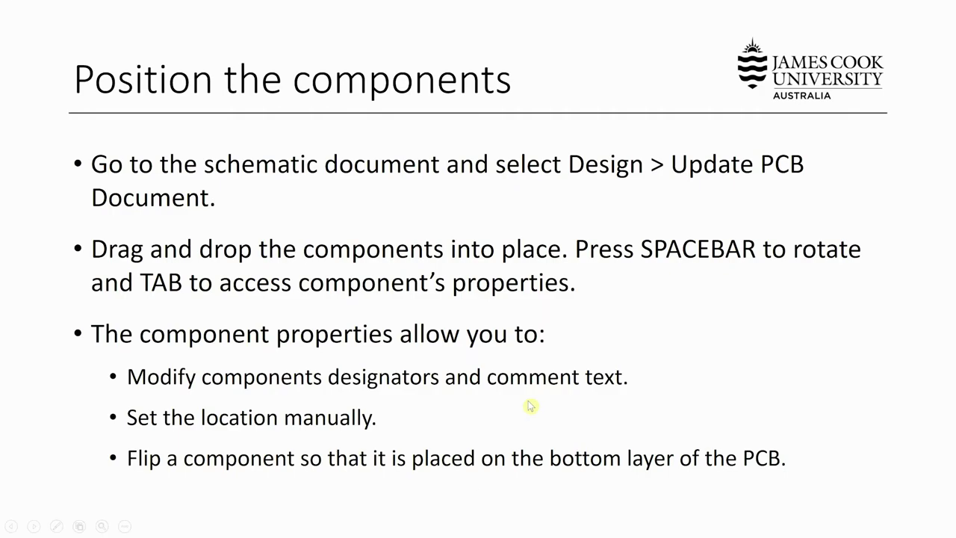
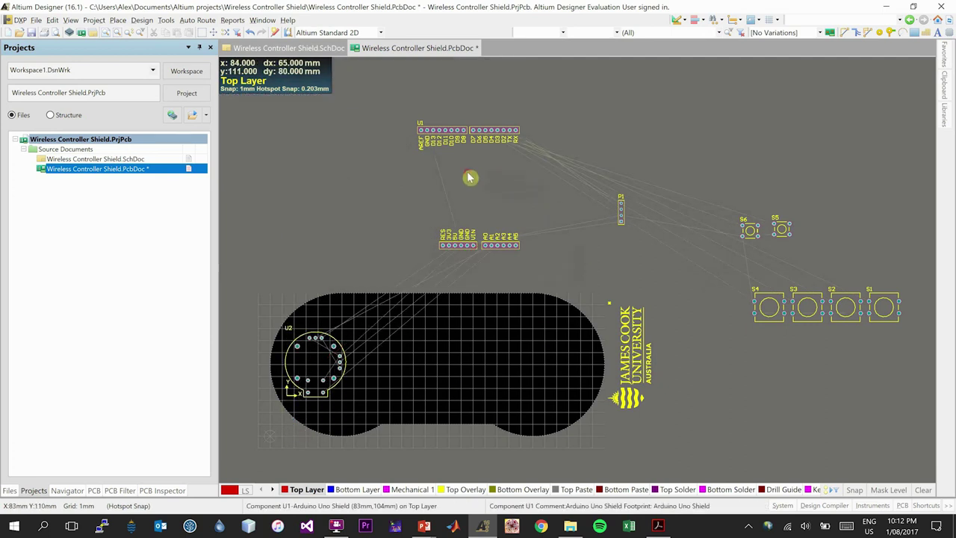
Step: Place U1 in the middle of the board, rotated 90° clockwise so its pin rows run vertically and AREF is at the upper right
{"action": "left_click_drag", "start_coordinate": [467, 177], "coordinate": [419, 315]}
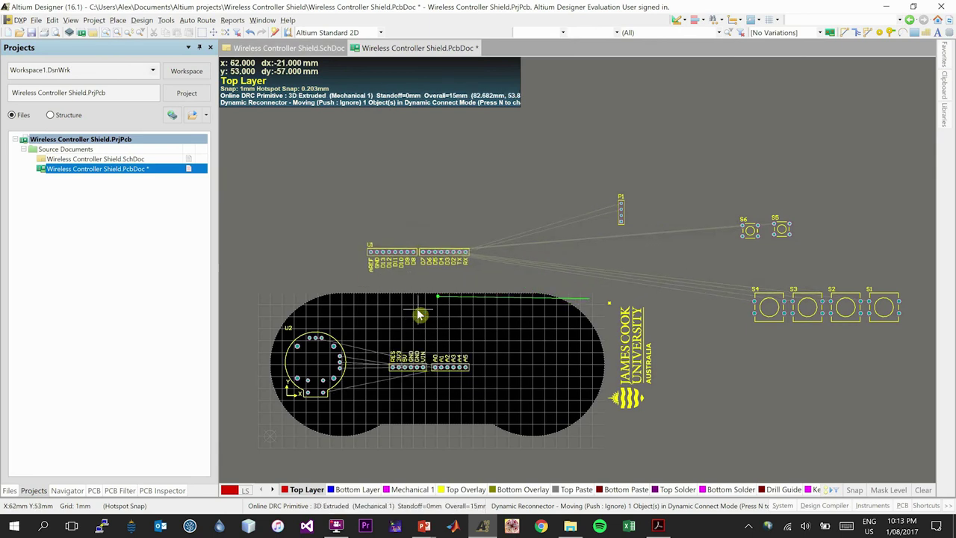
{"action": "key", "text": "space"}
{"action": "key", "text": "space"}
{"action": "left_click_drag", "start_coordinate": [419, 315], "coordinate": [437, 374]}
{"action": "key", "text": "space"}
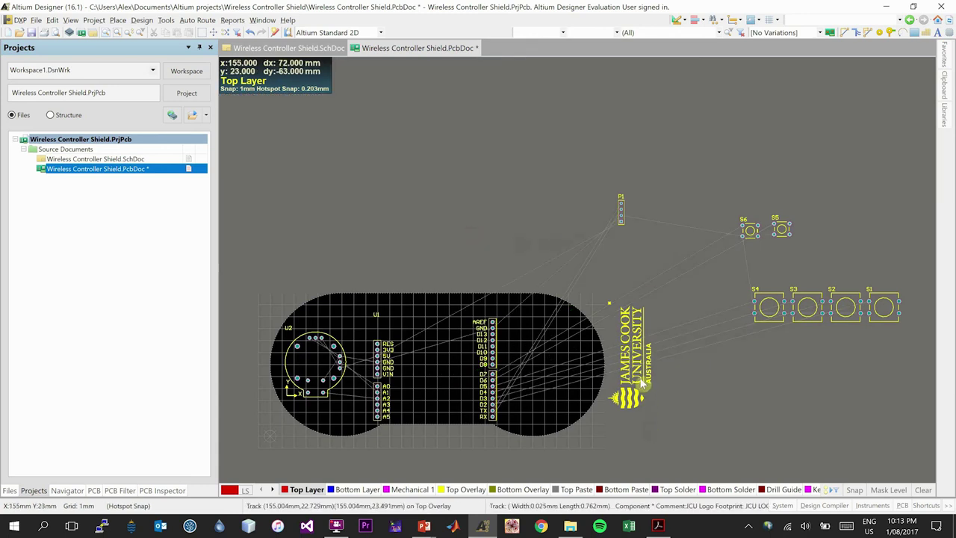
Step: Rotate the James Cook University logo to read horizontally and place it at the board's upper edge, above U1's left pin row
{"action": "left_click_drag", "start_coordinate": [628, 357], "coordinate": [414, 321]}
{"action": "key", "text": "space"}
{"action": "key", "text": "space"}
{"action": "key", "text": "space"}
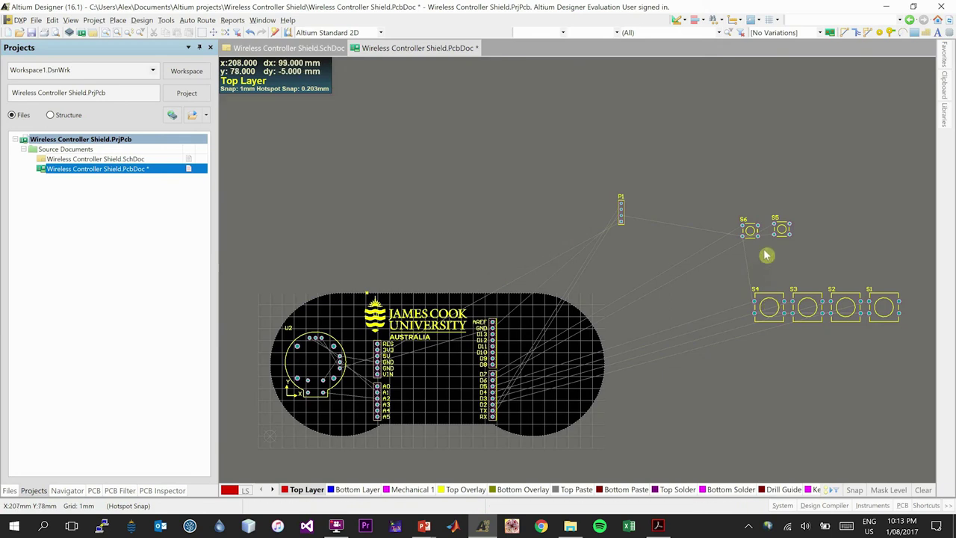
Step: Place small switches S6 and S5 side by side just above the notch, between U1's two pin rows
{"action": "left_click_drag", "start_coordinate": [750, 231], "coordinate": [420, 407]}
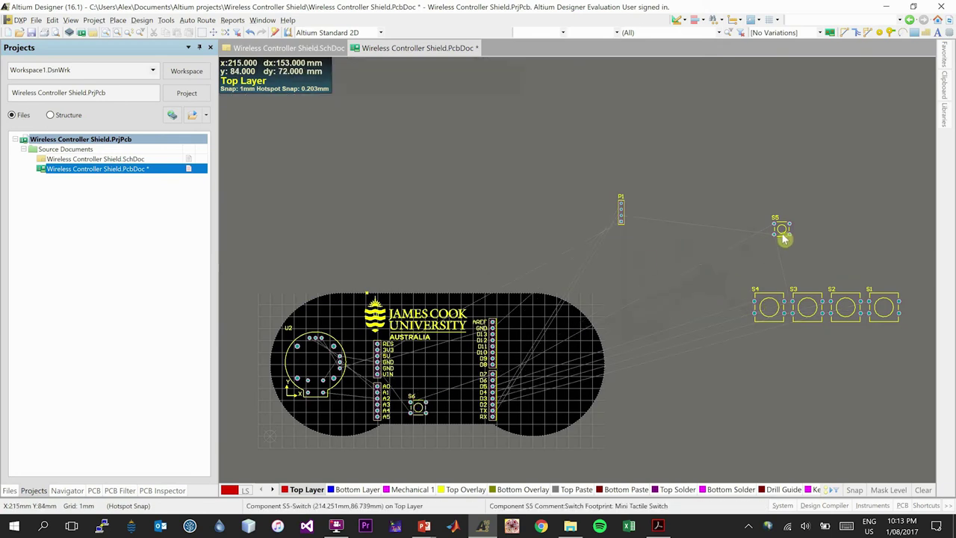
{"action": "left_click_drag", "start_coordinate": [782, 233], "coordinate": [455, 411]}
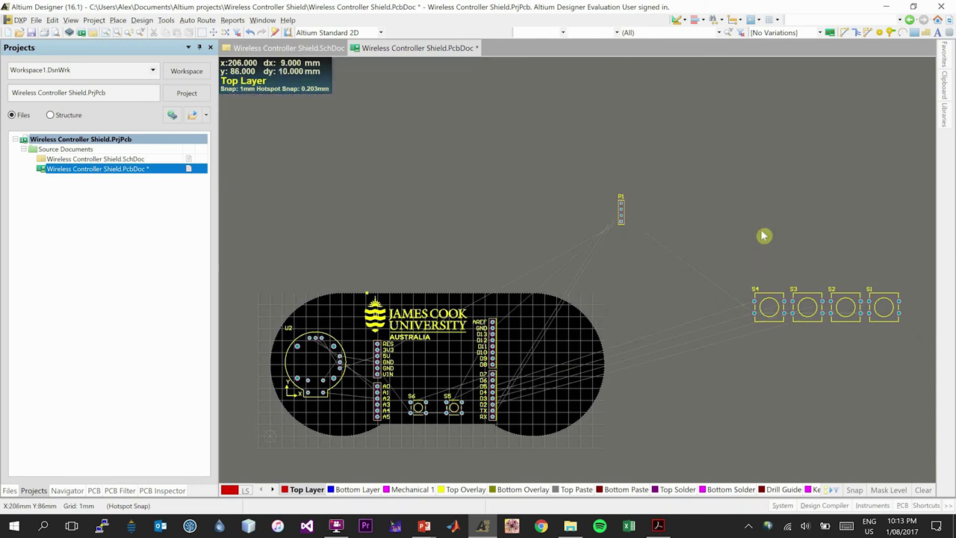
Step: Arrange tactile switches S4, S3, S2 and S1 in a diamond on the board's right lobe, with S3 uppermost and S1 outermost
{"action": "left_click_drag", "start_coordinate": [762, 305], "coordinate": [517, 373]}
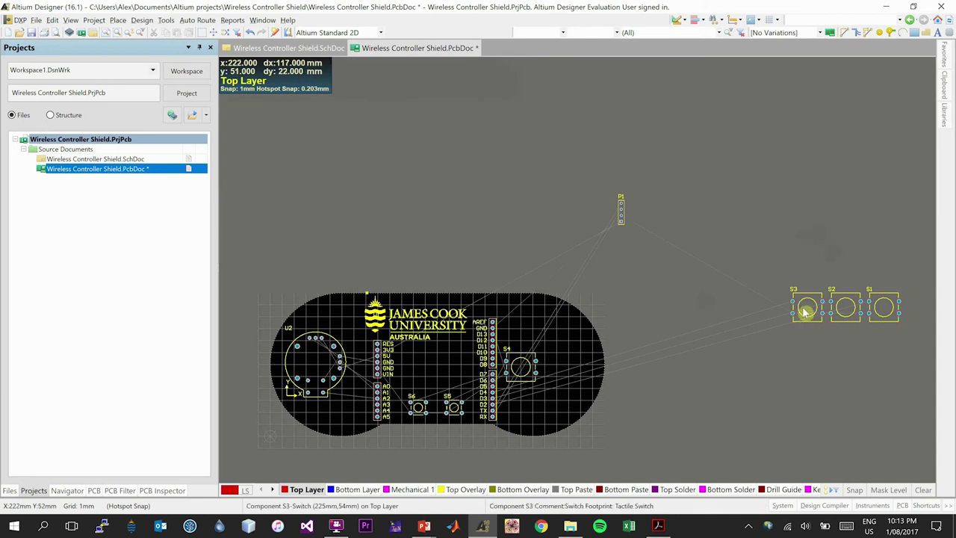
{"action": "left_click_drag", "start_coordinate": [806, 311], "coordinate": [543, 327]}
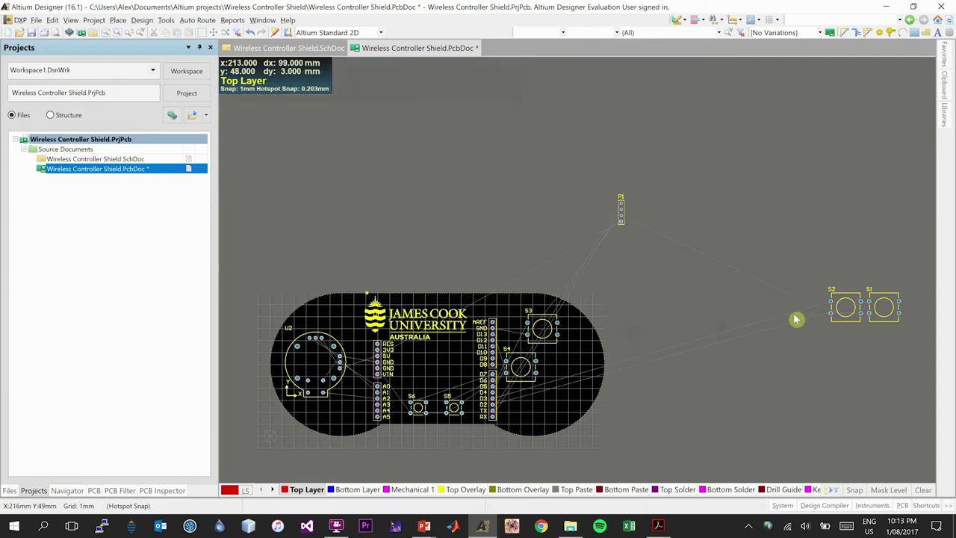
{"action": "left_click_drag", "start_coordinate": [821, 303], "coordinate": [527, 402]}
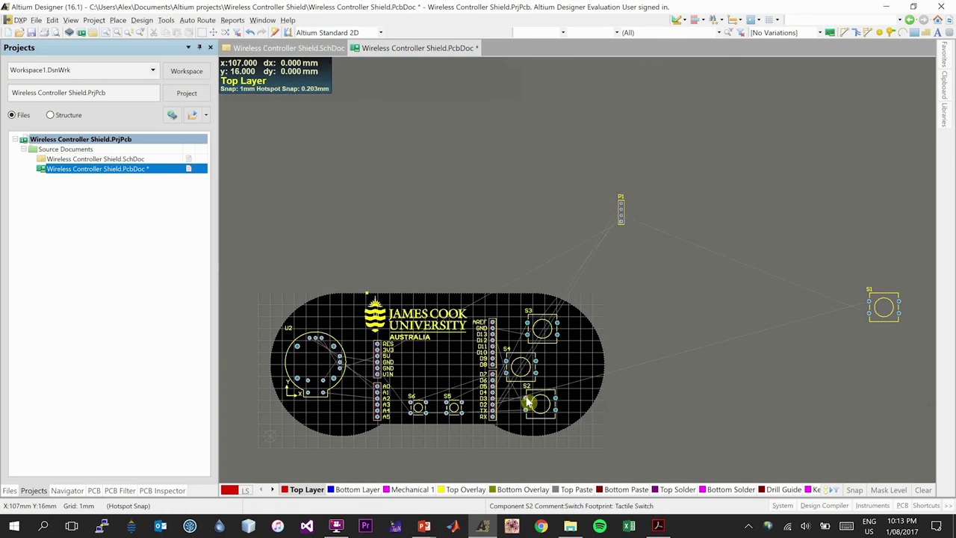
{"action": "left_click_drag", "start_coordinate": [883, 314], "coordinate": [581, 366]}
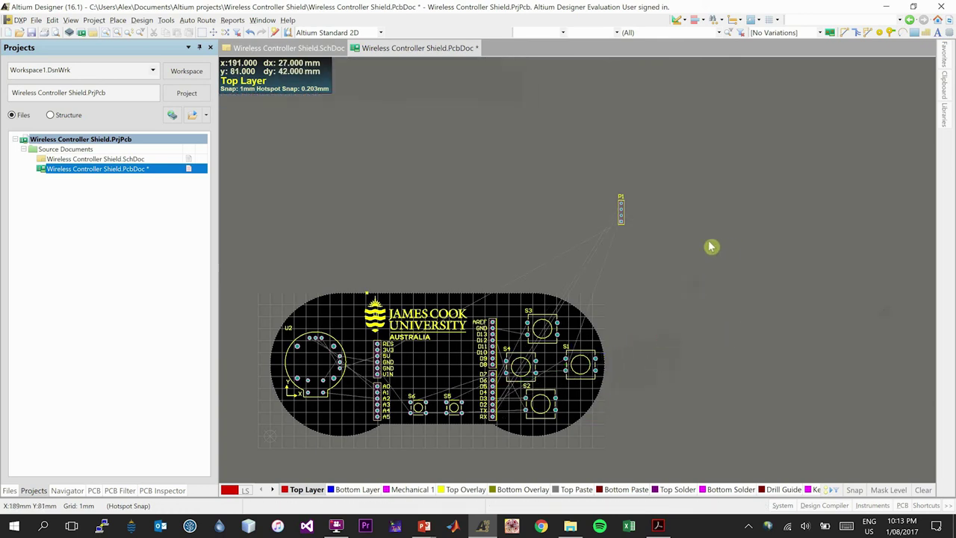
Step: Place header P1 between U1's pin rows, above S6 and S5, rotated so its pins run horizontally
{"action": "left_click_drag", "start_coordinate": [621, 221], "coordinate": [440, 366]}
{"action": "key", "text": "space"}
{"action": "key", "text": "space"}
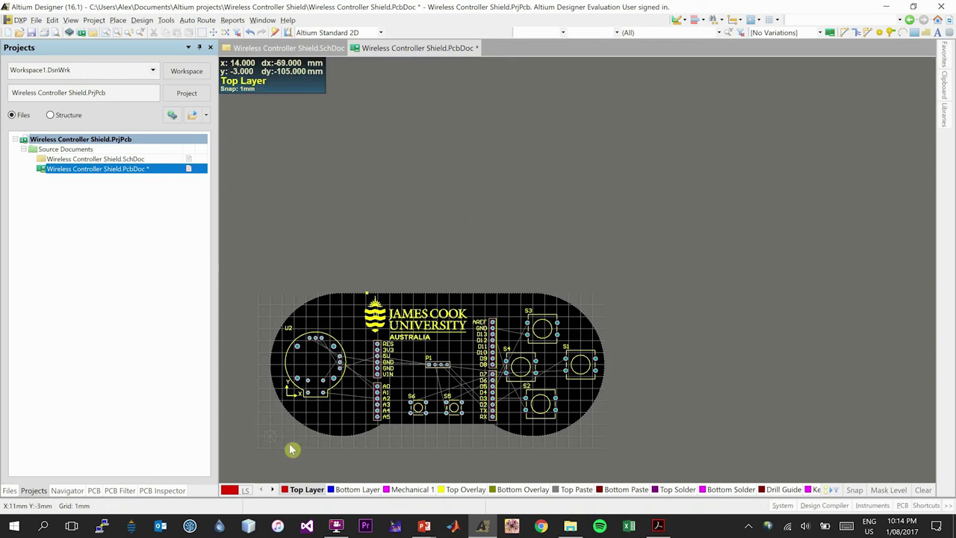
Step: Shift joystick U2 slightly to the right within the board's left lobe
{"action": "scroll", "coordinate": [291, 448], "scroll_direction": "up", "scroll_amount": 1, "text": "ctrl"}
{"action": "scroll", "coordinate": [289, 445], "scroll_direction": "up", "scroll_amount": 1, "text": "ctrl"}
{"action": "scroll", "coordinate": [651, 440], "scroll_direction": "up", "scroll_amount": 1, "text": "ctrl"}
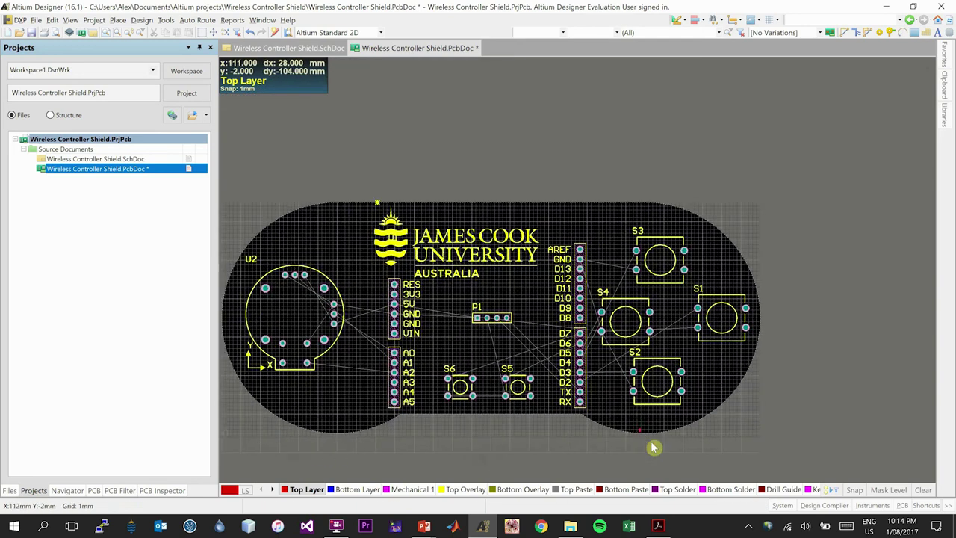
{"action": "scroll", "coordinate": [553, 464], "scroll_direction": "up", "scroll_amount": 1, "text": "ctrl"}
{"action": "scroll", "coordinate": [553, 465], "scroll_direction": "down", "scroll_amount": 1, "text": "ctrl"}
{"action": "left_click_drag", "start_coordinate": [310, 336], "coordinate": [312, 337]}
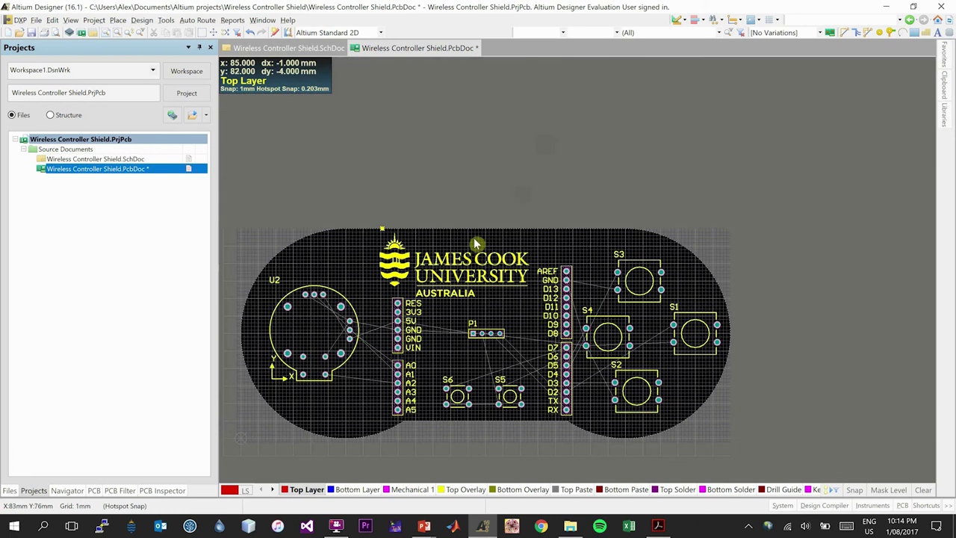
Step: Set switch S6's comment to Select, make it visible and hide the S6 designator
{"action": "scroll", "coordinate": [466, 421], "scroll_direction": "up", "scroll_amount": 1, "text": "ctrl"}
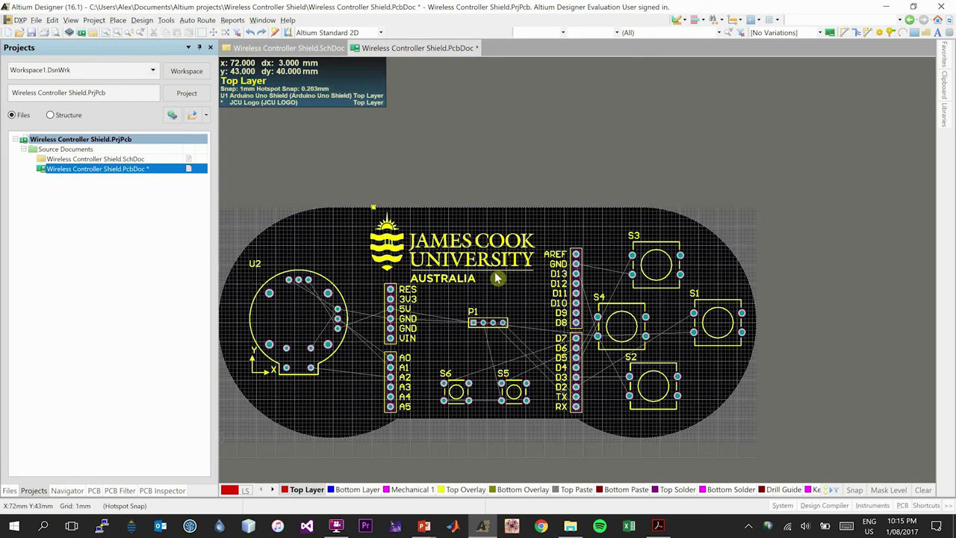
{"action": "left_click", "coordinate": [457, 396]}
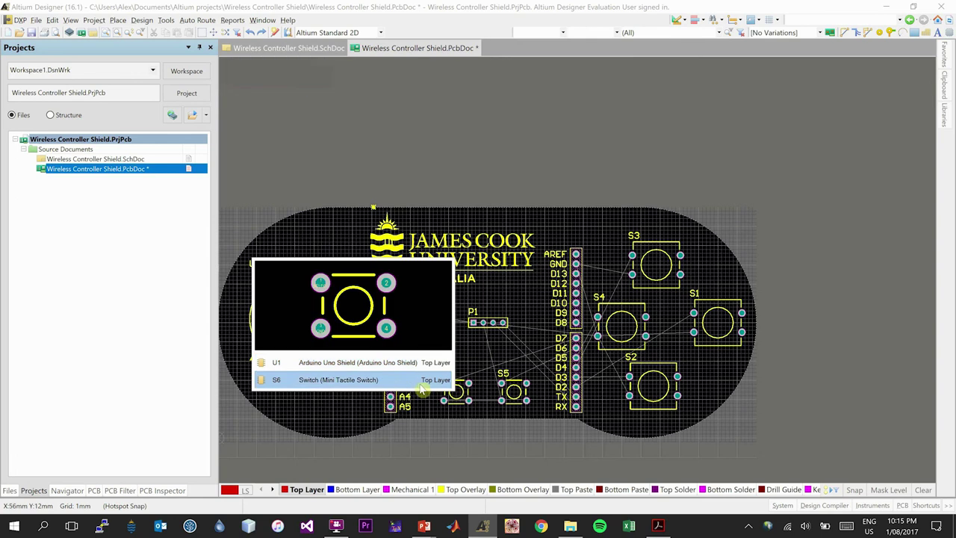
{"action": "left_click", "coordinate": [373, 387]}
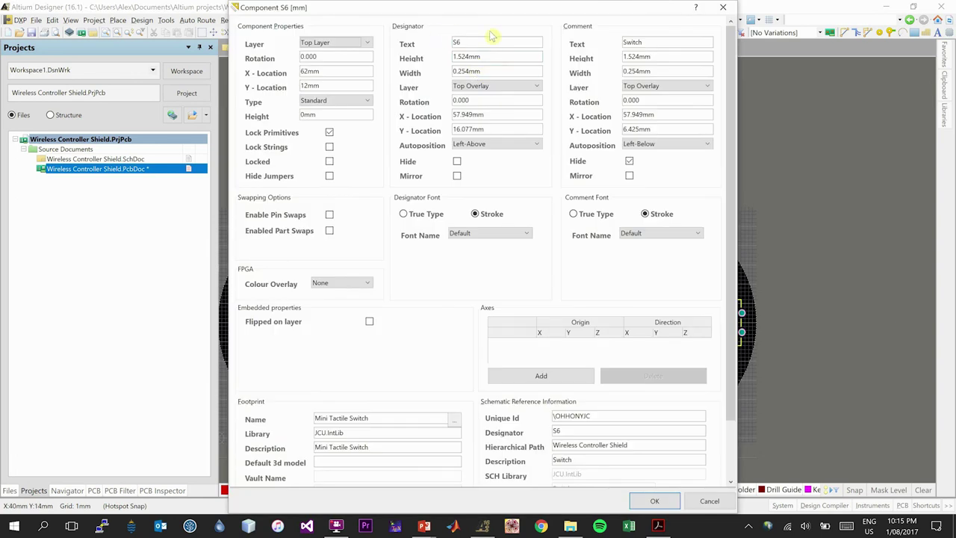
{"action": "double_click", "coordinate": [674, 42]}
{"action": "double_click", "coordinate": [682, 42]}
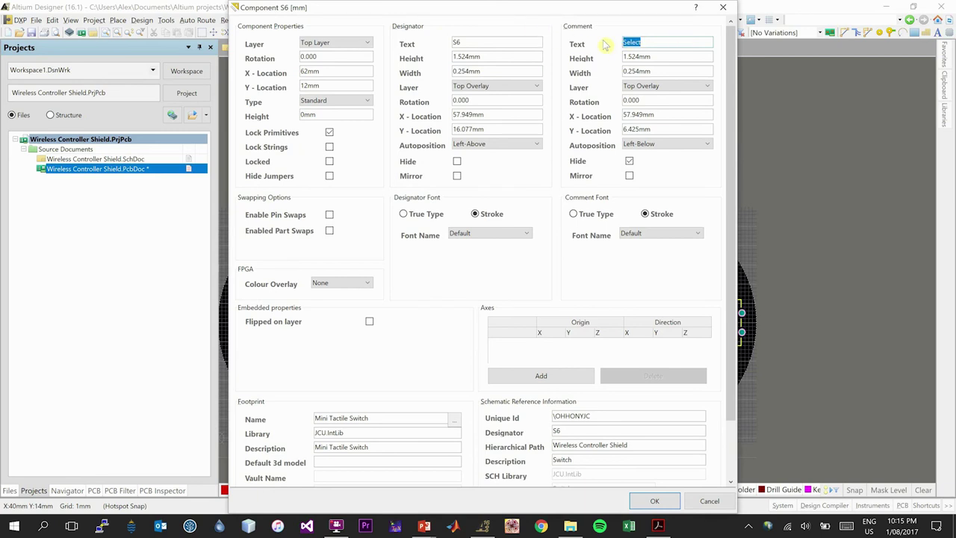
{"action": "left_click", "coordinate": [631, 163]}
{"action": "double_click", "coordinate": [470, 42]}
{"action": "left_click", "coordinate": [652, 501]}
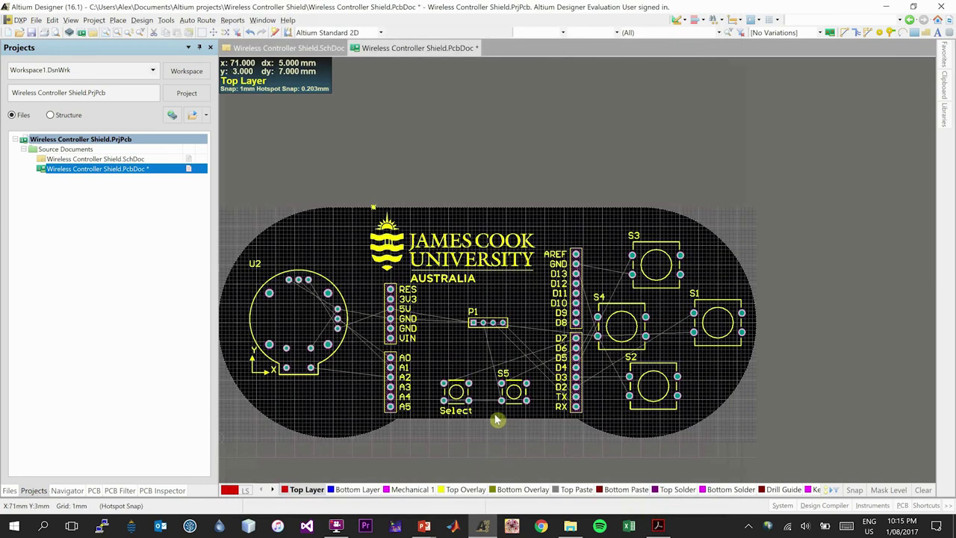
Step: Set switch S5's comment to Start, make it visible and hide the S5 designator
{"action": "left_click", "coordinate": [513, 394]}
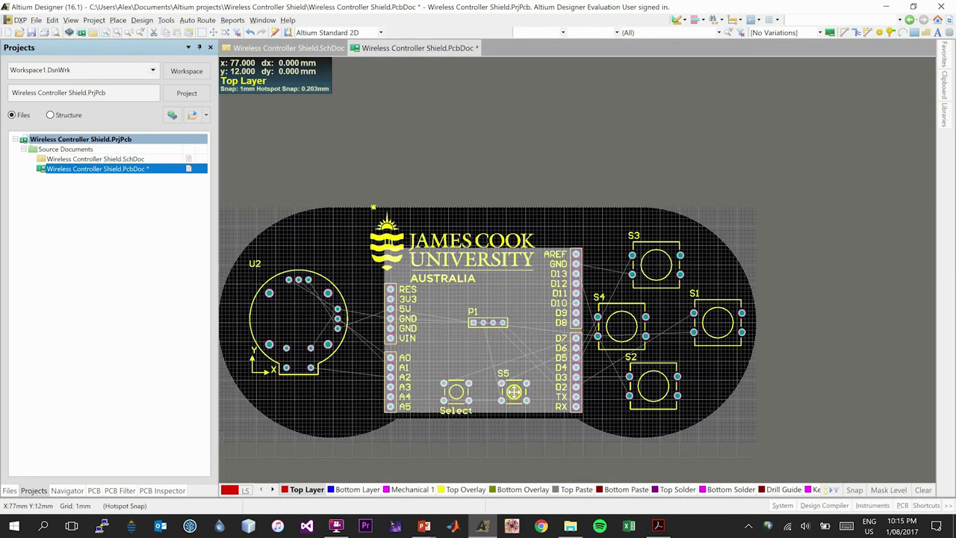
{"action": "left_click", "coordinate": [444, 382]}
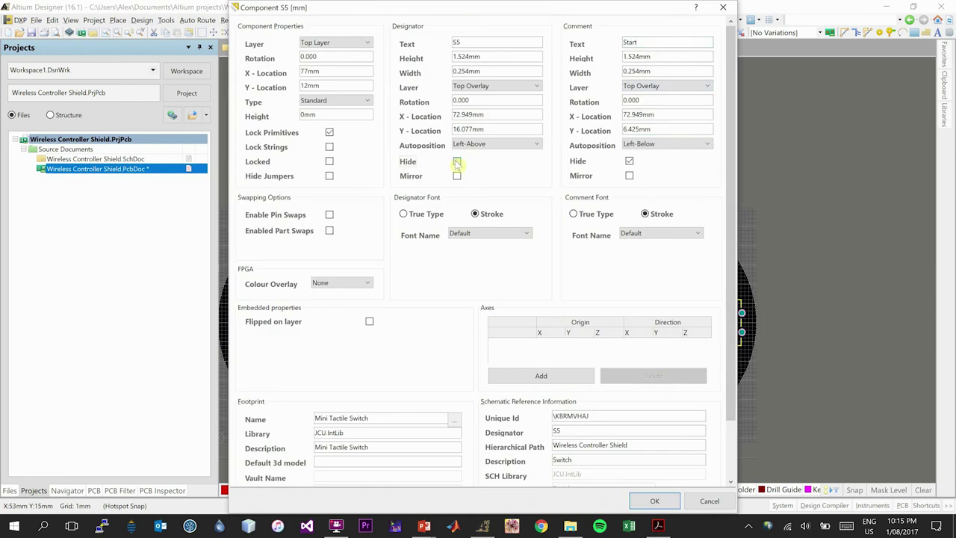
{"action": "left_click", "coordinate": [628, 161]}
{"action": "left_click", "coordinate": [655, 500]}
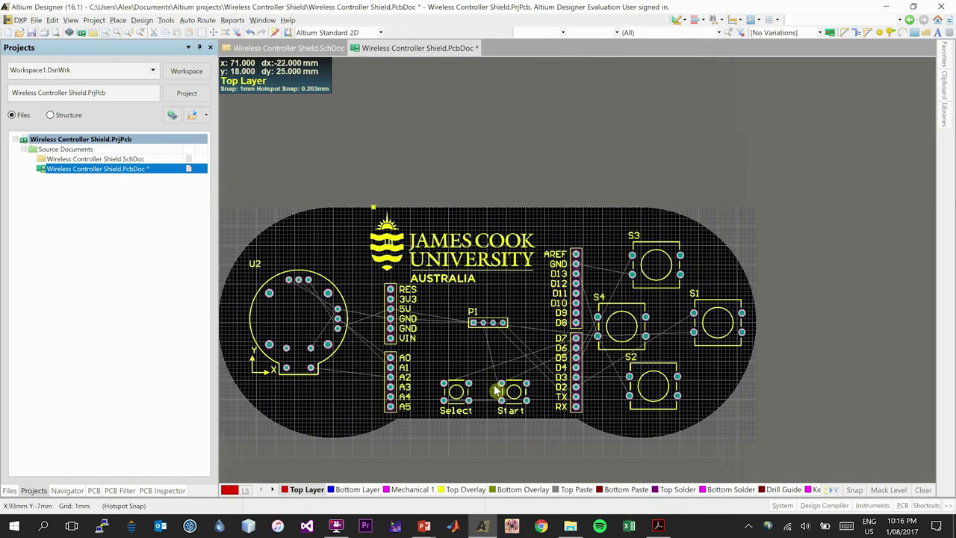
Step: Set header P1's comment to Bluetooth, make it visible and hide the P1 designator
{"action": "double_click", "coordinate": [484, 324]}
{"action": "left_click", "coordinate": [365, 311]}
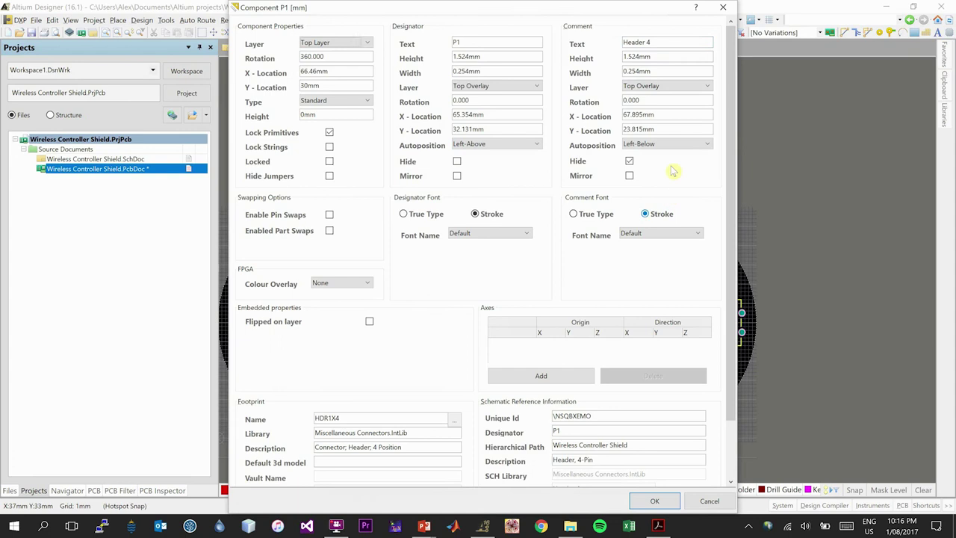
{"action": "left_click_drag", "start_coordinate": [684, 46], "coordinate": [521, 43]}
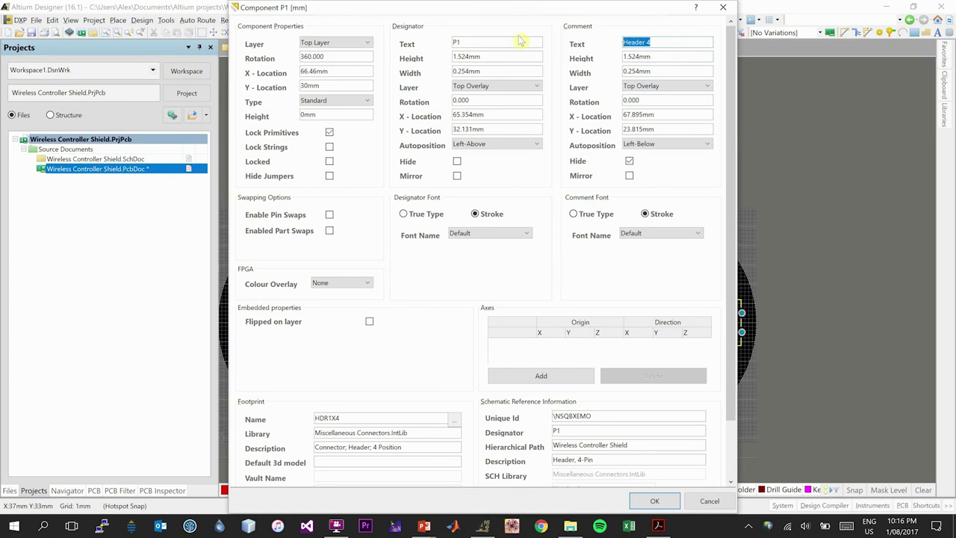
{"action": "type", "text": "Bluetooth"}
{"action": "left_click", "coordinate": [629, 161]}
{"action": "left_click", "coordinate": [654, 500]}
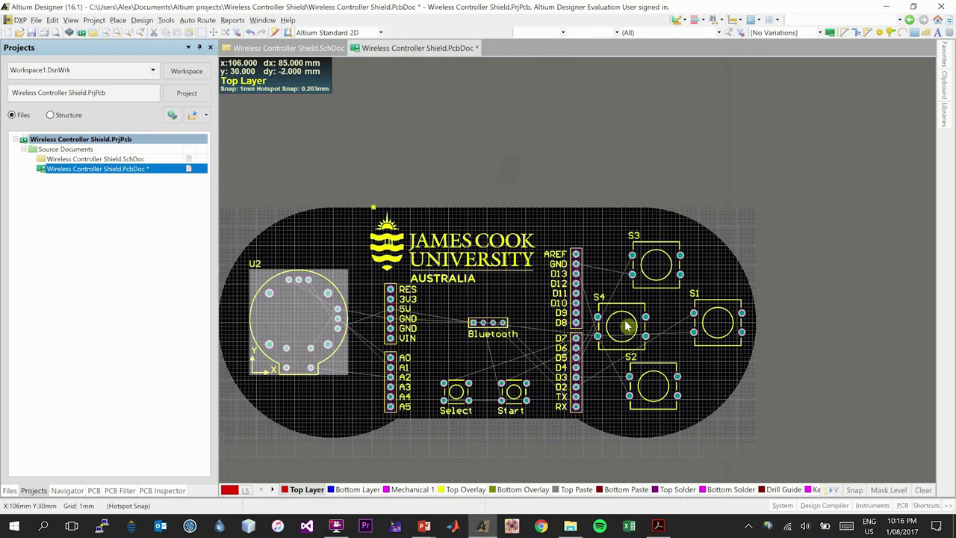
Step: Show the comment Y on switch S4 and X on switch S3, hiding both designators
{"action": "double_click", "coordinate": [626, 325]}
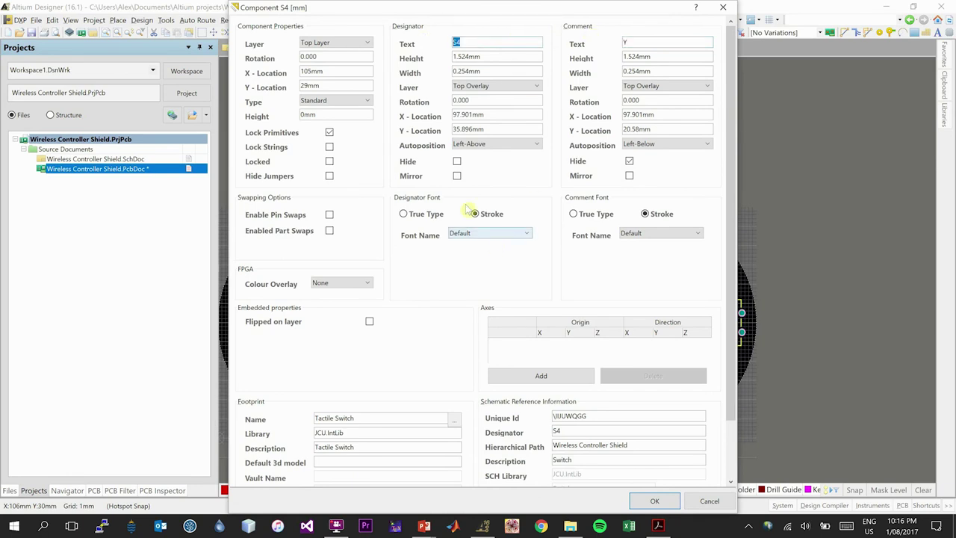
{"action": "left_click", "coordinate": [457, 161]}
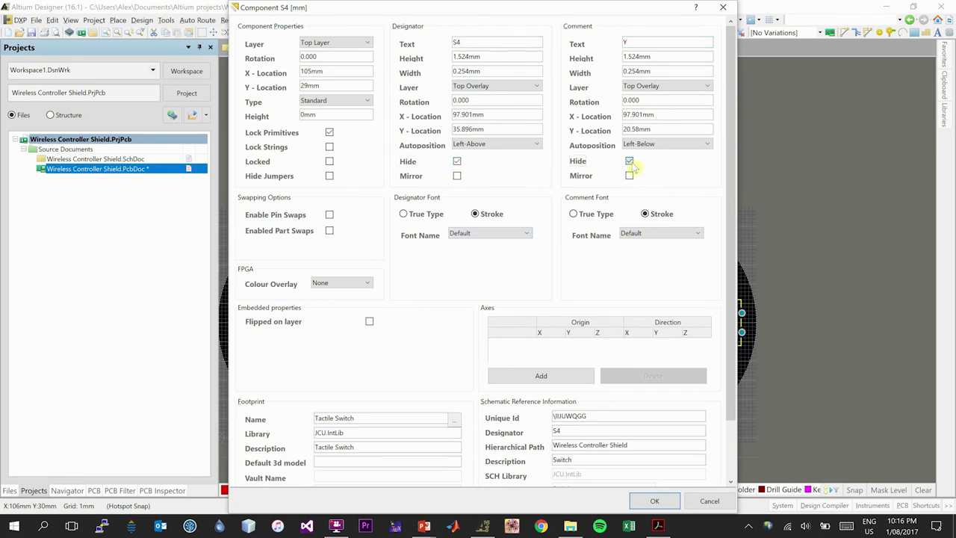
{"action": "left_click", "coordinate": [654, 501]}
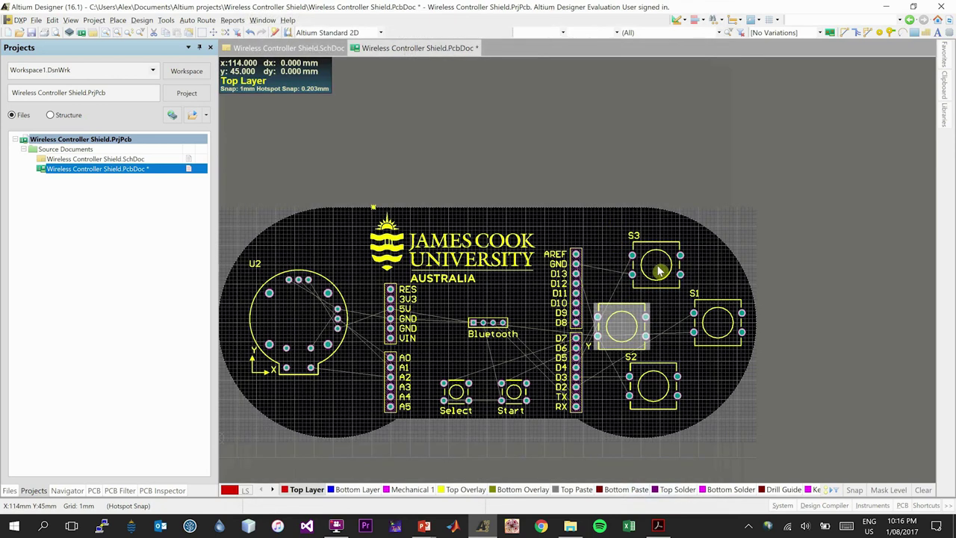
{"action": "double_click", "coordinate": [659, 271]}
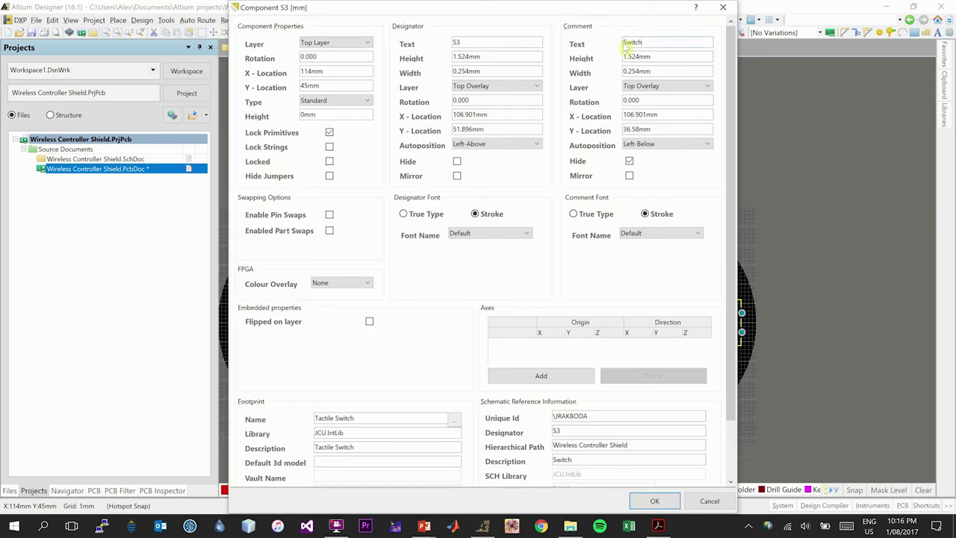
{"action": "double_click", "coordinate": [648, 45]}
{"action": "left_click", "coordinate": [457, 162]}
{"action": "left_click", "coordinate": [654, 500]}
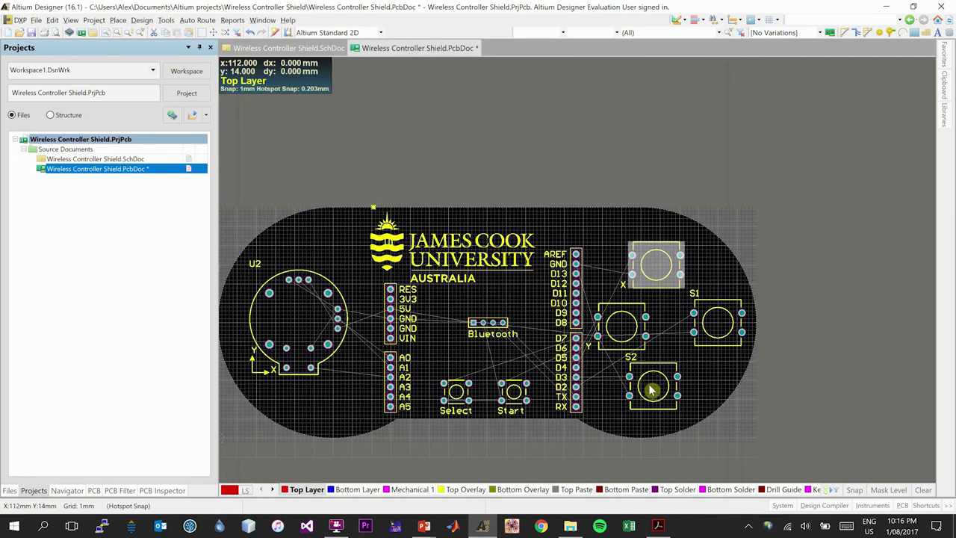
Step: Show the comment B on switch S2 and A on switch S1, hiding both designators
{"action": "left_click", "coordinate": [649, 384]}
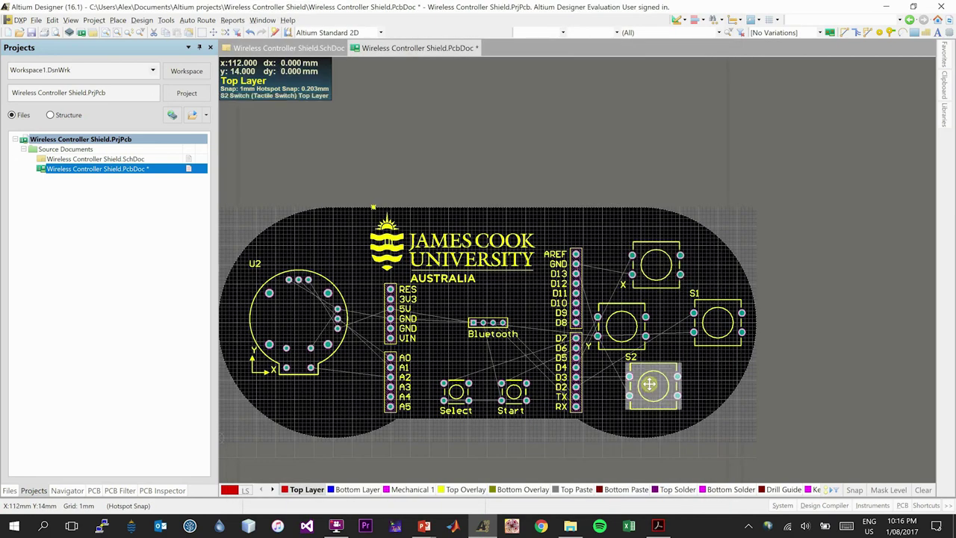
{"action": "double_click", "coordinate": [649, 383]}
{"action": "left_click_drag", "start_coordinate": [647, 45], "coordinate": [546, 37]}
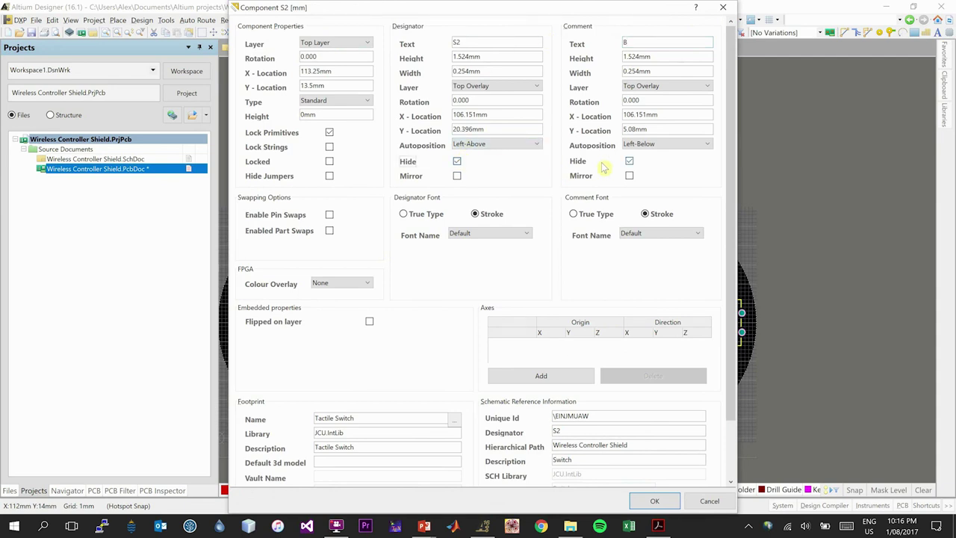
{"action": "left_click", "coordinate": [655, 500]}
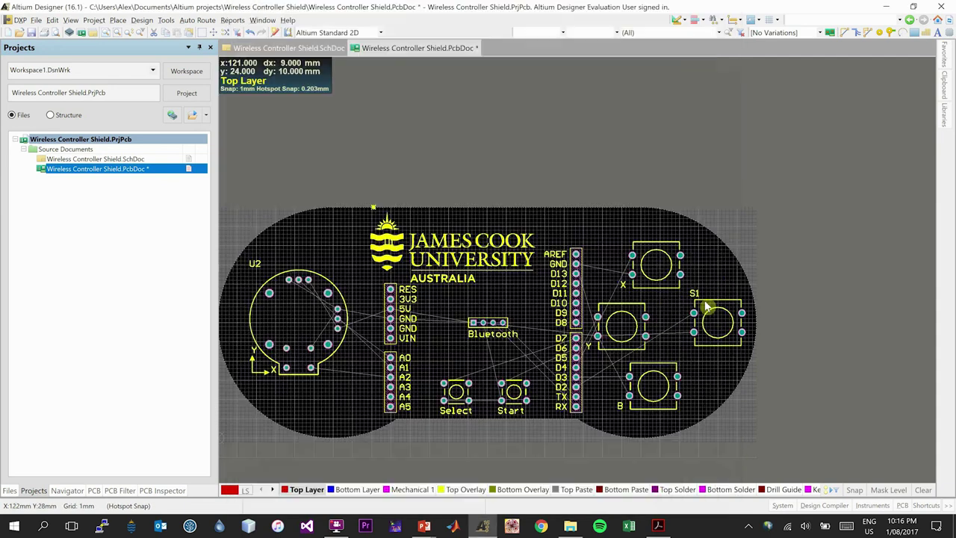
{"action": "double_click", "coordinate": [710, 307]}
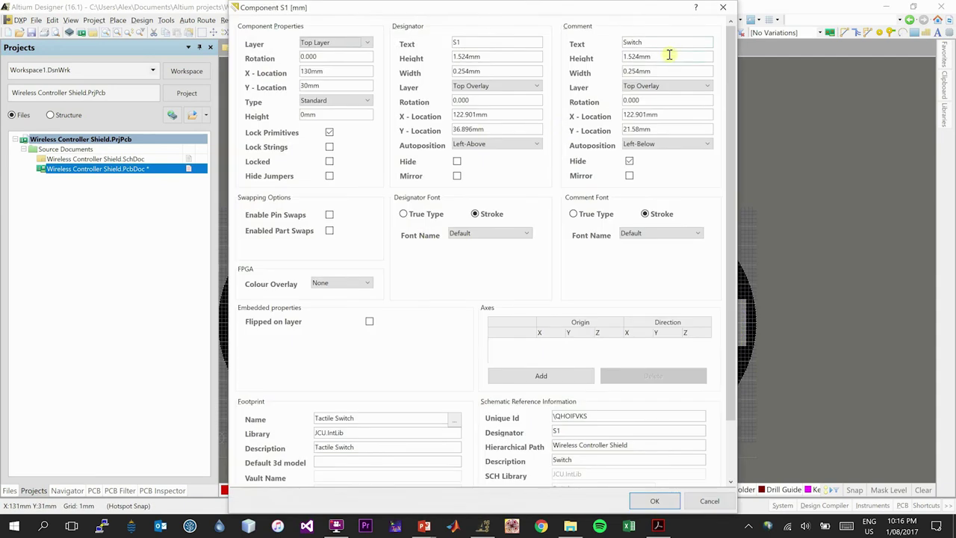
{"action": "double_click", "coordinate": [673, 42]}
{"action": "left_click", "coordinate": [654, 501]}
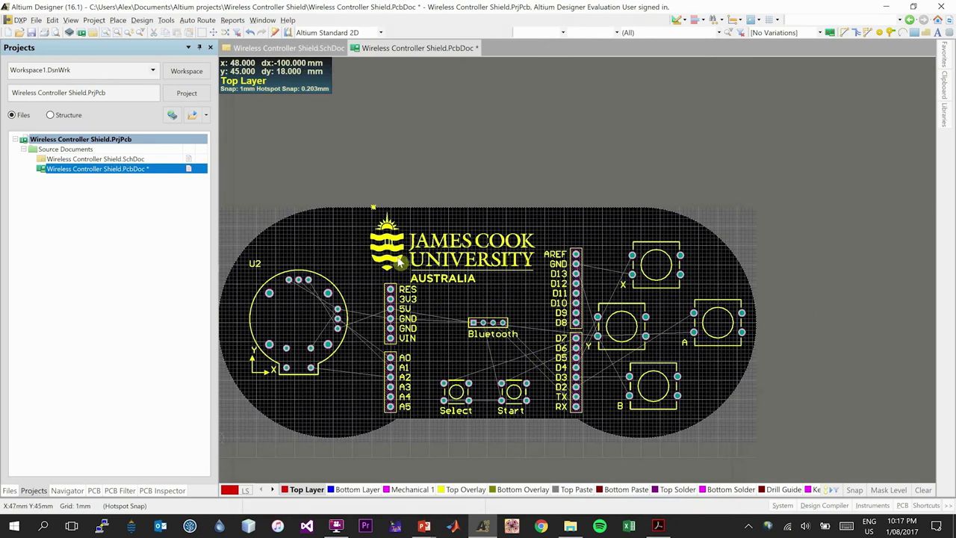
Step: Remove the asterisk designator of the James Cook University logo from the board's silkscreen
{"action": "left_click", "coordinate": [450, 254]}
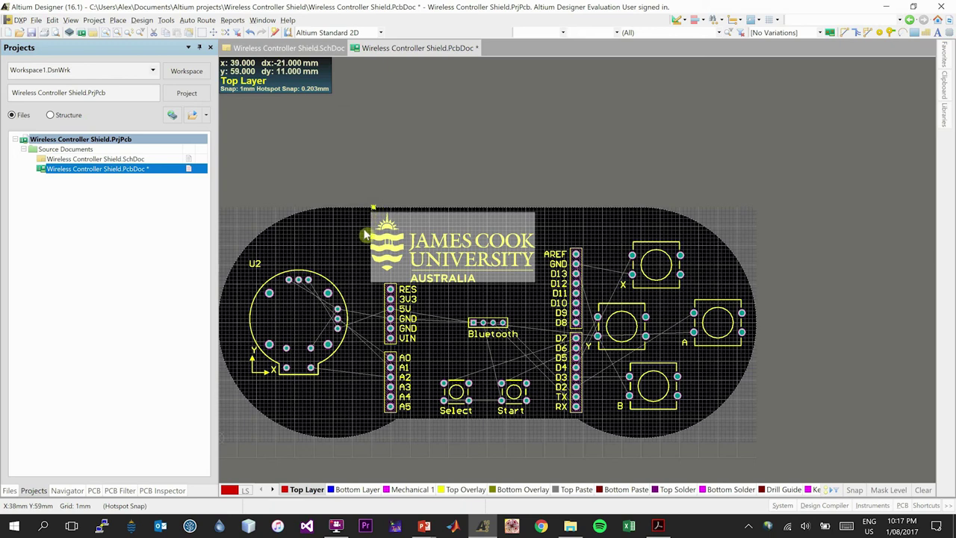
{"action": "double_click", "coordinate": [485, 241]}
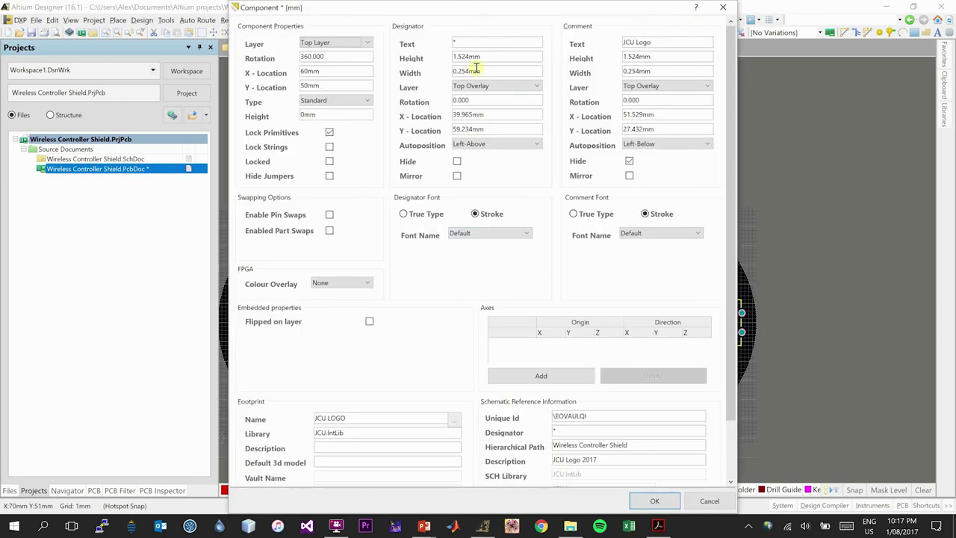
{"action": "double_click", "coordinate": [453, 42]}
{"action": "left_click", "coordinate": [654, 501]}
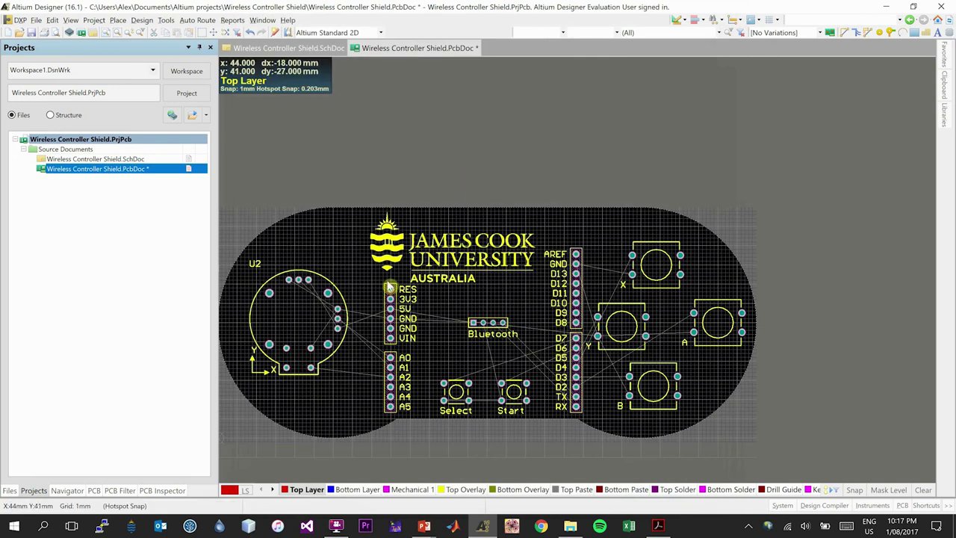
Step: Hide the designator of the Arduino Uno Shield component U1
{"action": "left_click", "coordinate": [546, 322]}
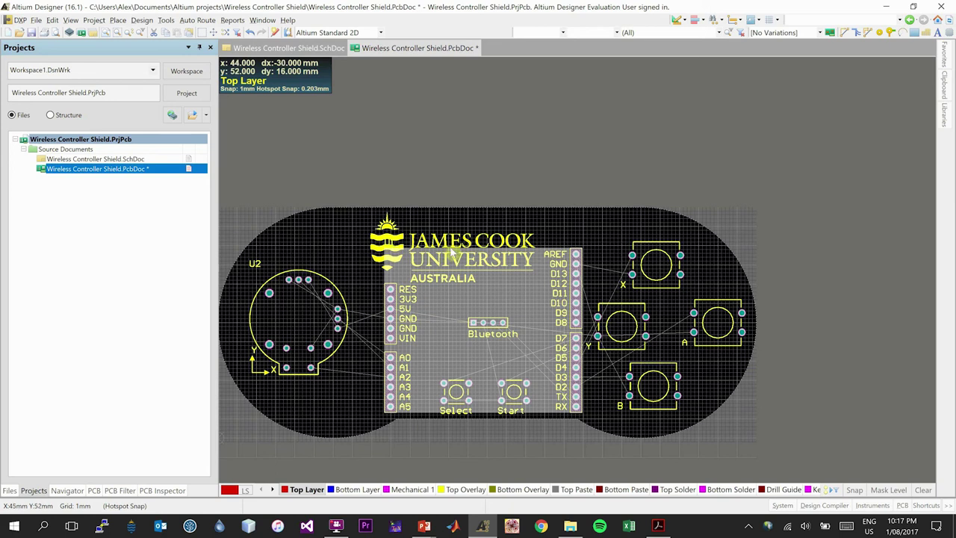
{"action": "double_click", "coordinate": [536, 299]}
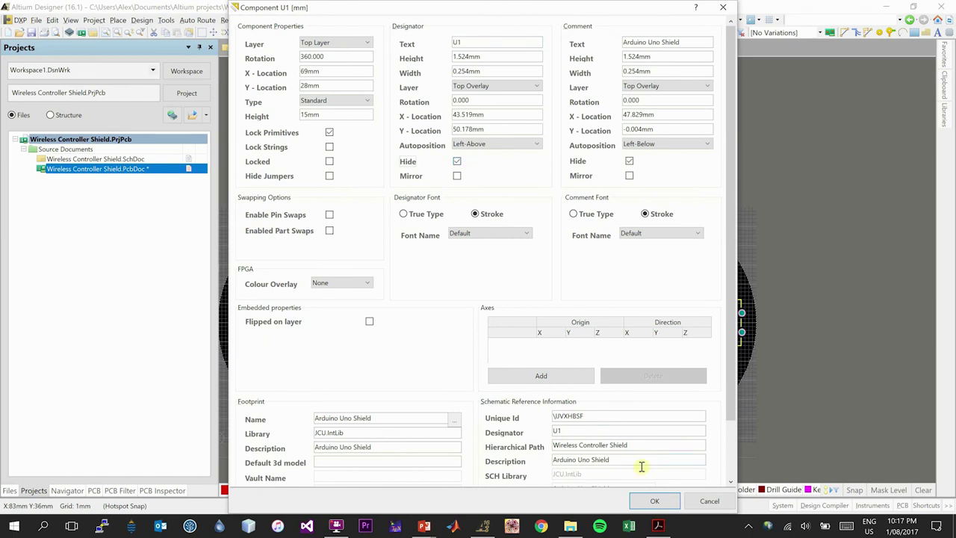
{"action": "left_click", "coordinate": [655, 500]}
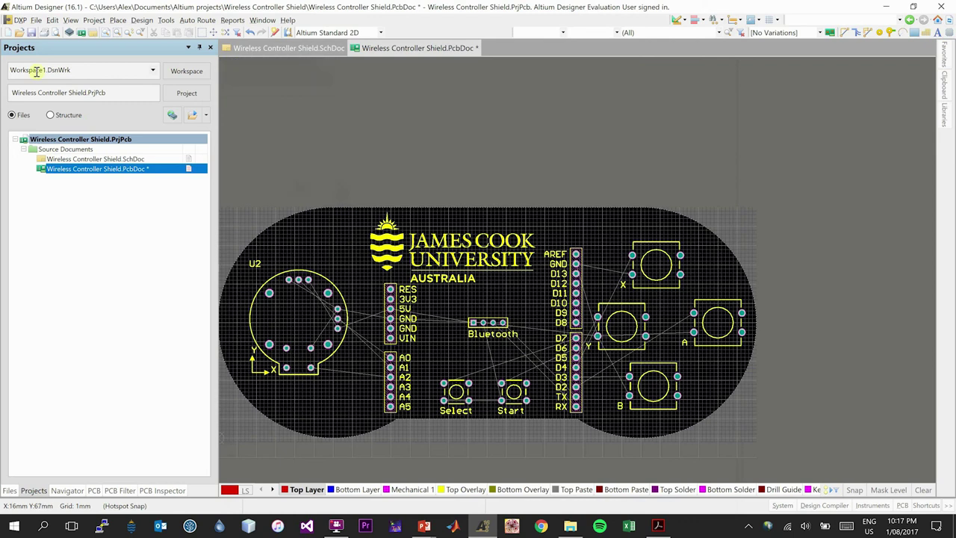
Step: Save all open project documents and switch to the PowerPoint slide about routing tracks
{"action": "left_click", "coordinate": [35, 20]}
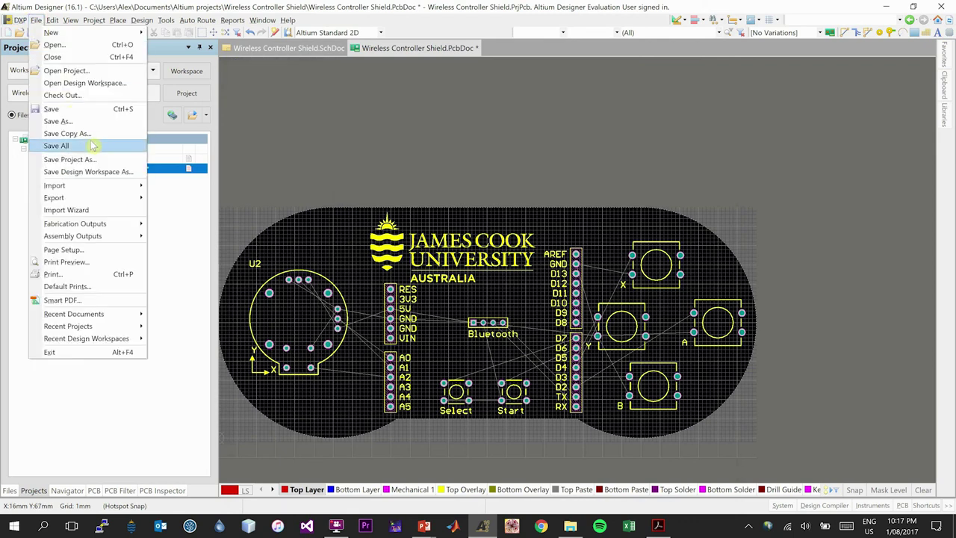
{"action": "left_click", "coordinate": [56, 146]}
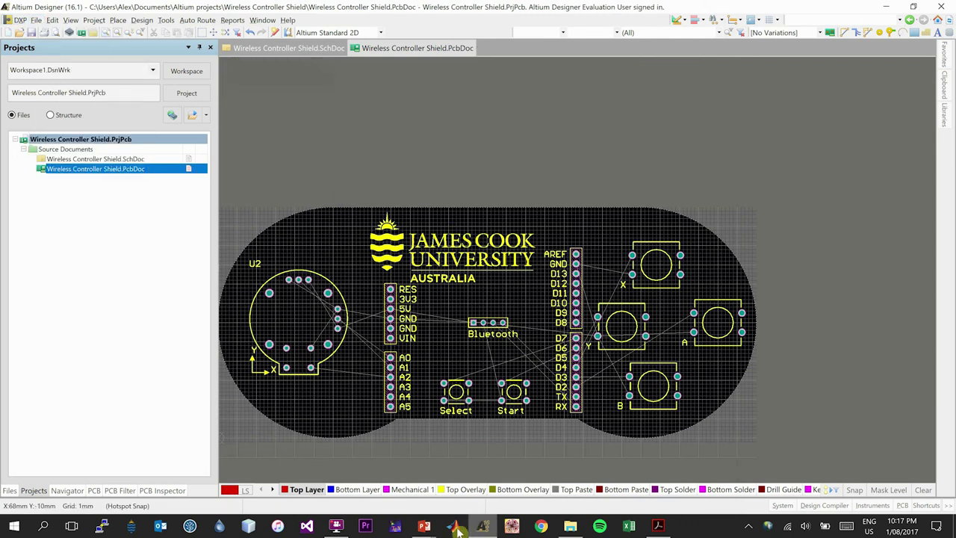
{"action": "left_click", "coordinate": [424, 526]}
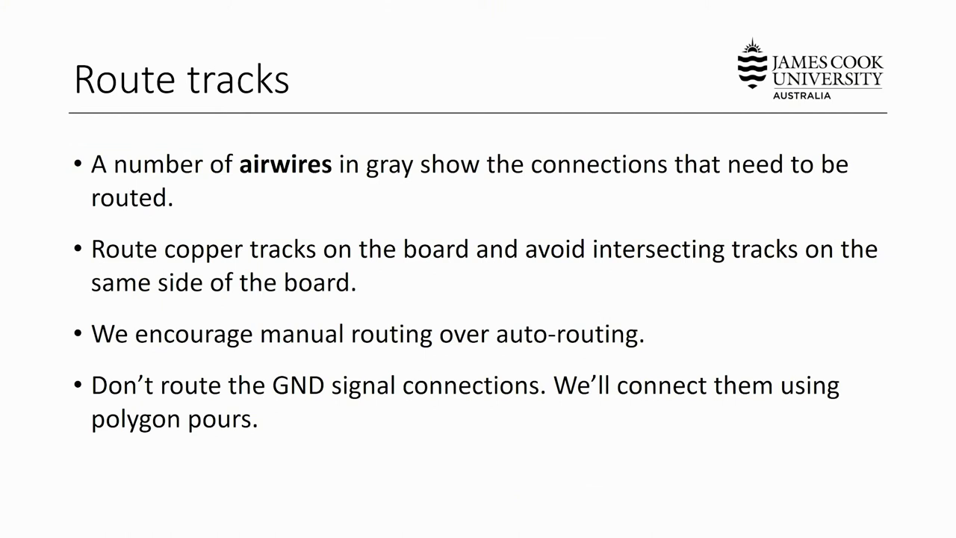
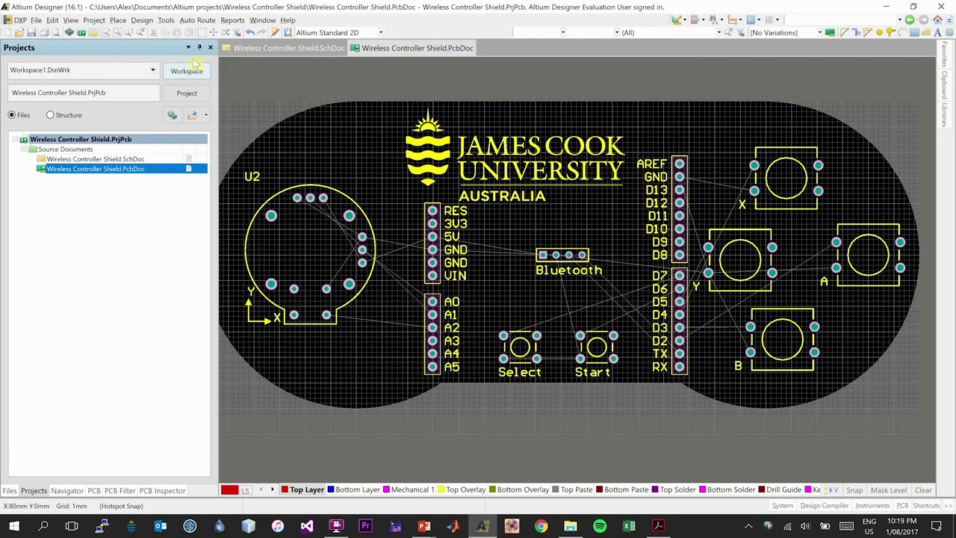
Step: Start Interactive Routing and route the PRESS net on the Top Layer from Arduino pad A2 to the joystick's PRESS pad
{"action": "left_click", "coordinate": [117, 20]}
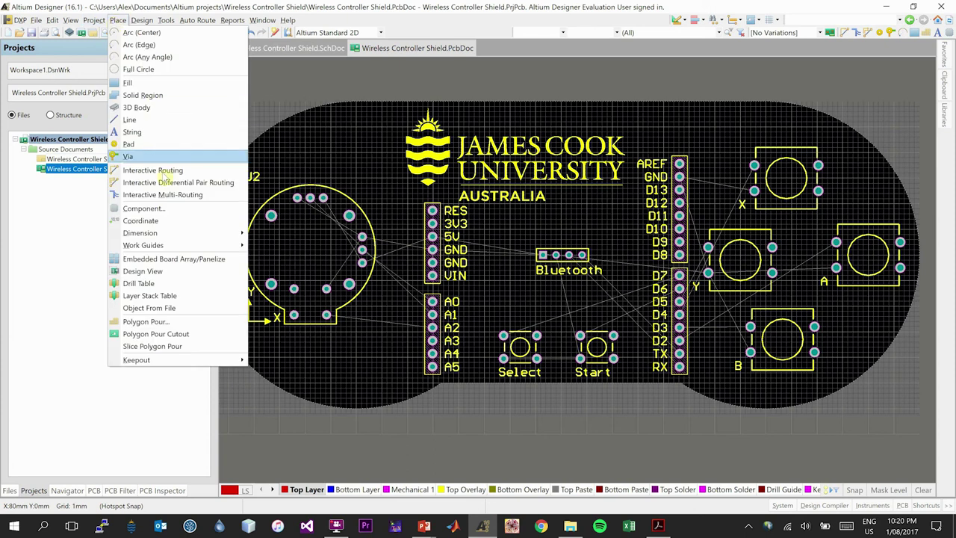
{"action": "left_click", "coordinate": [163, 172]}
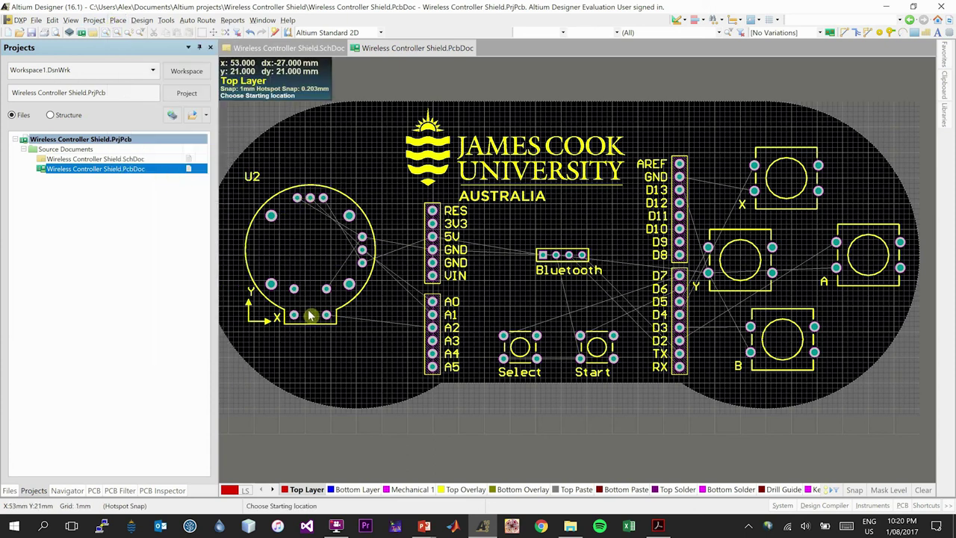
{"action": "scroll", "coordinate": [285, 229], "scroll_direction": "up", "scroll_amount": 5, "text": "ctrl"}
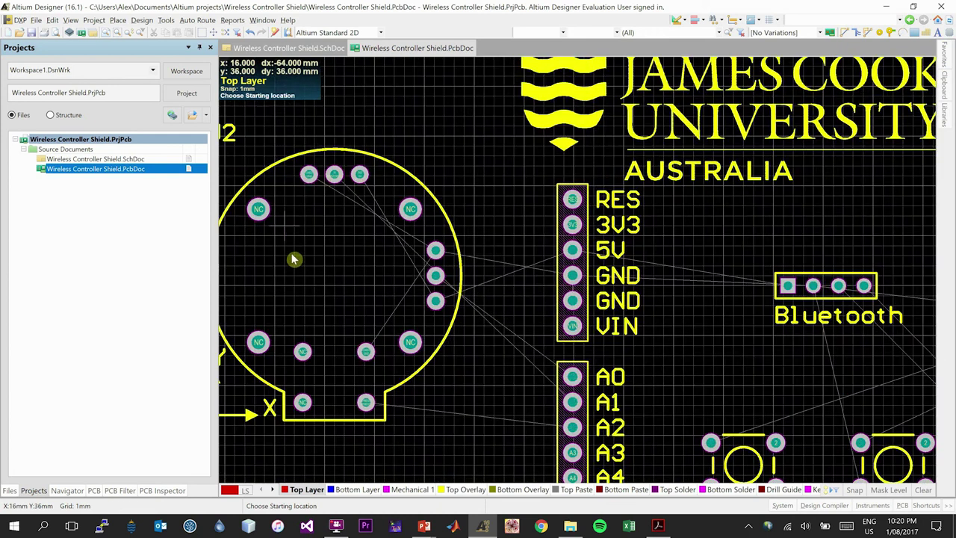
{"action": "scroll", "coordinate": [311, 269], "scroll_direction": "up", "scroll_amount": 2, "text": "ctrl"}
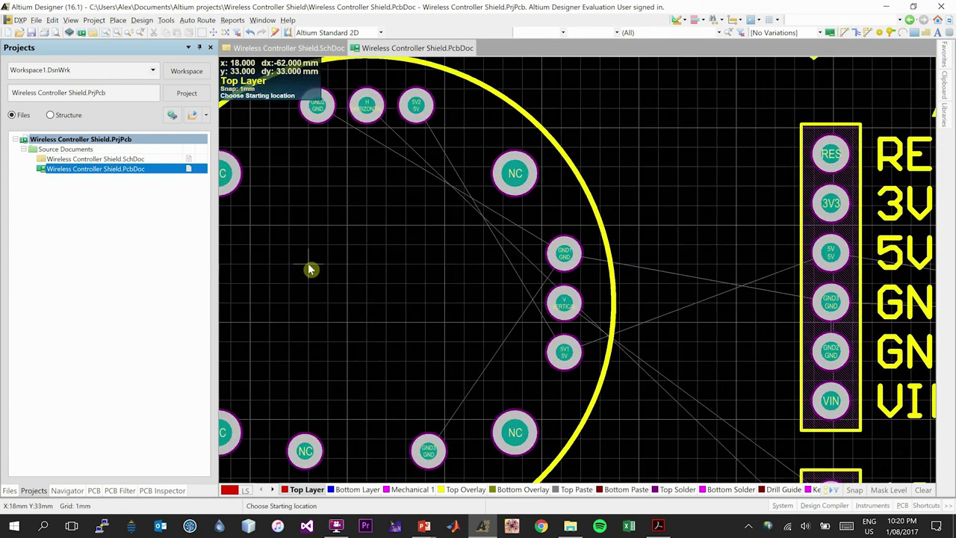
{"action": "scroll", "coordinate": [386, 219], "scroll_direction": "down", "scroll_amount": 4}
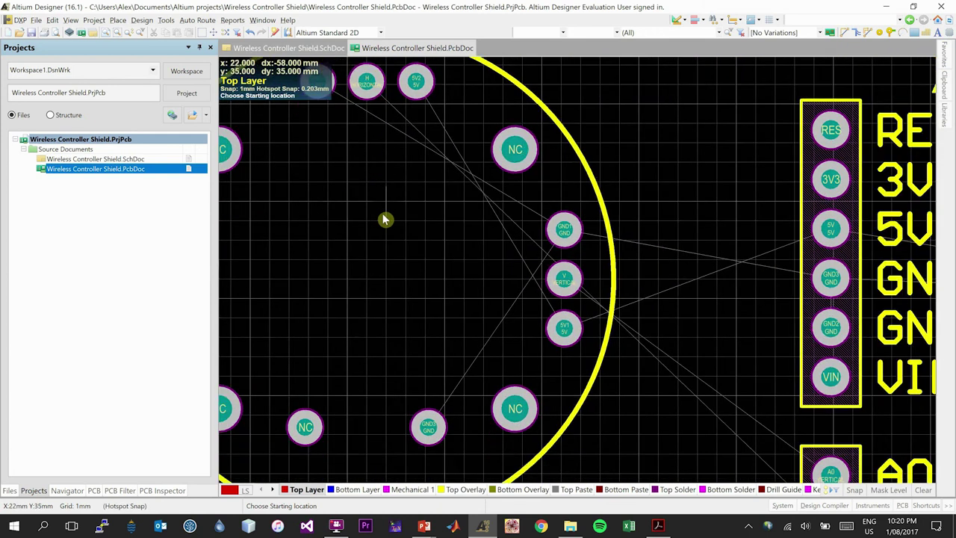
{"action": "scroll", "coordinate": [421, 416], "scroll_direction": "down", "scroll_amount": 5}
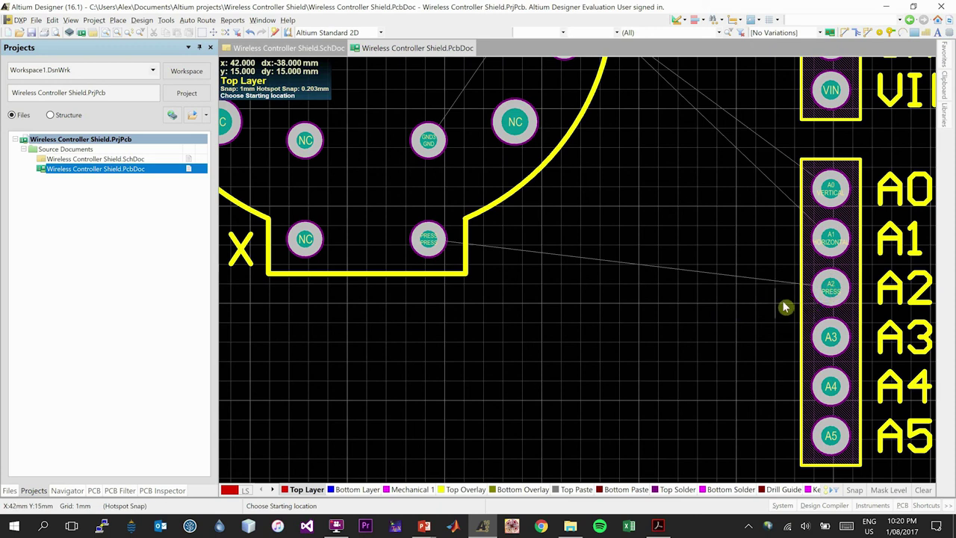
{"action": "scroll", "coordinate": [784, 306], "scroll_direction": "up", "scroll_amount": 1, "text": "ctrl"}
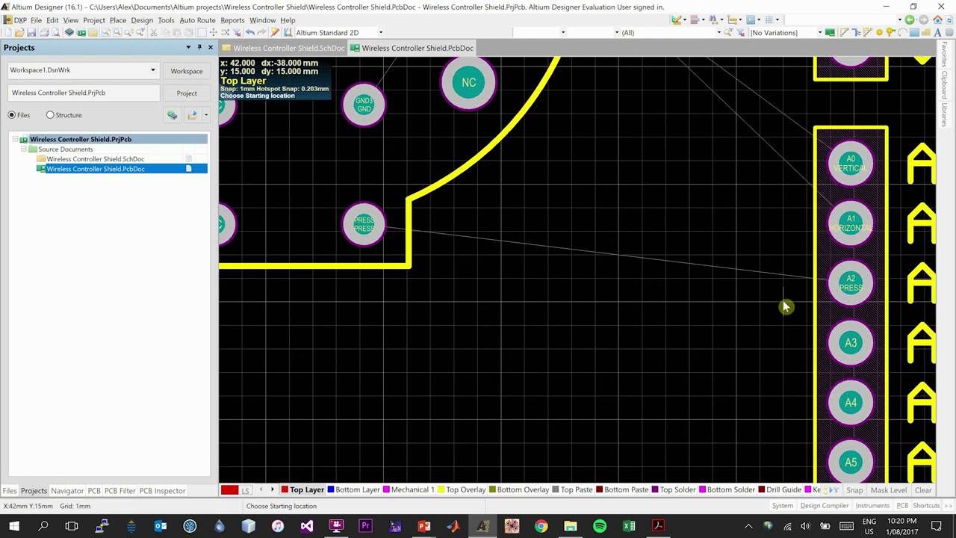
{"action": "left_click", "coordinate": [852, 281]}
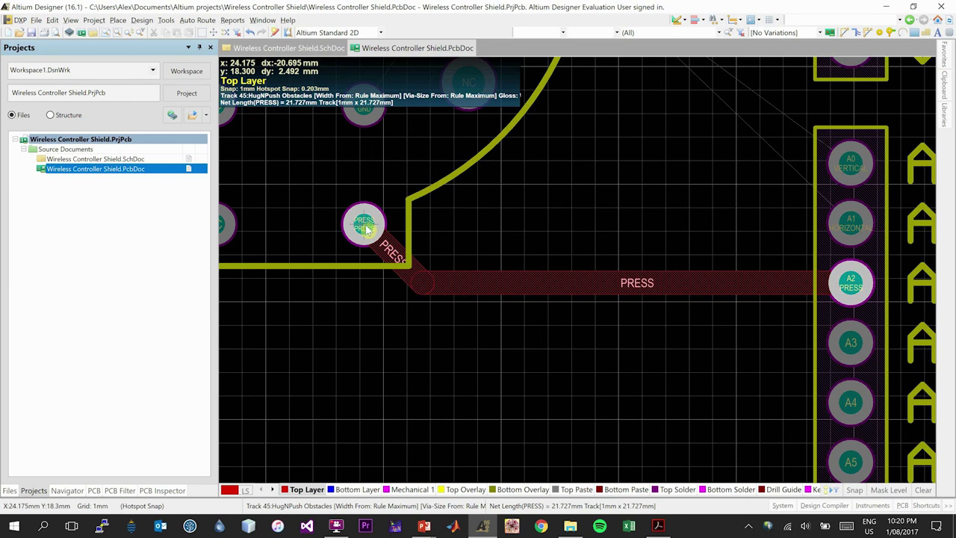
{"action": "left_click", "coordinate": [364, 227]}
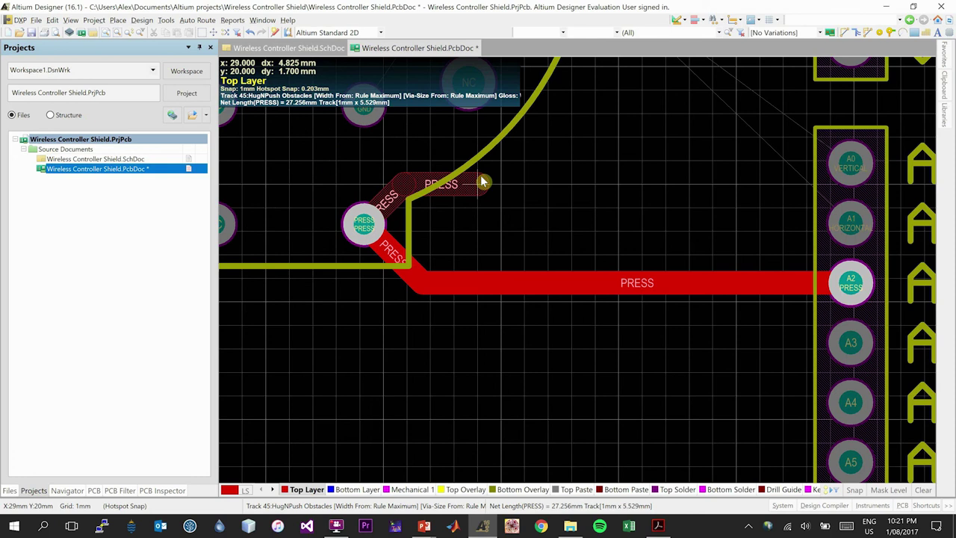
{"action": "right_click", "coordinate": [482, 182]}
Step: Route the 5V net on the Top Layer between the joystick's 5V1 and 5V2 pads
{"action": "scroll", "coordinate": [482, 186], "scroll_direction": "down", "scroll_amount": 2, "text": "ctrl"}
{"action": "scroll", "coordinate": [482, 190], "scroll_direction": "down", "scroll_amount": 4, "text": "ctrl"}
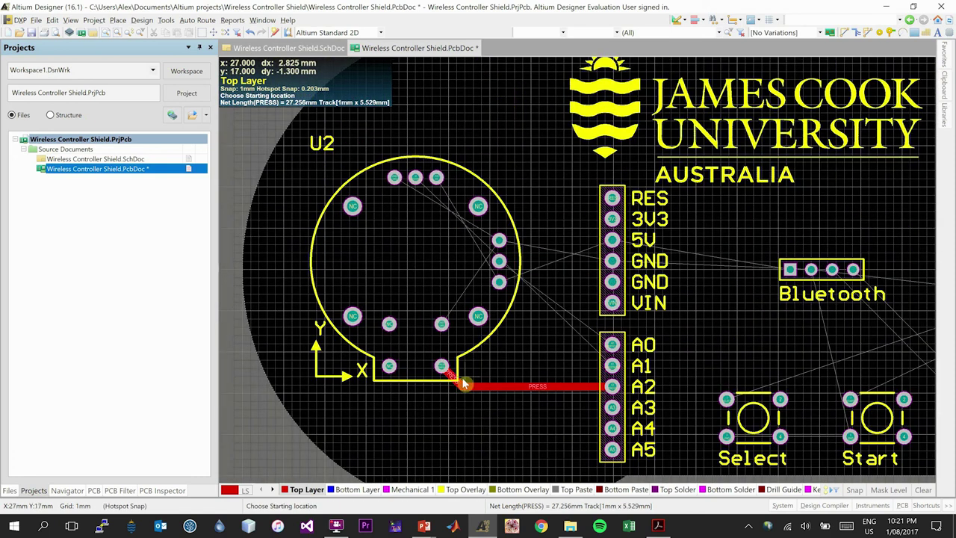
{"action": "scroll", "coordinate": [477, 288], "scroll_direction": "up", "scroll_amount": 2, "text": "ctrl"}
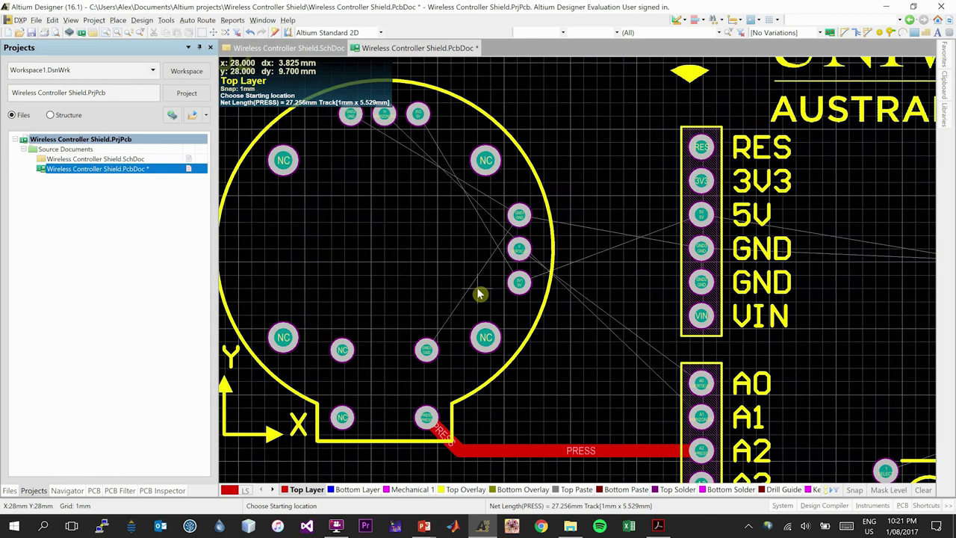
{"action": "scroll", "coordinate": [476, 288], "scroll_direction": "up", "scroll_amount": 1, "text": "ctrl"}
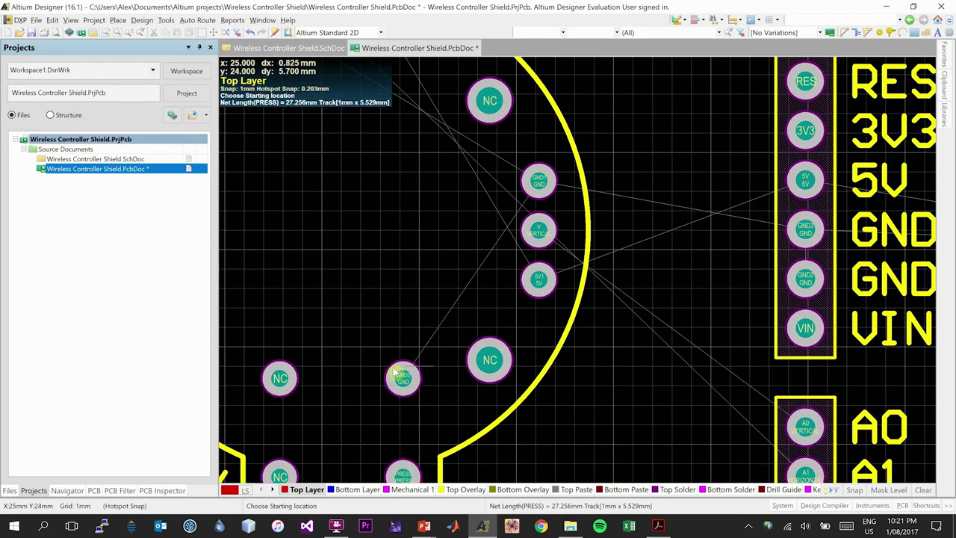
{"action": "scroll", "coordinate": [381, 378], "scroll_direction": "up", "scroll_amount": 1}
{"action": "scroll", "coordinate": [433, 383], "scroll_direction": "up", "scroll_amount": 1}
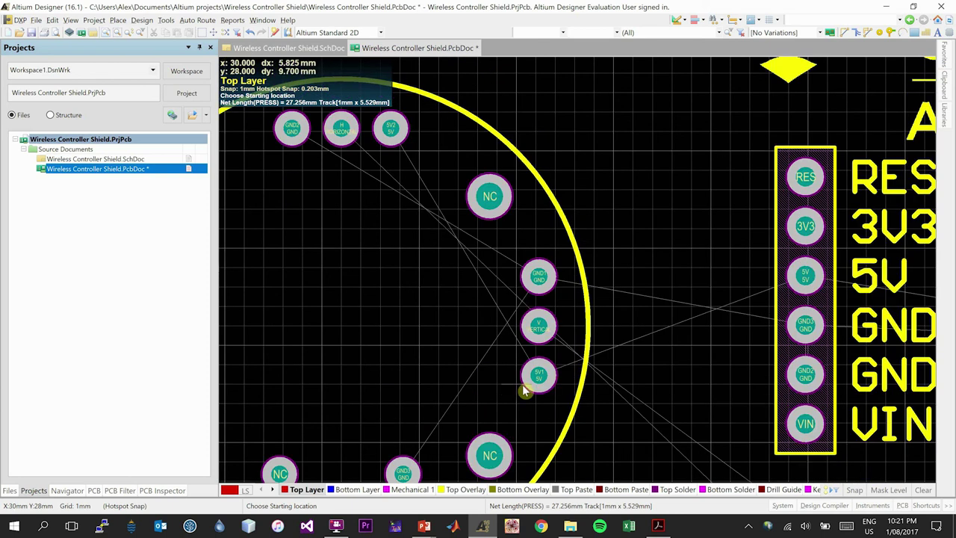
{"action": "scroll", "coordinate": [526, 390], "scroll_direction": "down", "scroll_amount": 4}
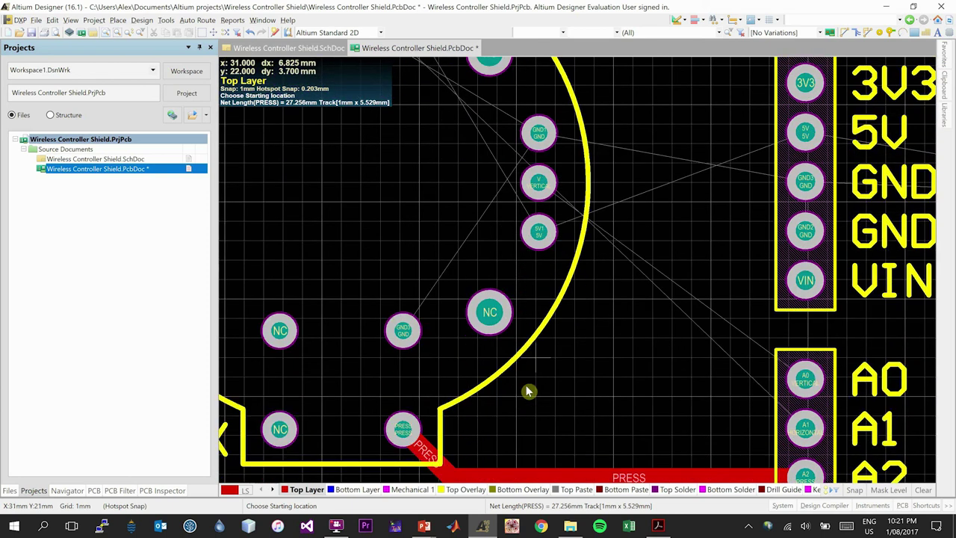
{"action": "scroll", "coordinate": [527, 390], "scroll_direction": "up", "scroll_amount": 2}
{"action": "scroll", "coordinate": [533, 356], "scroll_direction": "up", "scroll_amount": 2}
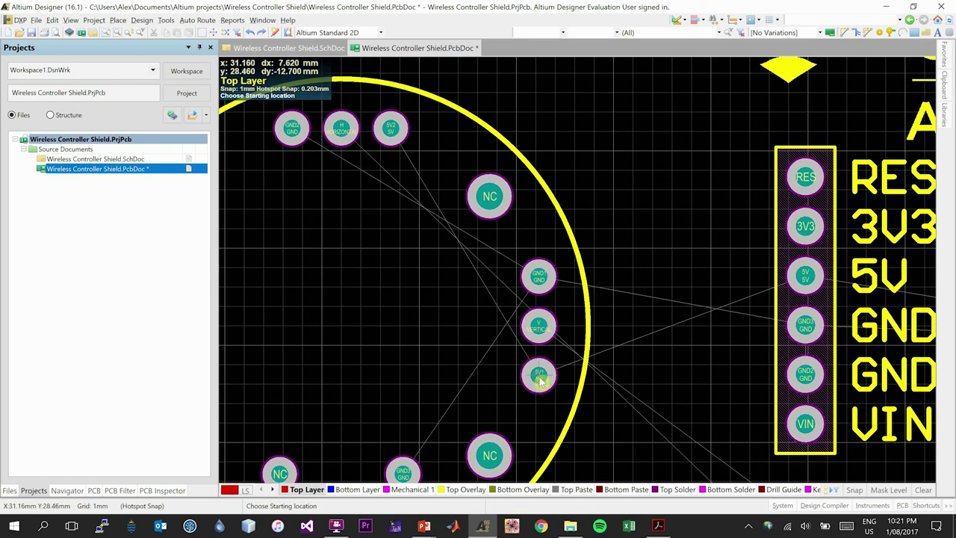
{"action": "left_click", "coordinate": [539, 377]}
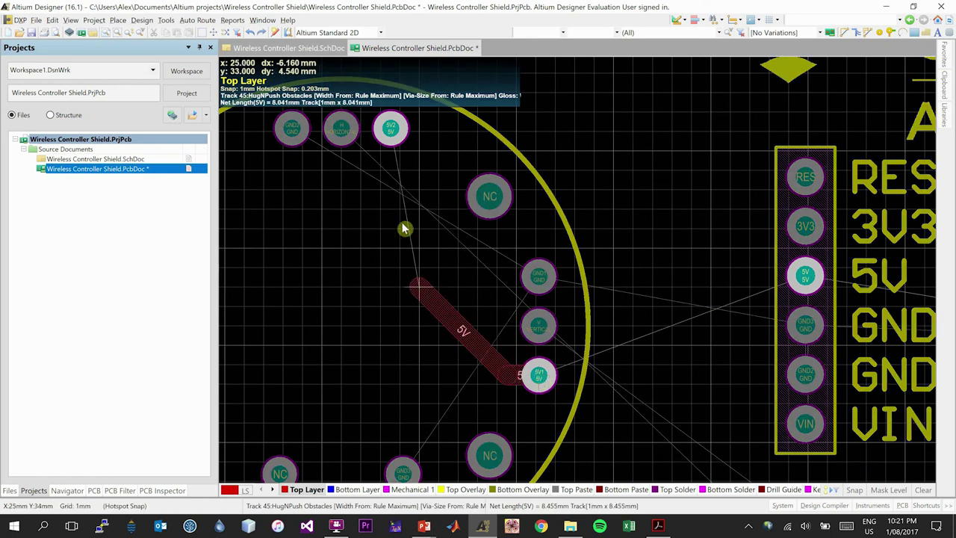
{"action": "left_click", "coordinate": [390, 130]}
Step: Route the HORIZONTAL net on the Top Layer from Arduino pad A1 around the 5V track to the joystick's H pad
{"action": "scroll", "coordinate": [476, 331], "scroll_direction": "down", "scroll_amount": 3}
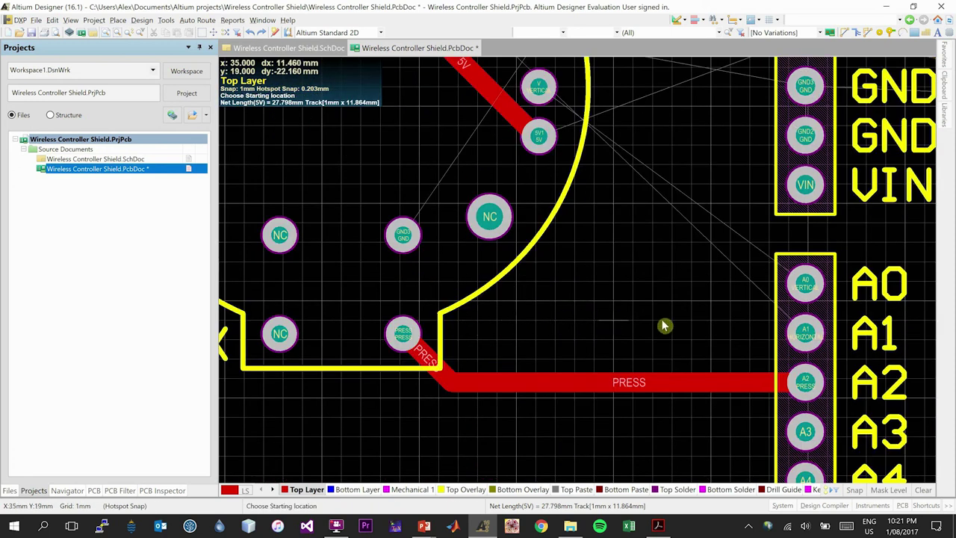
{"action": "left_click", "coordinate": [805, 336]}
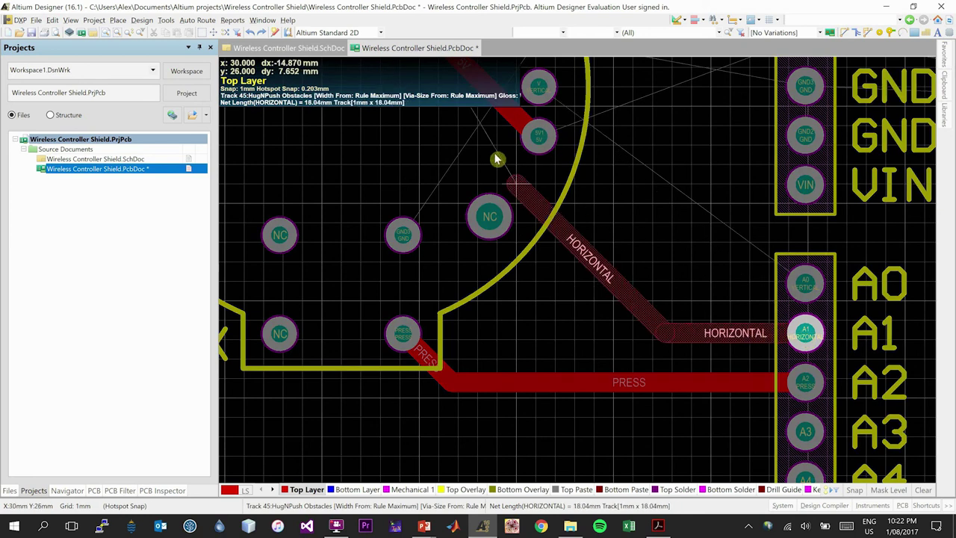
{"action": "scroll", "coordinate": [404, 81], "scroll_direction": "up", "scroll_amount": 1}
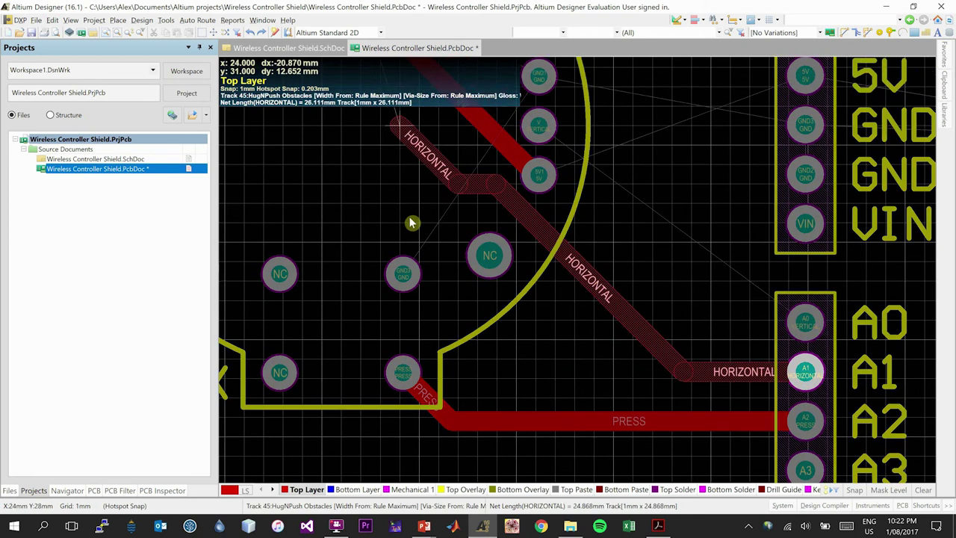
{"action": "scroll", "coordinate": [411, 222], "scroll_direction": "down", "scroll_amount": 5, "text": "ctrl"}
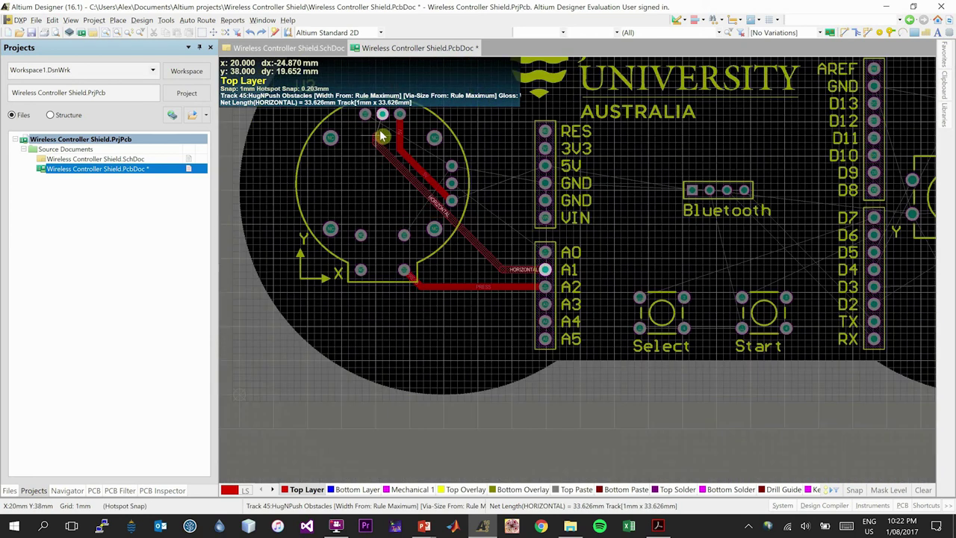
{"action": "left_click", "coordinate": [382, 116]}
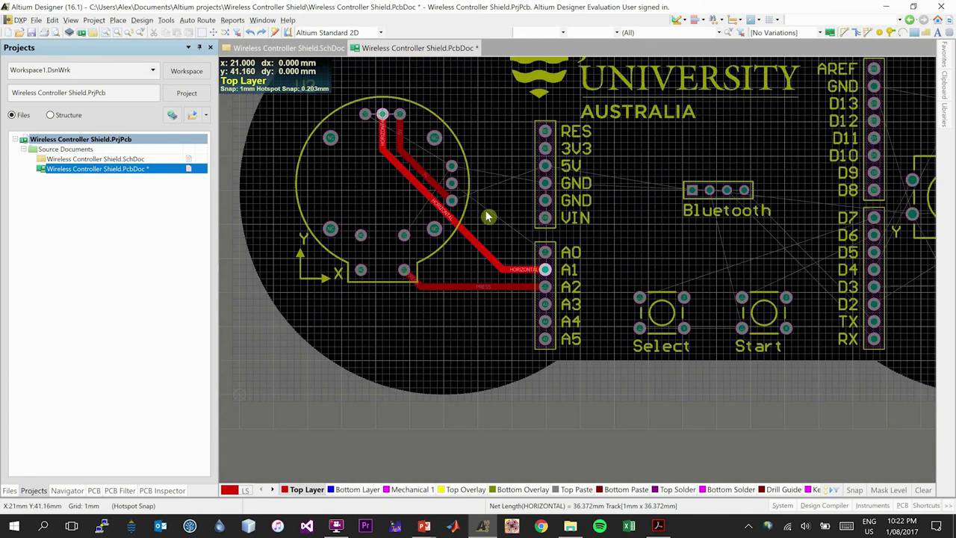
{"action": "scroll", "coordinate": [493, 224], "scroll_direction": "up", "scroll_amount": 2, "text": "ctrl"}
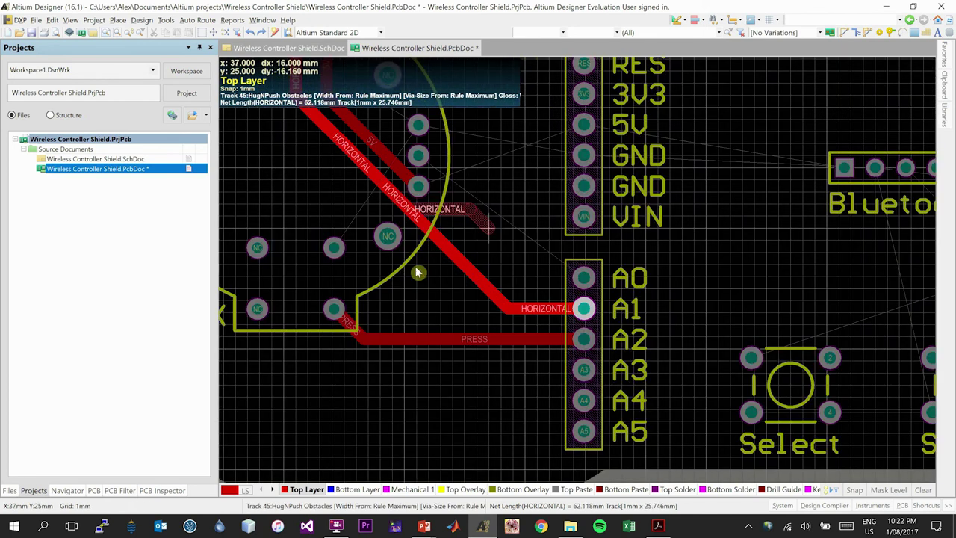
{"action": "scroll", "coordinate": [415, 266], "scroll_direction": "up", "scroll_amount": 2, "text": "ctrl"}
{"action": "scroll", "coordinate": [384, 171], "scroll_direction": "up", "scroll_amount": 1, "text": "ctrl"}
{"action": "scroll", "coordinate": [364, 169], "scroll_direction": "up", "scroll_amount": 1}
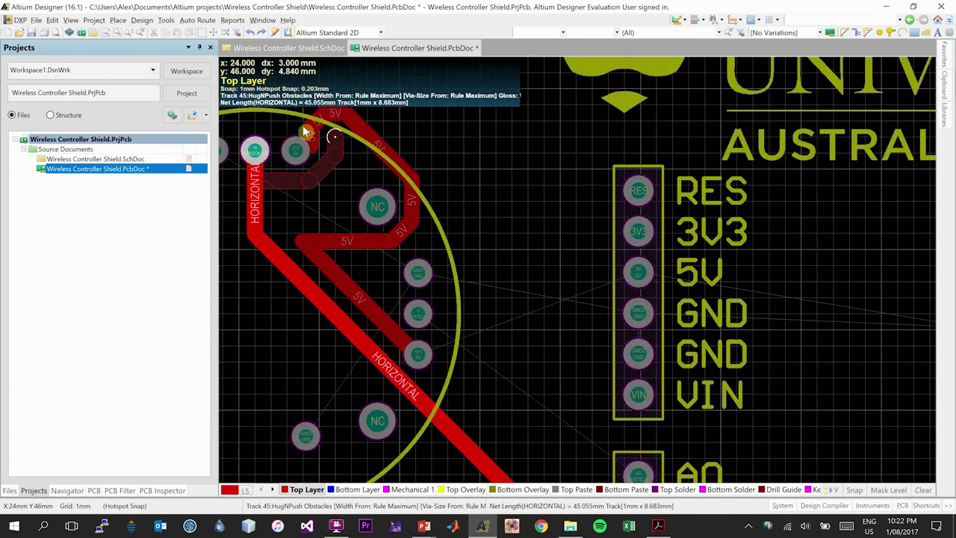
{"action": "right_click", "coordinate": [379, 167]}
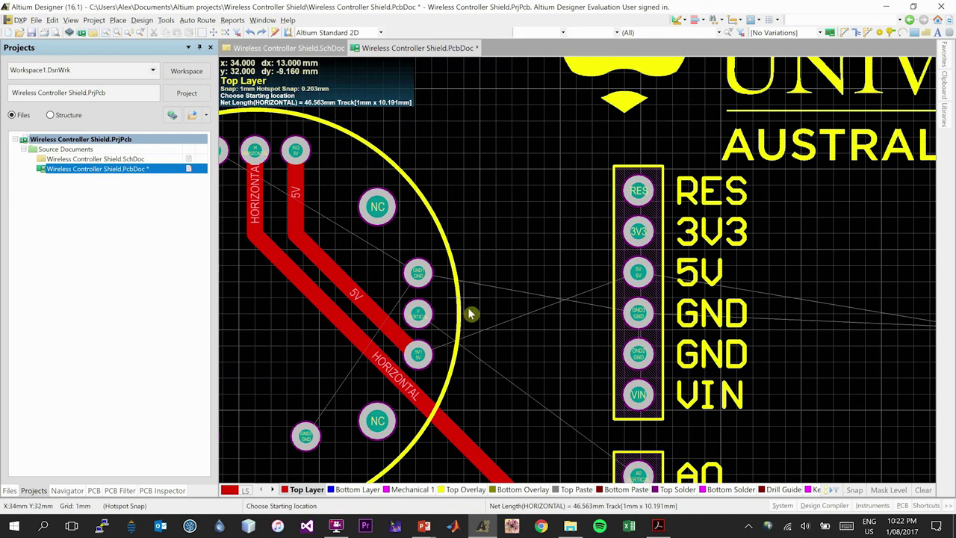
Step: Route the VERTICAL net on the Top Layer from Arduino pad A0 to the joystick's V pad
{"action": "scroll", "coordinate": [428, 334], "scroll_direction": "down", "scroll_amount": 2}
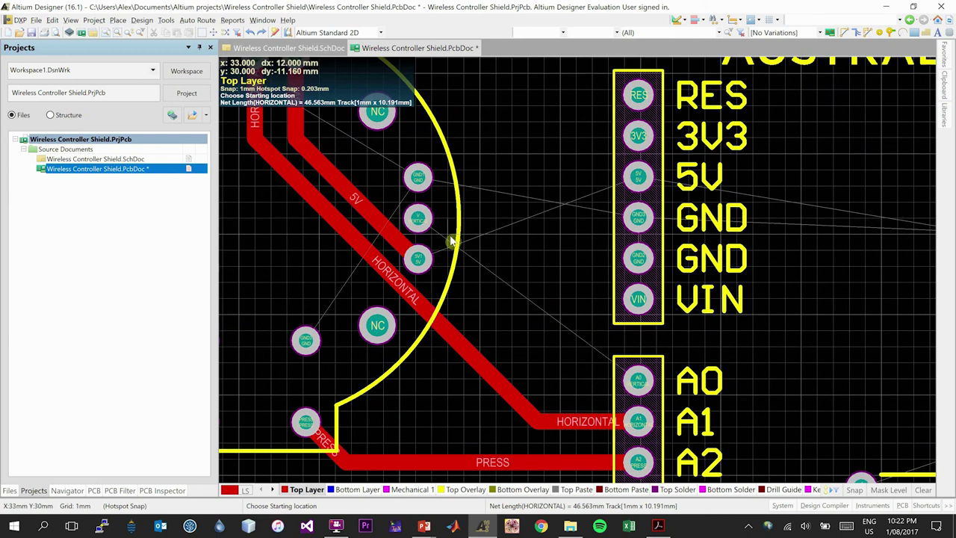
{"action": "left_click", "coordinate": [638, 382]}
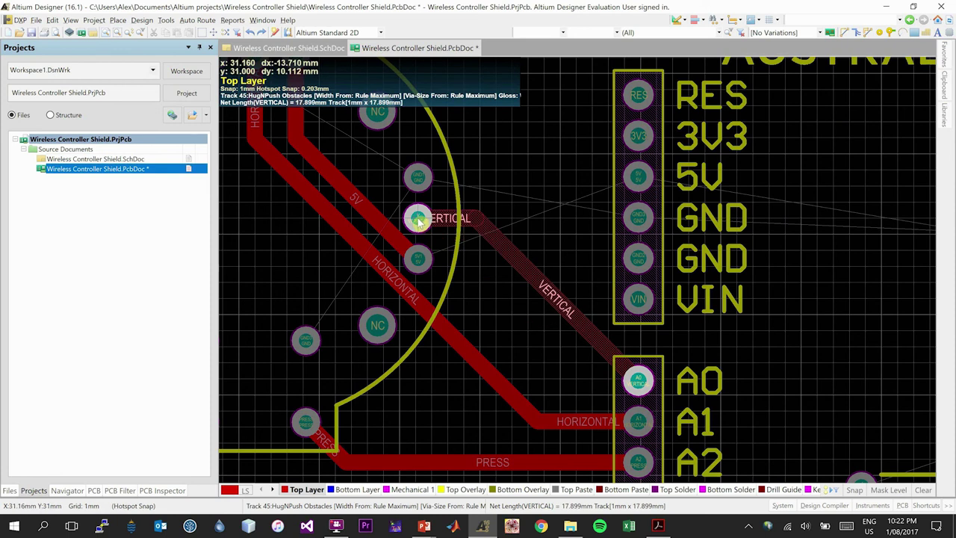
{"action": "left_click", "coordinate": [418, 219]}
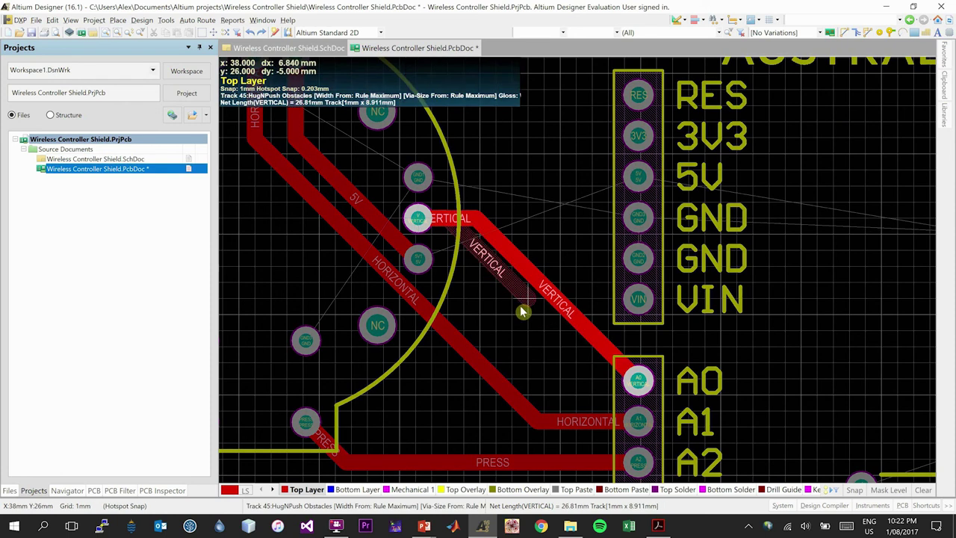
{"action": "scroll", "coordinate": [463, 257], "scroll_direction": "down", "scroll_amount": 2, "text": "ctrl"}
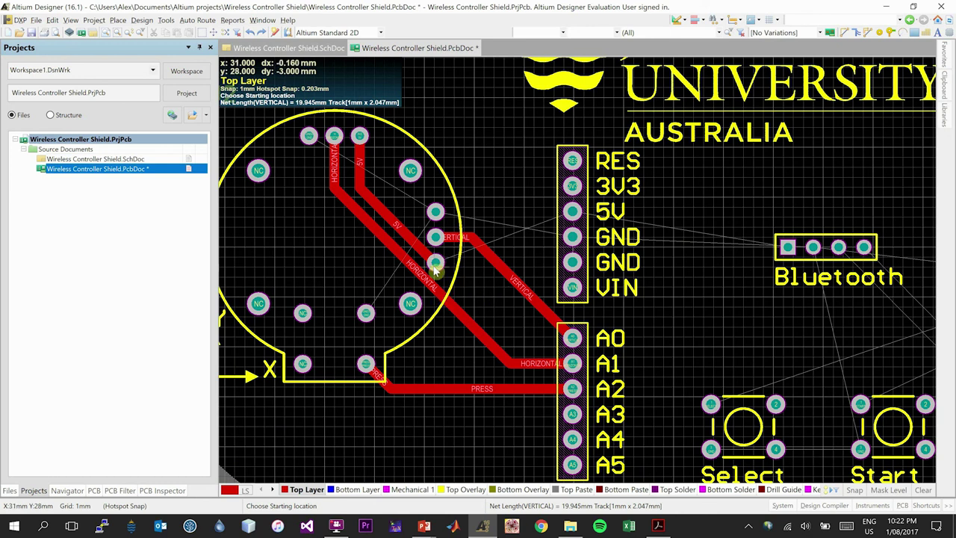
Step: Try to route the 5V net on the Top Layer from the joystick's 5V1 pad towards the Arduino's 5V pad
{"action": "scroll", "coordinate": [440, 265], "scroll_direction": "up", "scroll_amount": 2, "text": "ctrl"}
{"action": "scroll", "coordinate": [442, 271], "scroll_direction": "up", "scroll_amount": 1, "text": "ctrl"}
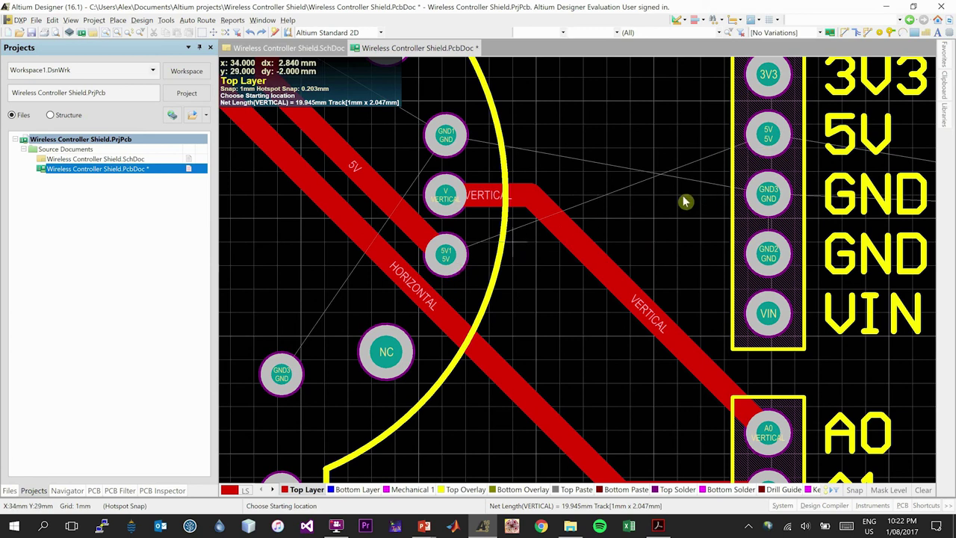
{"action": "left_click", "coordinate": [446, 256]}
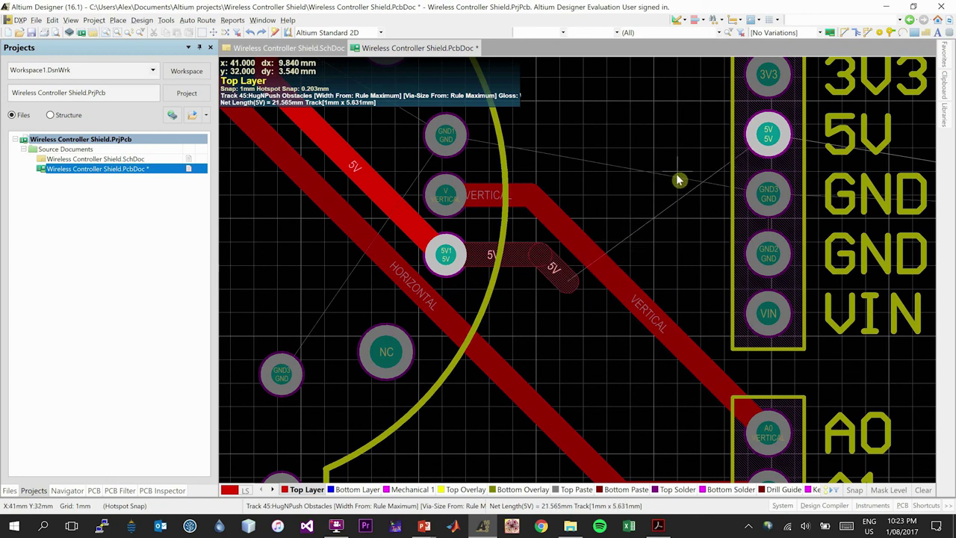
{"action": "key", "text": "Escape"}
{"action": "key", "text": "Escape"}
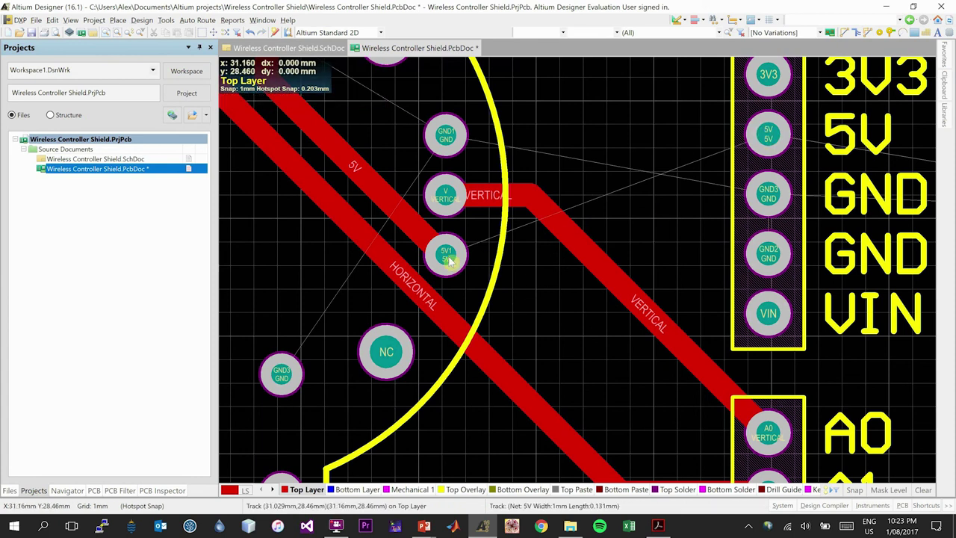
Step: Route the 5V net on the Bottom Layer from the Arduino's 5V pad to the joystick's 5V1 pad
{"action": "left_click", "coordinate": [345, 491]}
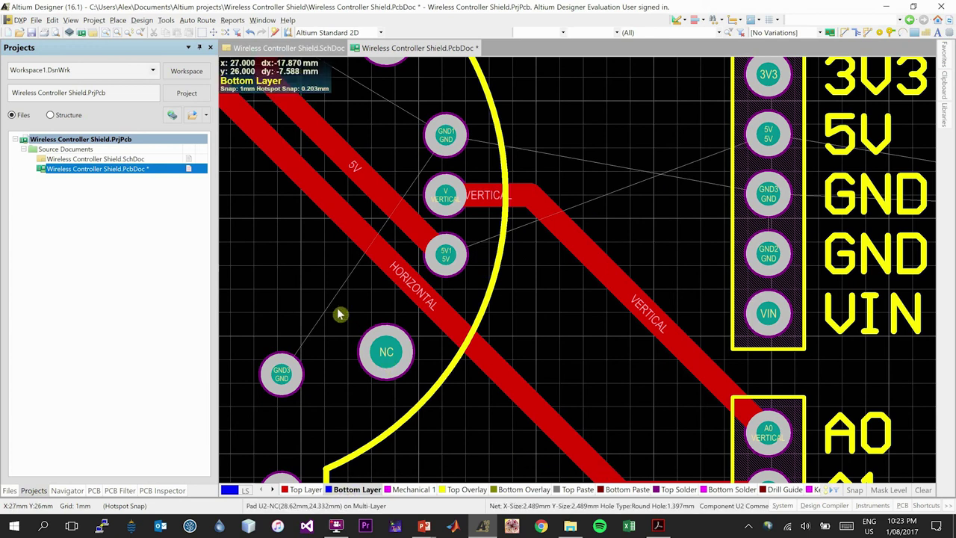
{"action": "left_click", "coordinate": [118, 20]}
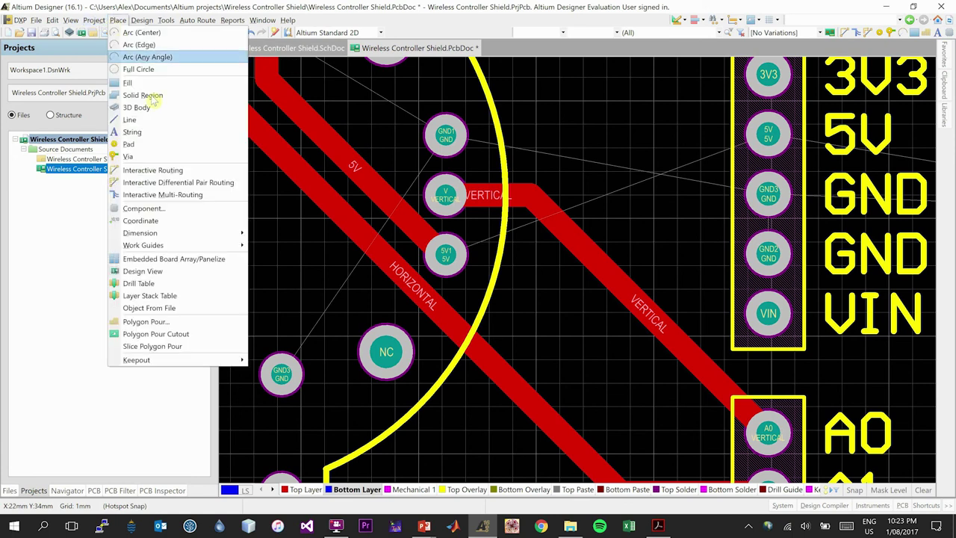
{"action": "left_click", "coordinate": [171, 169]}
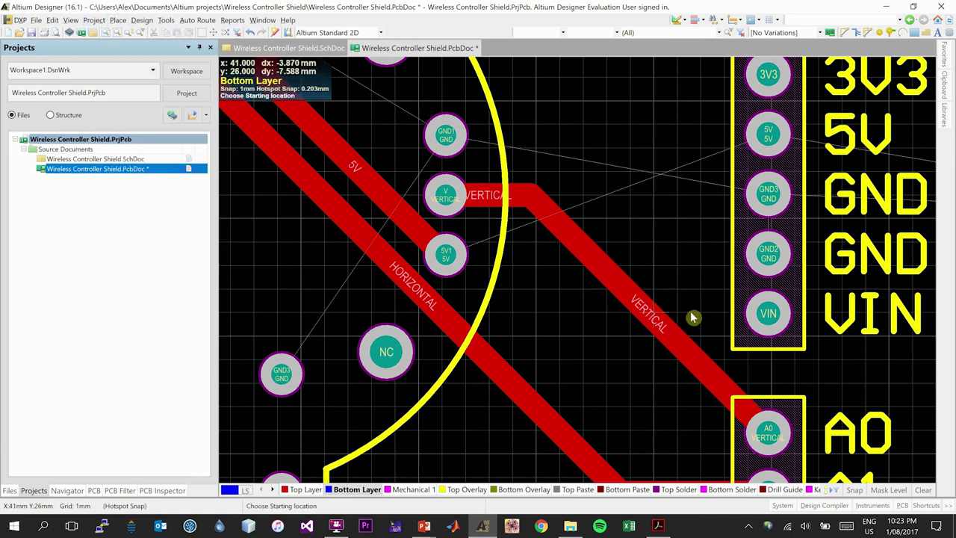
{"action": "left_click", "coordinate": [769, 134]}
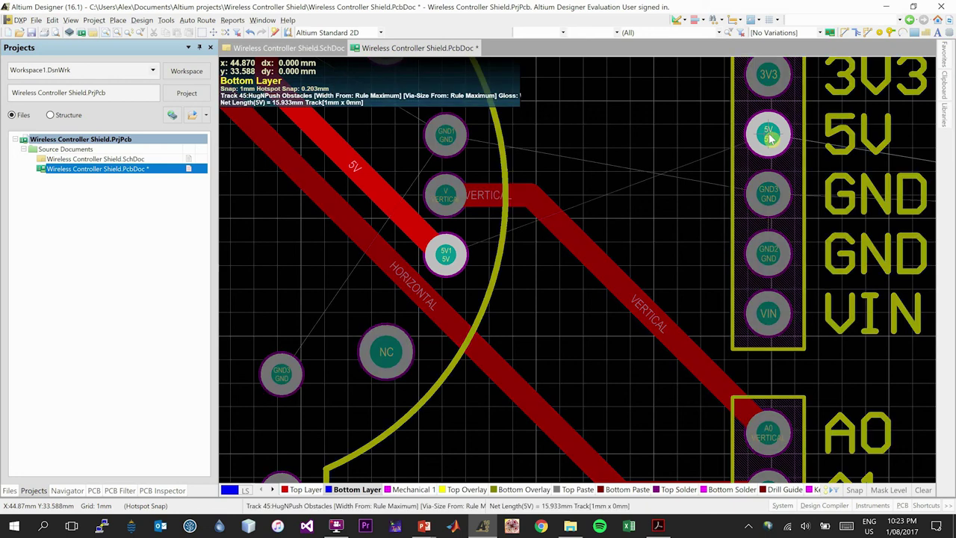
{"action": "left_click", "coordinate": [448, 257]}
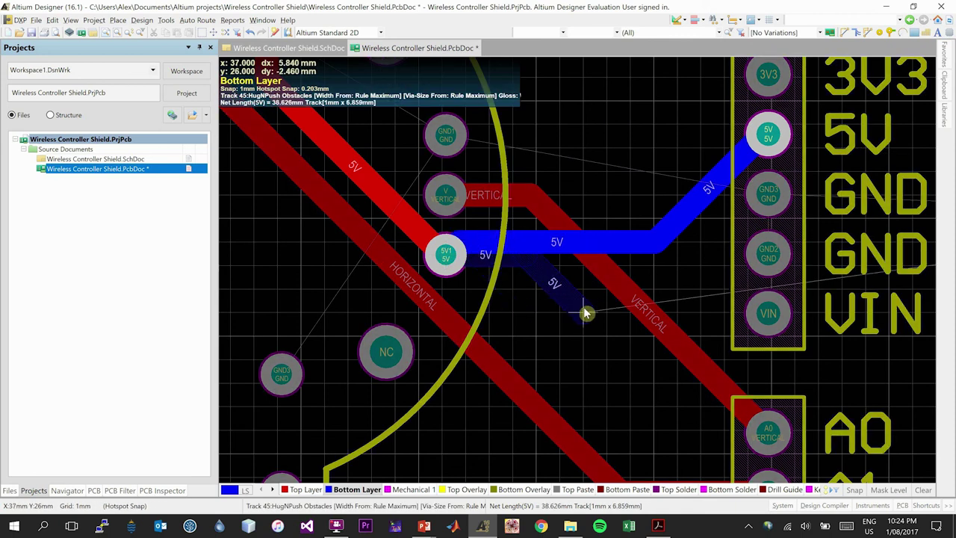
{"action": "right_click", "coordinate": [589, 309]}
Step: Examine the joystick's routed tracks and the remaining unrouted connections around the Bluetooth header and buttons
{"action": "scroll", "coordinate": [590, 309], "scroll_direction": "down", "scroll_amount": 1, "text": "ctrl"}
{"action": "scroll", "coordinate": [588, 309], "scroll_direction": "down", "scroll_amount": 3, "text": "ctrl"}
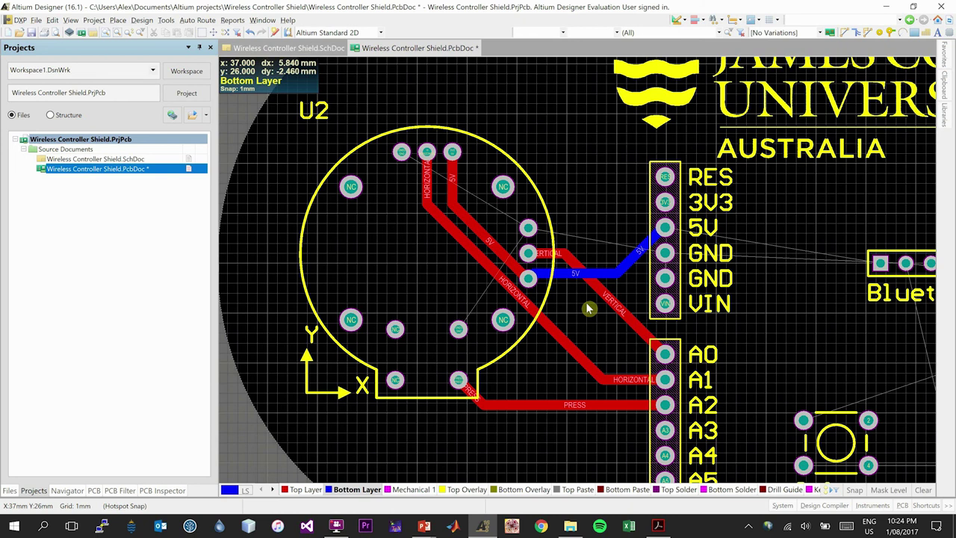
{"action": "scroll", "coordinate": [398, 191], "scroll_direction": "up", "scroll_amount": 4, "text": "ctrl"}
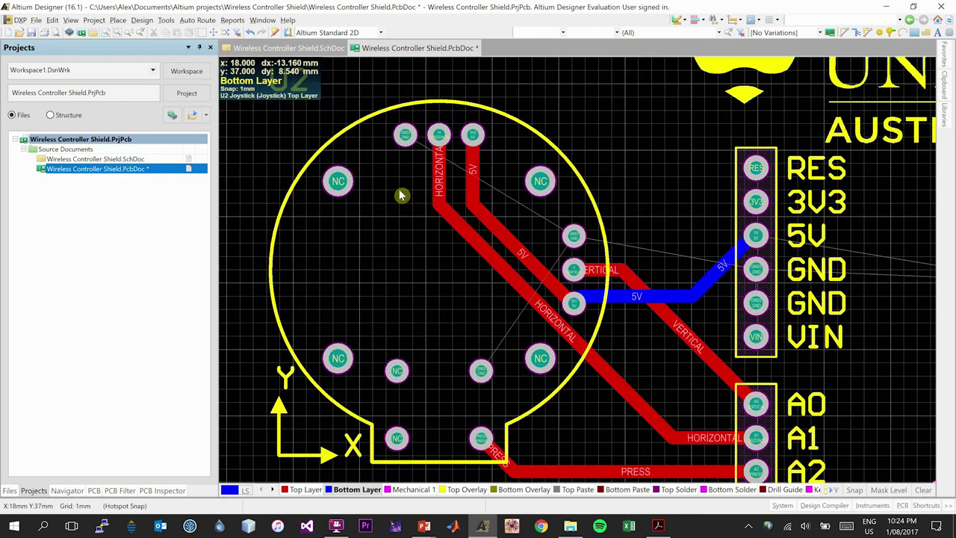
{"action": "scroll", "coordinate": [501, 291], "scroll_direction": "down", "scroll_amount": 3}
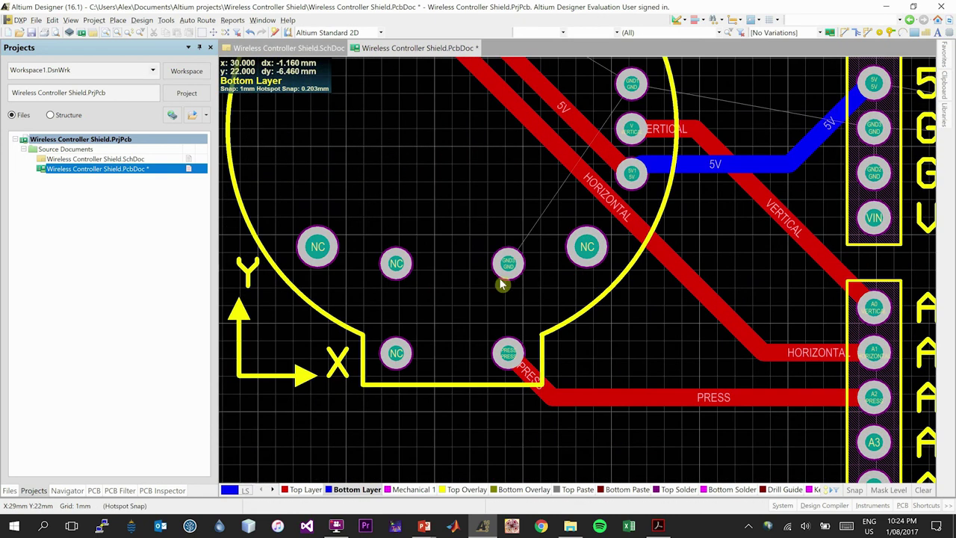
{"action": "scroll", "coordinate": [500, 237], "scroll_direction": "down", "scroll_amount": 2, "text": "ctrl"}
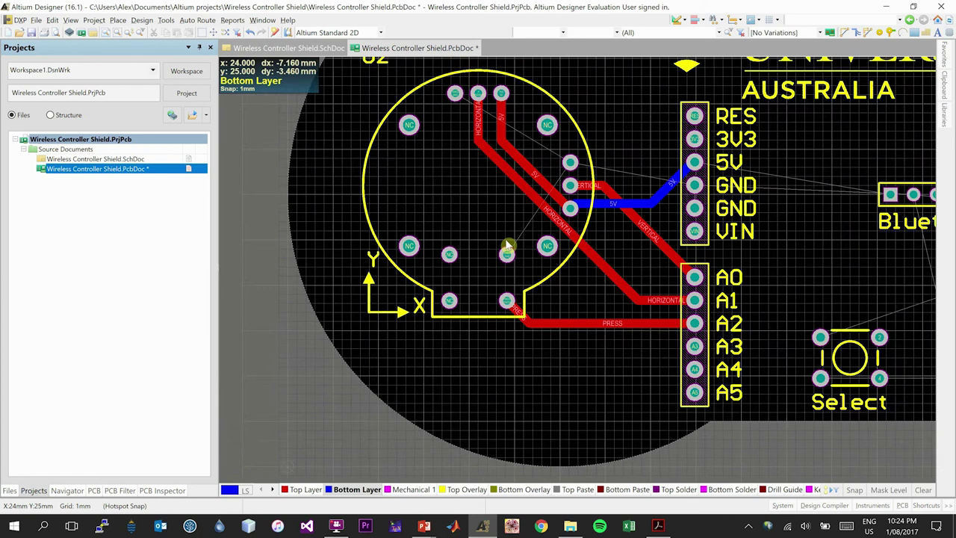
{"action": "scroll", "coordinate": [506, 246], "scroll_direction": "down", "scroll_amount": 3, "text": "ctrl"}
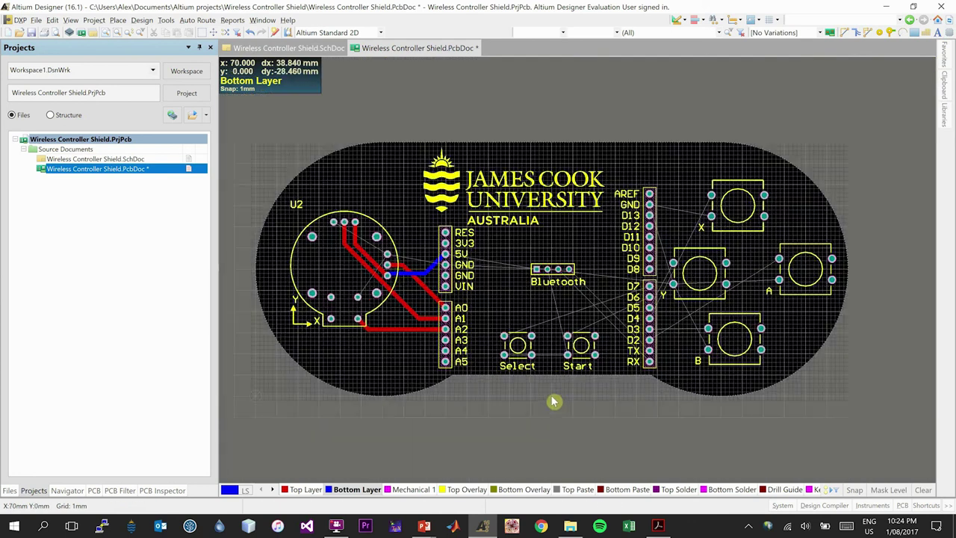
{"action": "scroll", "coordinate": [551, 394], "scroll_direction": "up", "scroll_amount": 3, "text": "ctrl"}
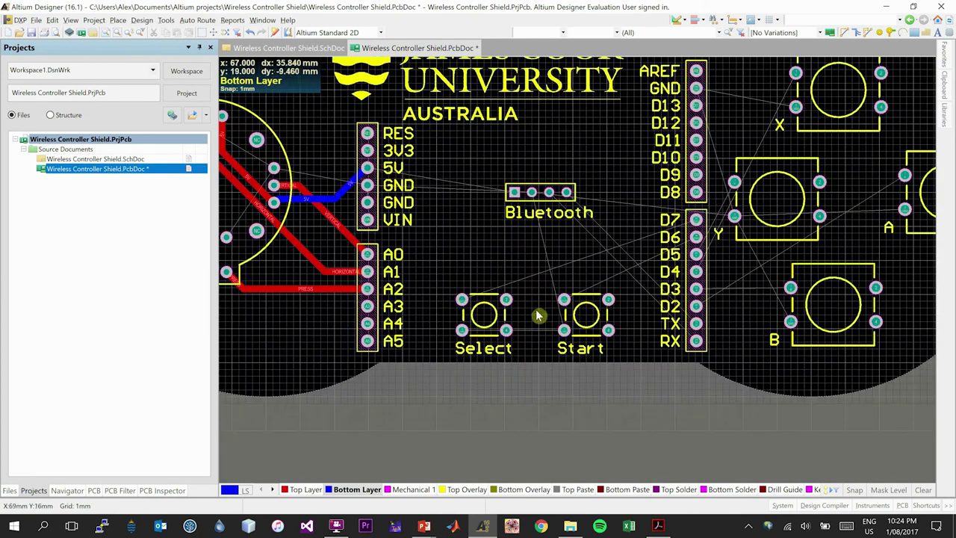
{"action": "scroll", "coordinate": [535, 310], "scroll_direction": "up", "scroll_amount": 3, "text": "ctrl"}
{"action": "scroll", "coordinate": [493, 313], "scroll_direction": "up", "scroll_amount": 2}
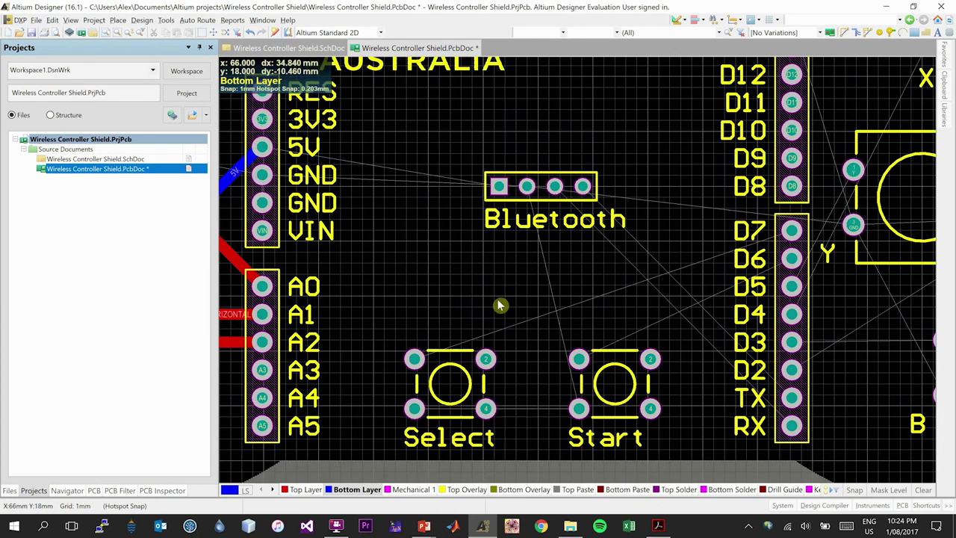
Step: Route the 5V net on the Top Layer from the Arduino's 5V pad to pad 1 of the Bluetooth header
{"action": "key", "text": "shift+h"}
{"action": "left_click", "coordinate": [300, 490]}
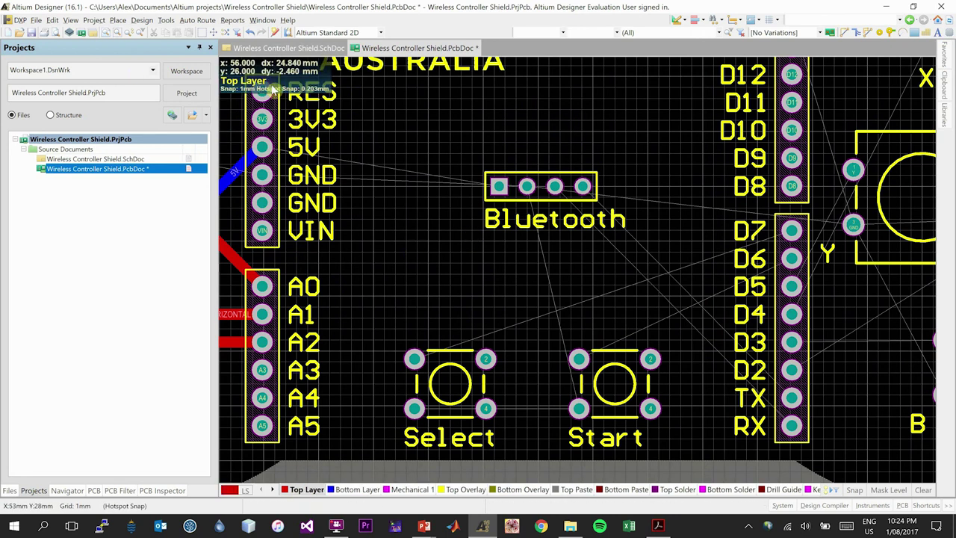
{"action": "left_click", "coordinate": [118, 20]}
{"action": "left_click", "coordinate": [149, 169]}
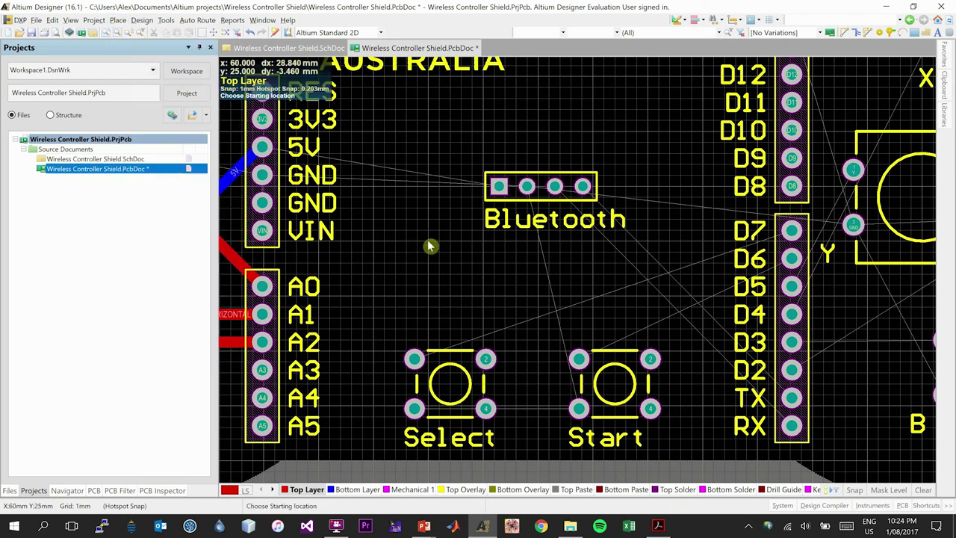
{"action": "scroll", "coordinate": [430, 245], "scroll_direction": "up", "scroll_amount": 2}
{"action": "scroll", "coordinate": [430, 245], "scroll_direction": "down", "scroll_amount": 1}
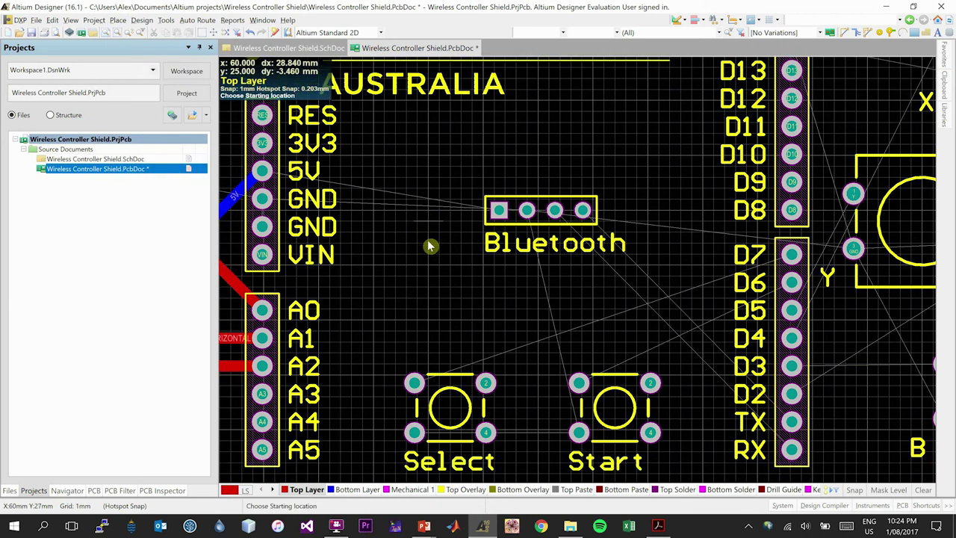
{"action": "left_click", "coordinate": [263, 174]}
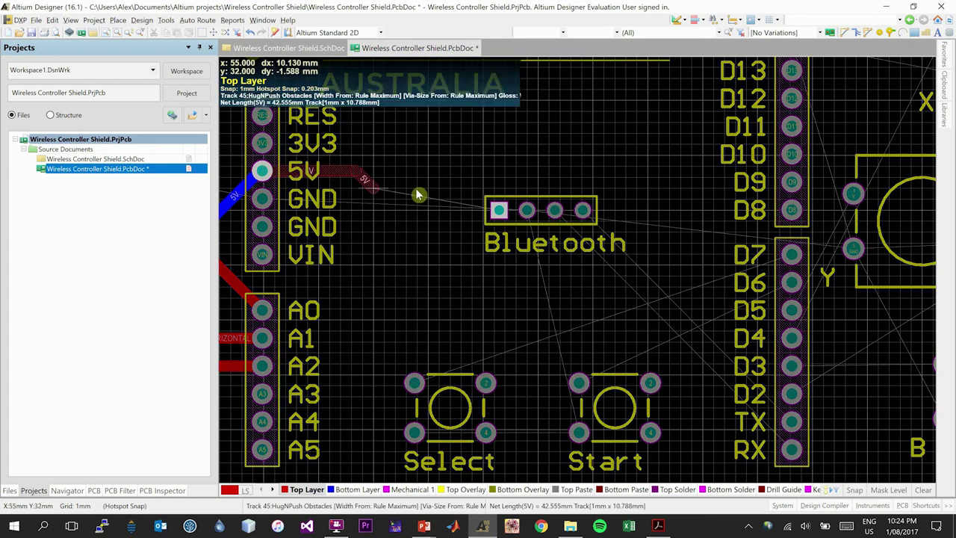
{"action": "left_click", "coordinate": [500, 212]}
{"action": "scroll", "coordinate": [551, 285], "scroll_direction": "down", "scroll_amount": 2}
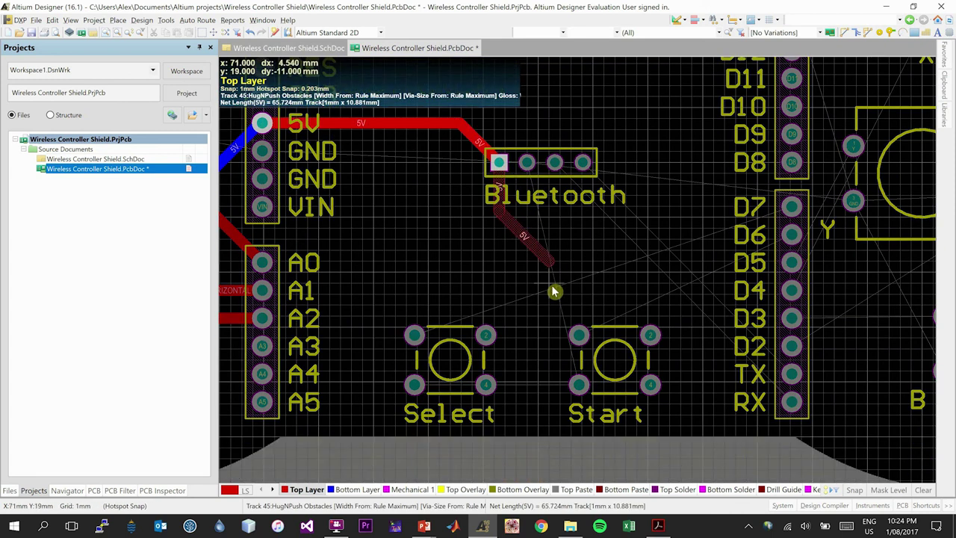
{"action": "key", "text": "Escape"}
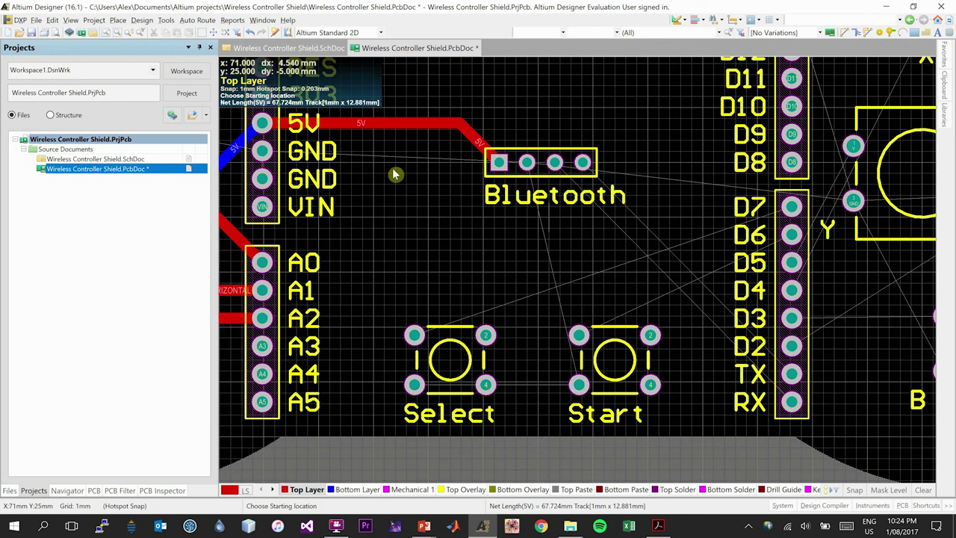
Step: Route START from the Start button's pad 1 to Arduino pad D6 and SELECT from D7 to the Select button's pad 1 on the Top Layer
{"action": "left_click", "coordinate": [580, 336]}
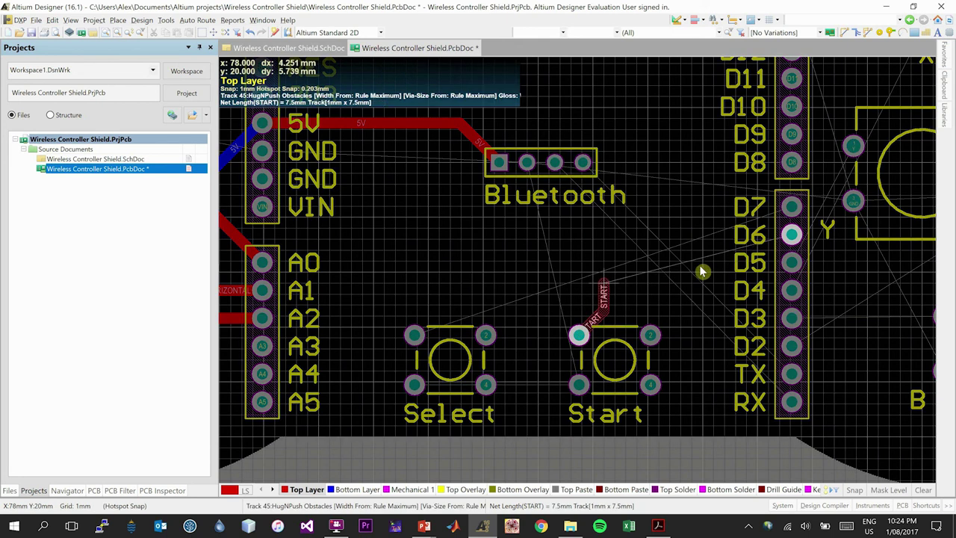
{"action": "left_click", "coordinate": [791, 236]}
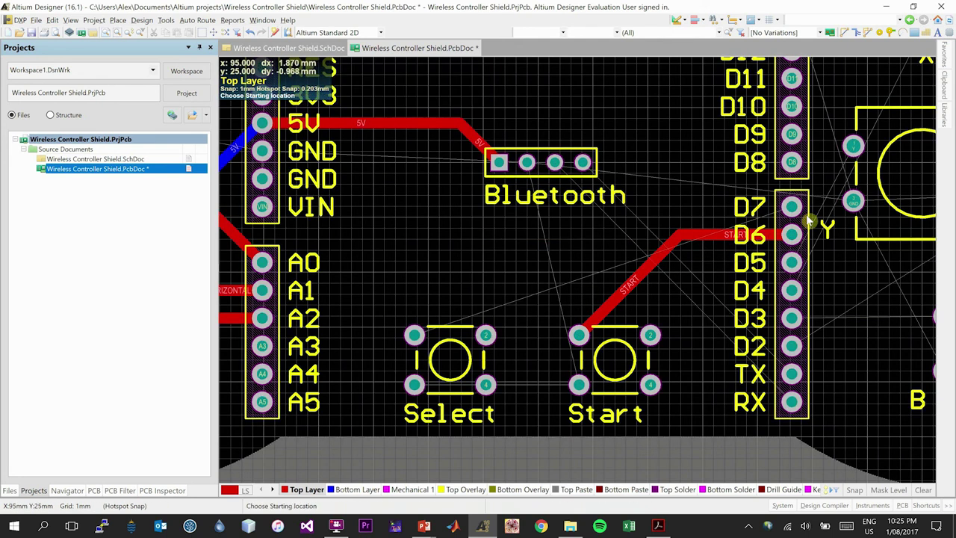
{"action": "left_click", "coordinate": [794, 210]}
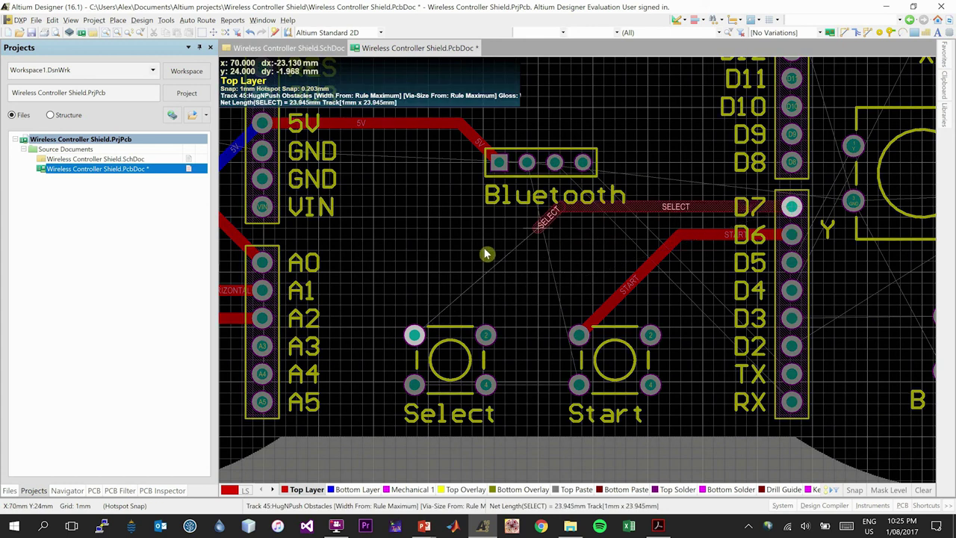
{"action": "left_click", "coordinate": [414, 338]}
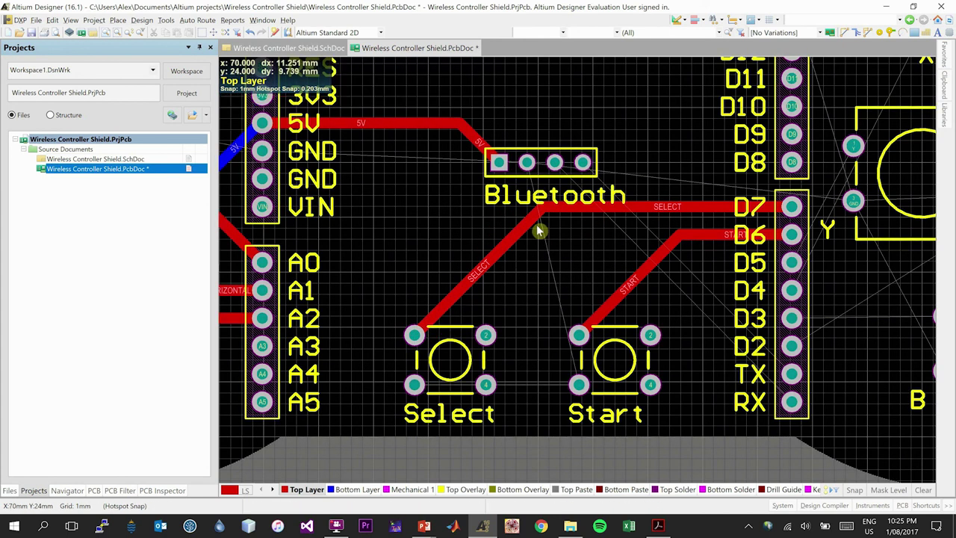
Step: Examine the START and SELECT tracks and the unrouted connections between the Bluetooth header and the Arduino's RX and TX pads
{"action": "scroll", "coordinate": [579, 239], "scroll_direction": "up", "scroll_amount": 1, "text": "ctrl"}
{"action": "scroll", "coordinate": [407, 306], "scroll_direction": "up", "scroll_amount": 1, "text": "ctrl"}
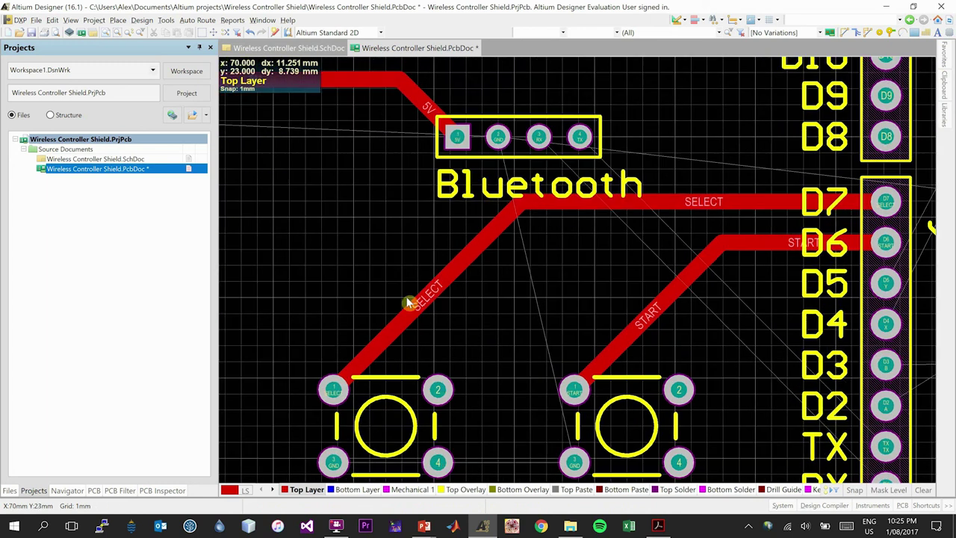
{"action": "scroll", "coordinate": [418, 308], "scroll_direction": "down", "scroll_amount": 1}
{"action": "scroll", "coordinate": [418, 305], "scroll_direction": "down", "scroll_amount": 2}
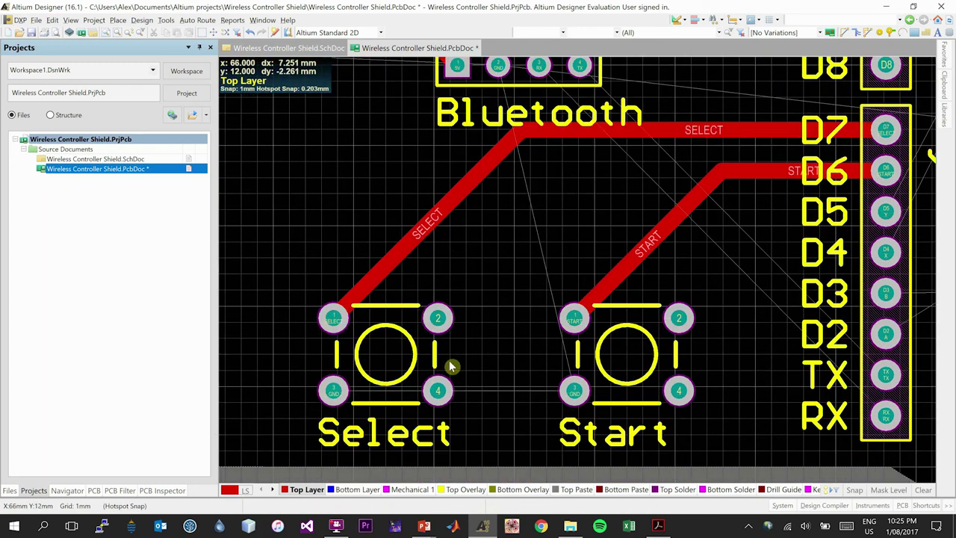
{"action": "scroll", "coordinate": [516, 351], "scroll_direction": "up", "scroll_amount": 1}
{"action": "scroll", "coordinate": [570, 341], "scroll_direction": "up", "scroll_amount": 2}
{"action": "scroll", "coordinate": [570, 341], "scroll_direction": "down", "scroll_amount": 2}
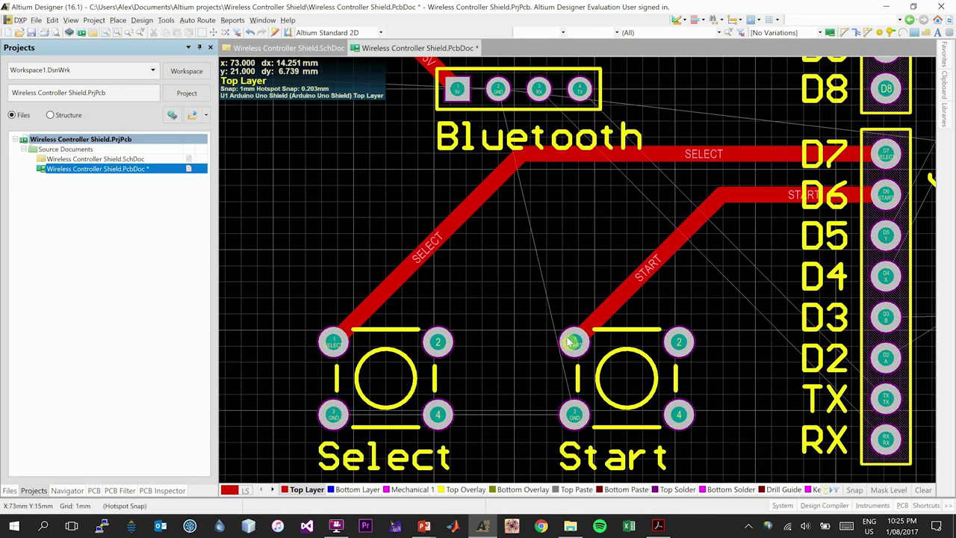
{"action": "scroll", "coordinate": [538, 171], "scroll_direction": "up", "scroll_amount": 2}
{"action": "scroll", "coordinate": [542, 144], "scroll_direction": "down", "scroll_amount": 2}
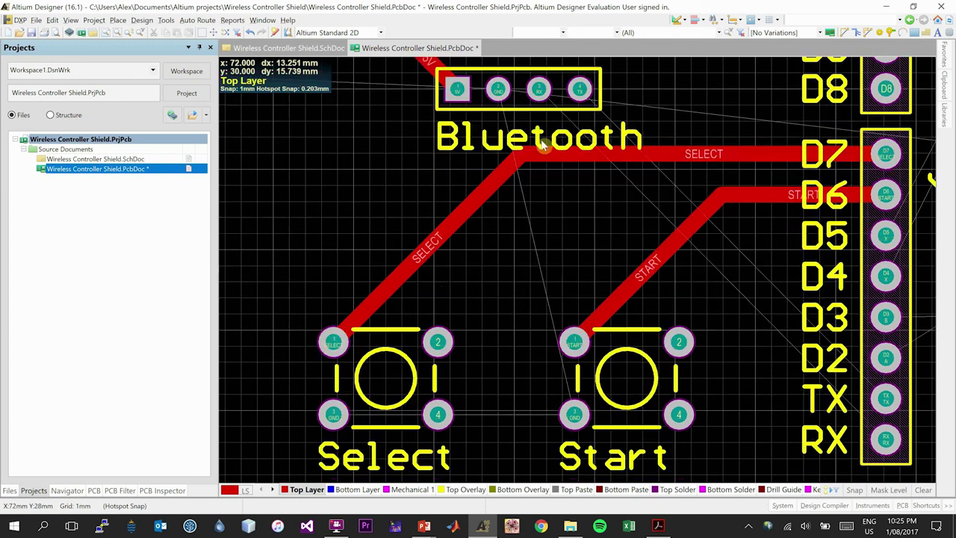
{"action": "scroll", "coordinate": [542, 144], "scroll_direction": "down", "scroll_amount": 1}
{"action": "scroll", "coordinate": [553, 158], "scroll_direction": "up", "scroll_amount": 2}
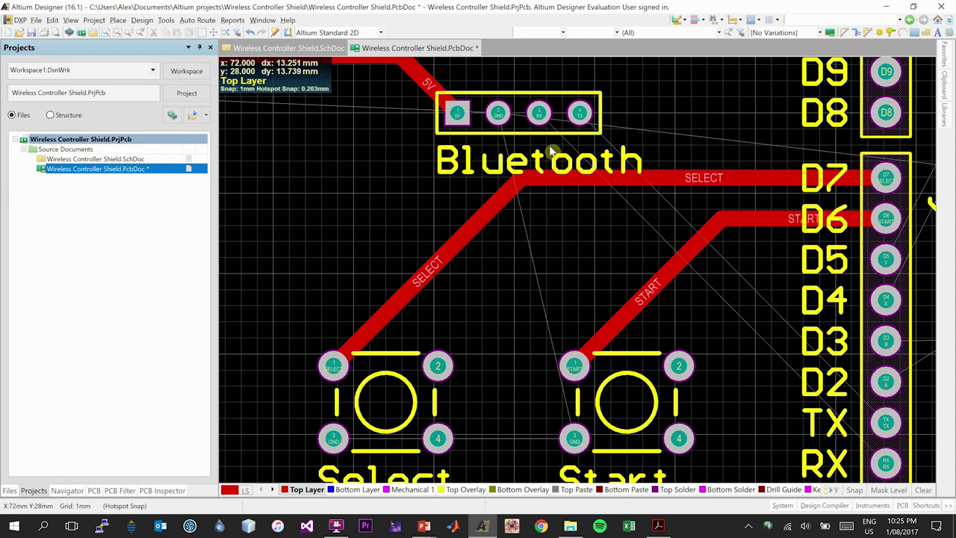
Step: Route the RX net on the Bottom Layer from the Arduino's RX pad to the Bluetooth header's RX pad
{"action": "left_click", "coordinate": [361, 490]}
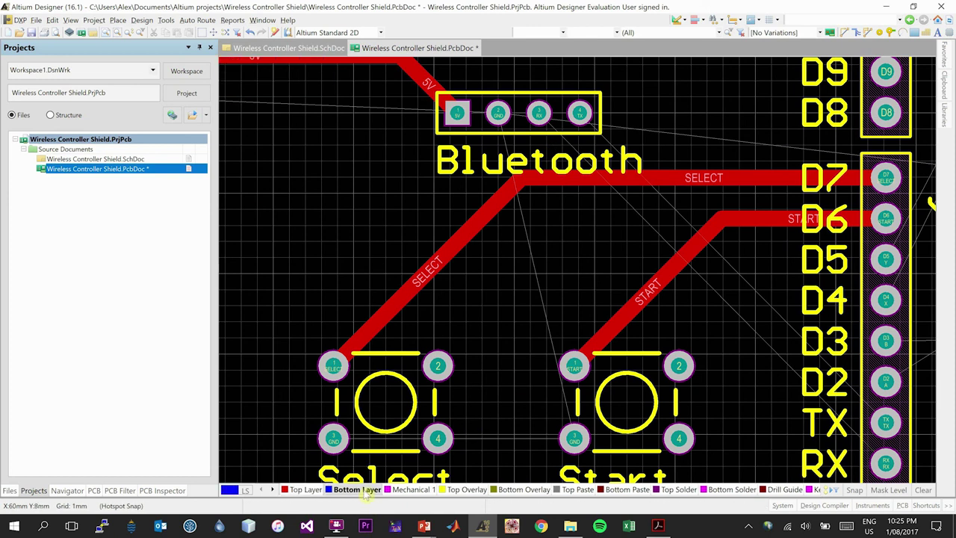
{"action": "left_click", "coordinate": [117, 20]}
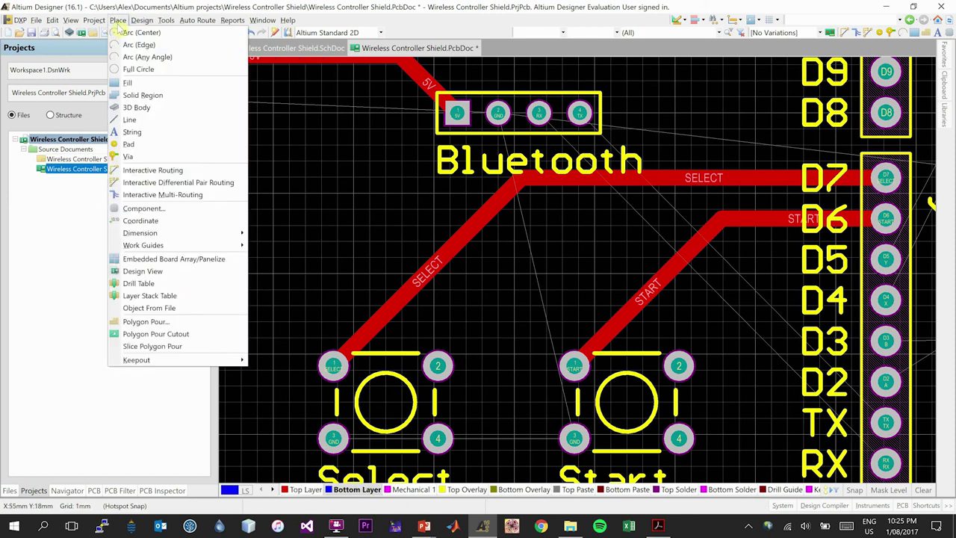
{"action": "left_click", "coordinate": [193, 170]}
{"action": "scroll", "coordinate": [609, 244], "scroll_direction": "down", "scroll_amount": 2}
{"action": "scroll", "coordinate": [620, 254], "scroll_direction": "up", "scroll_amount": 2}
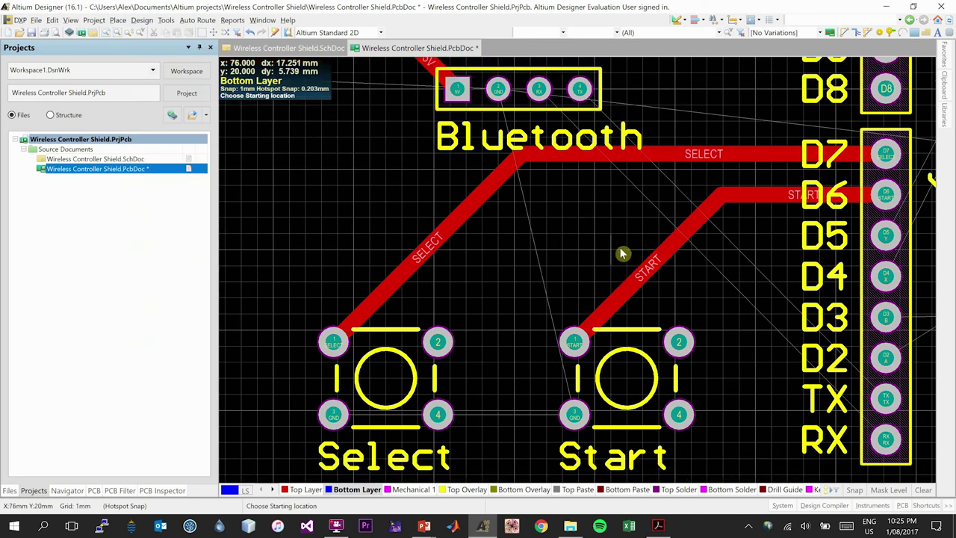
{"action": "scroll", "coordinate": [867, 329], "scroll_direction": "down", "scroll_amount": 1}
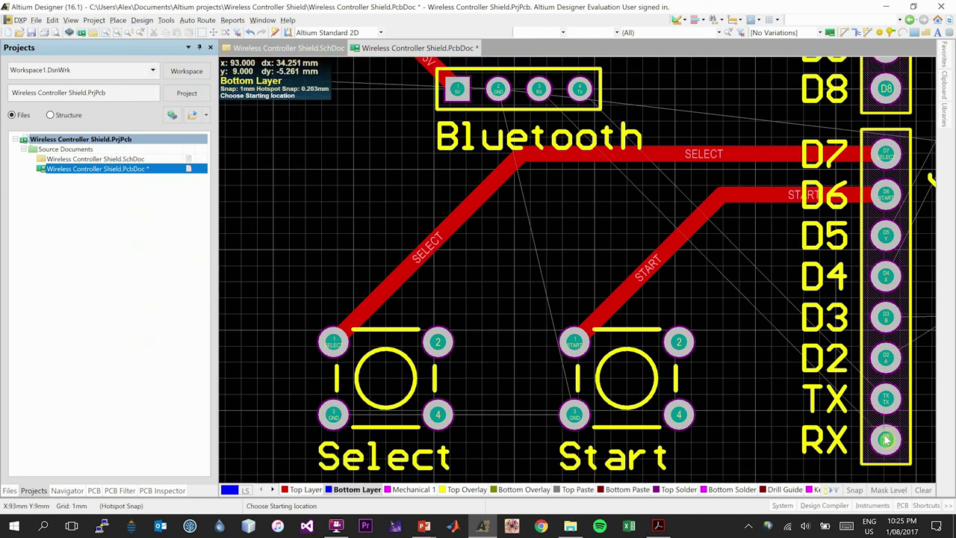
{"action": "left_click", "coordinate": [885, 441]}
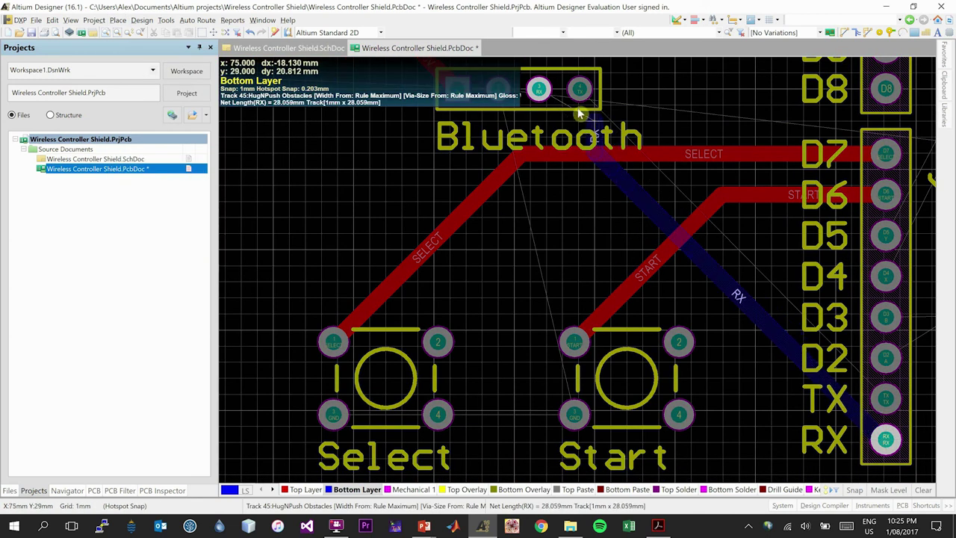
{"action": "left_click", "coordinate": [538, 90]}
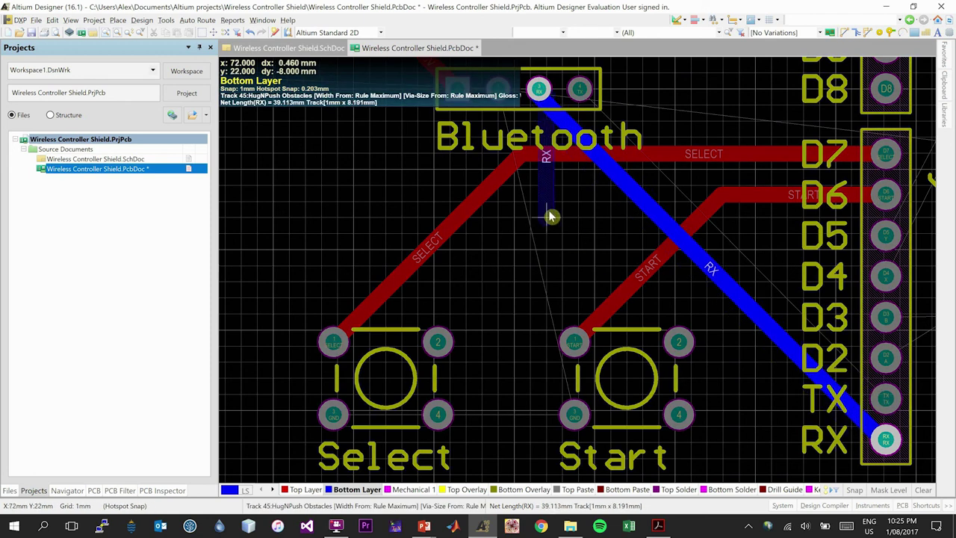
{"action": "key", "text": "Escape"}
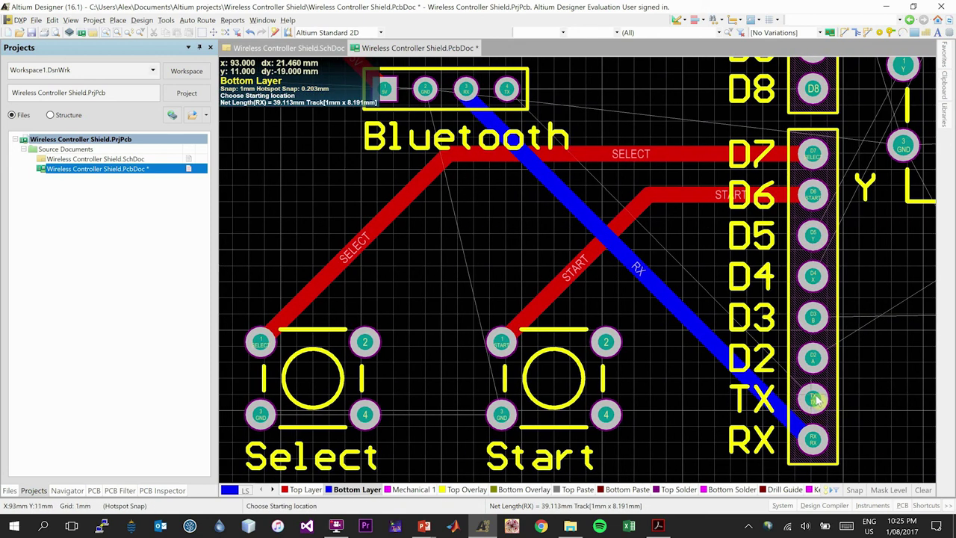
Step: Route the TX net on the Bottom Layer from the Arduino's TX pad to the Bluetooth header's TX pad
{"action": "left_click", "coordinate": [814, 400]}
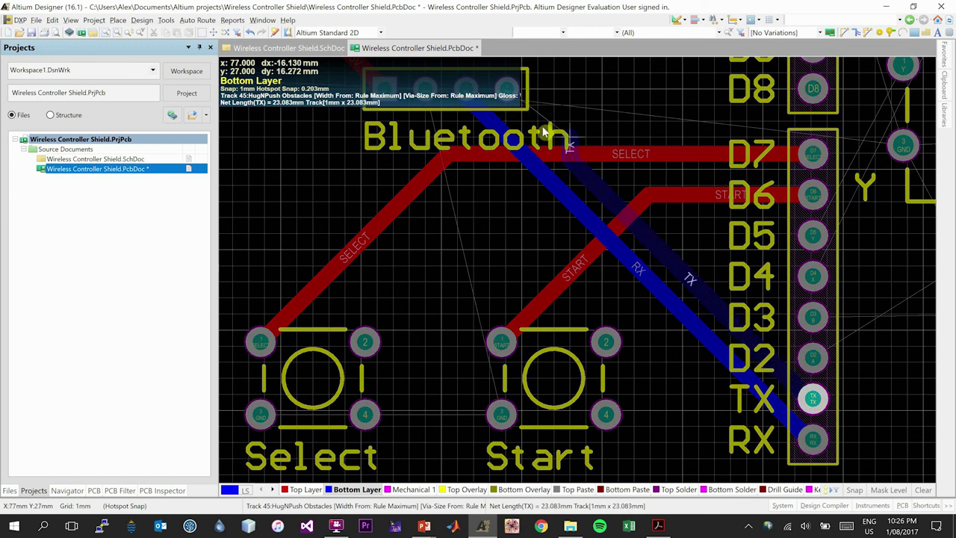
{"action": "left_click", "coordinate": [507, 94]}
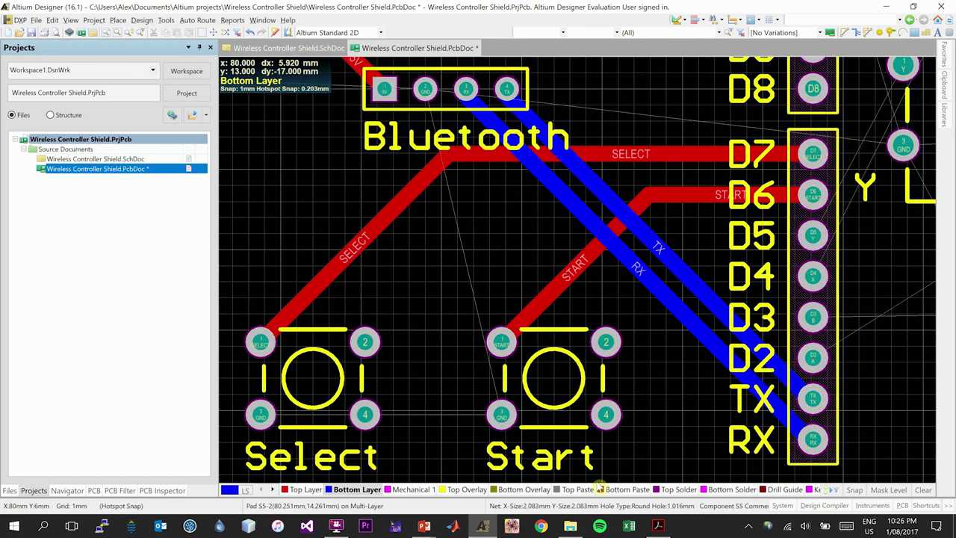
{"action": "scroll", "coordinate": [566, 442], "scroll_direction": "down", "scroll_amount": 1, "text": "ctrl"}
{"action": "scroll", "coordinate": [600, 484], "scroll_direction": "down", "scroll_amount": 5, "text": "ctrl"}
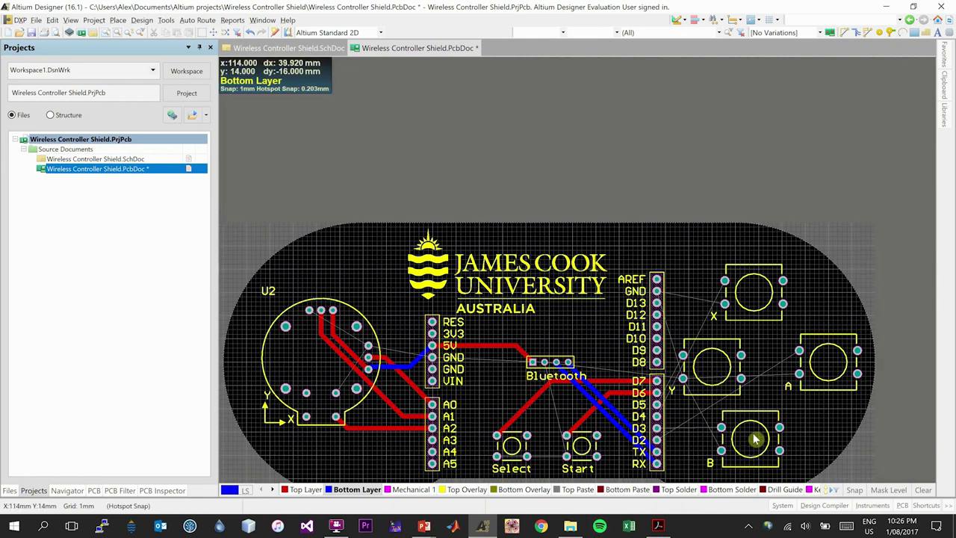
Step: Reposition buttons A, X and B so that A is level with Y, and X and B are vertically aligned midway between them
{"action": "scroll", "coordinate": [863, 448], "scroll_direction": "up", "scroll_amount": 4, "text": "ctrl"}
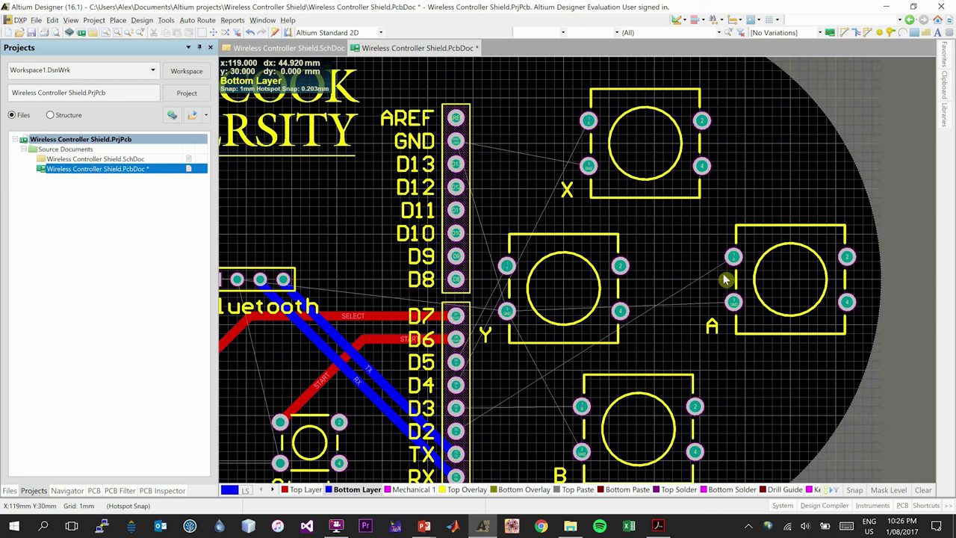
{"action": "left_click_drag", "start_coordinate": [779, 276], "coordinate": [773, 287]}
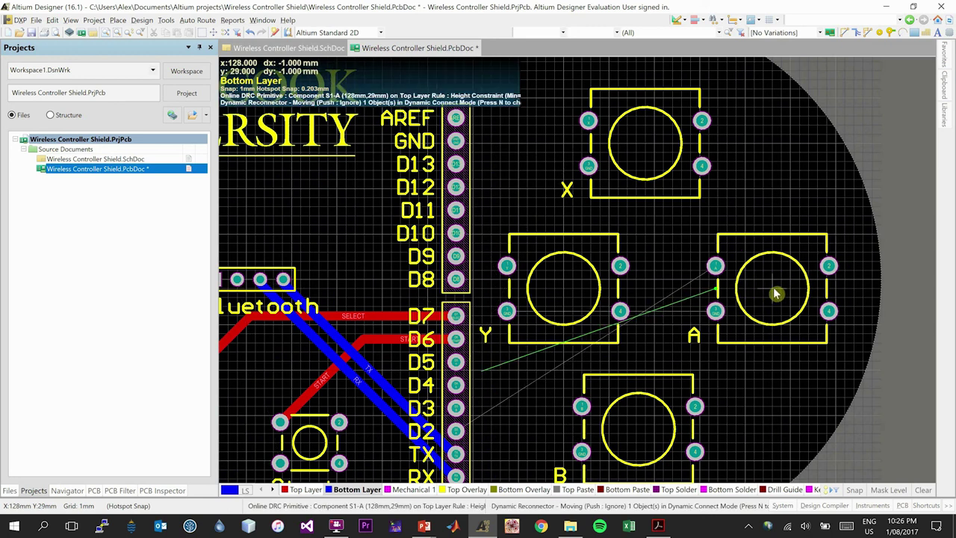
{"action": "left_click_drag", "start_coordinate": [665, 166], "coordinate": [667, 140]}
{"action": "left_click_drag", "start_coordinate": [667, 429], "coordinate": [668, 422]}
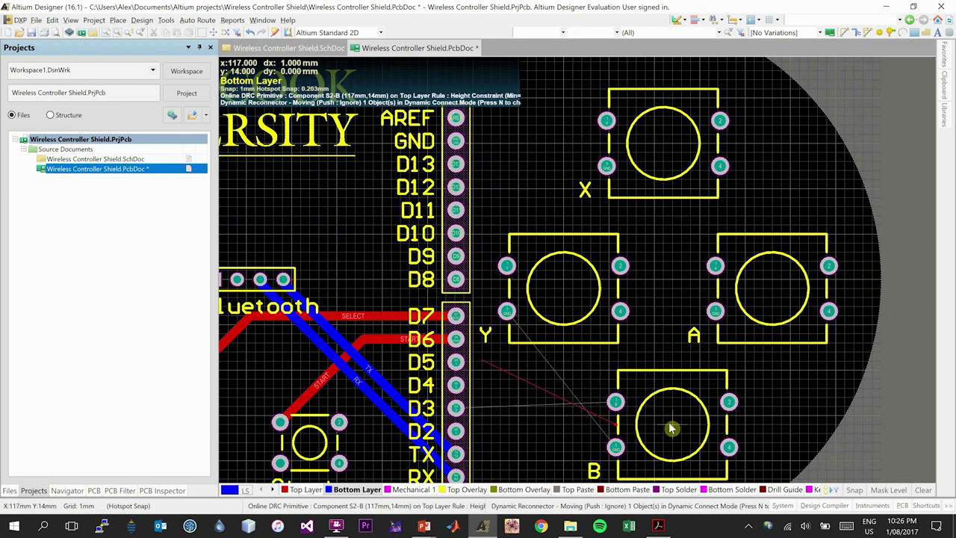
{"action": "scroll", "coordinate": [675, 394], "scroll_direction": "down", "scroll_amount": 3}
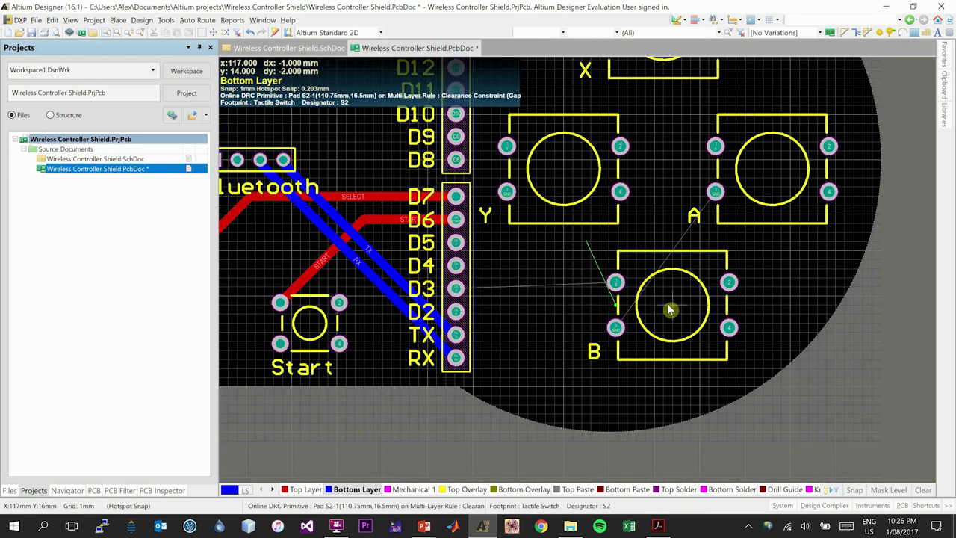
{"action": "left_click_drag", "start_coordinate": [668, 306], "coordinate": [668, 306]}
{"action": "scroll", "coordinate": [669, 308], "scroll_direction": "up", "scroll_amount": 1}
{"action": "scroll", "coordinate": [668, 308], "scroll_direction": "up", "scroll_amount": 2}
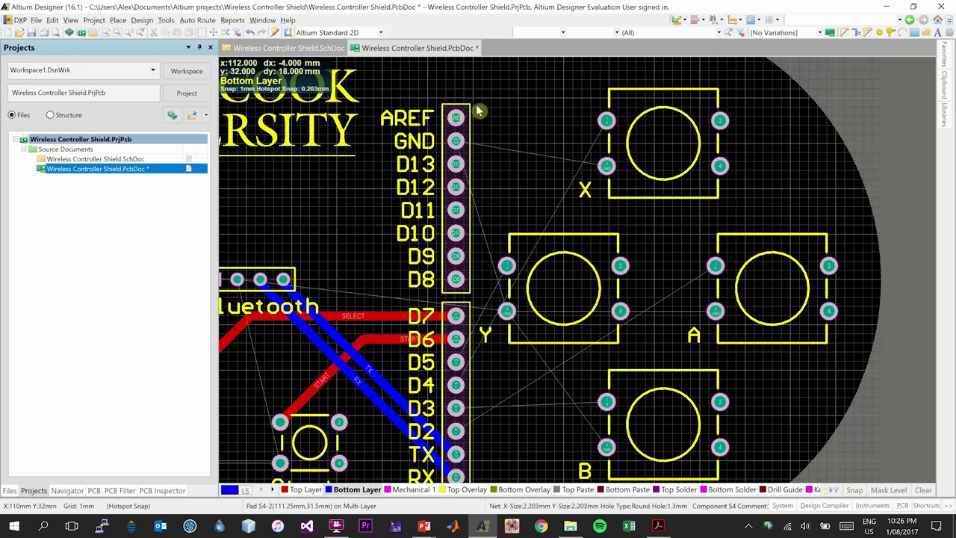
Step: Route the B net on the Top Layer from Arduino pad D3 to pad 1 of button B
{"action": "scroll", "coordinate": [337, 108], "scroll_direction": "down", "scroll_amount": 2}
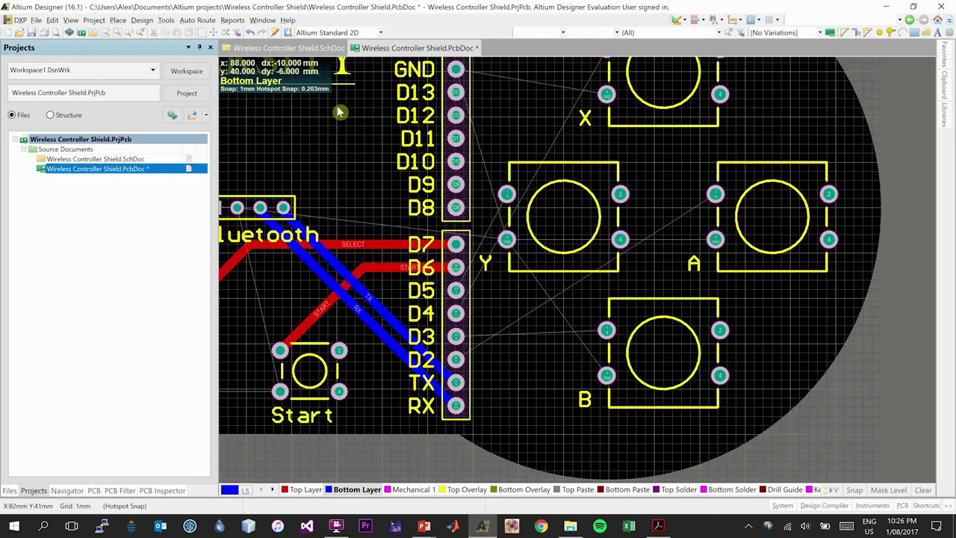
{"action": "left_click", "coordinate": [307, 490]}
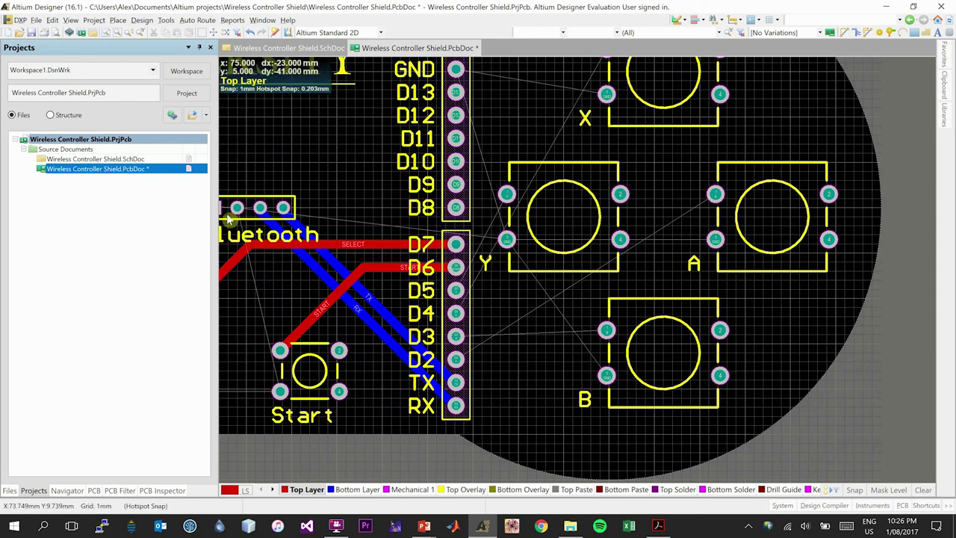
{"action": "left_click", "coordinate": [119, 19]}
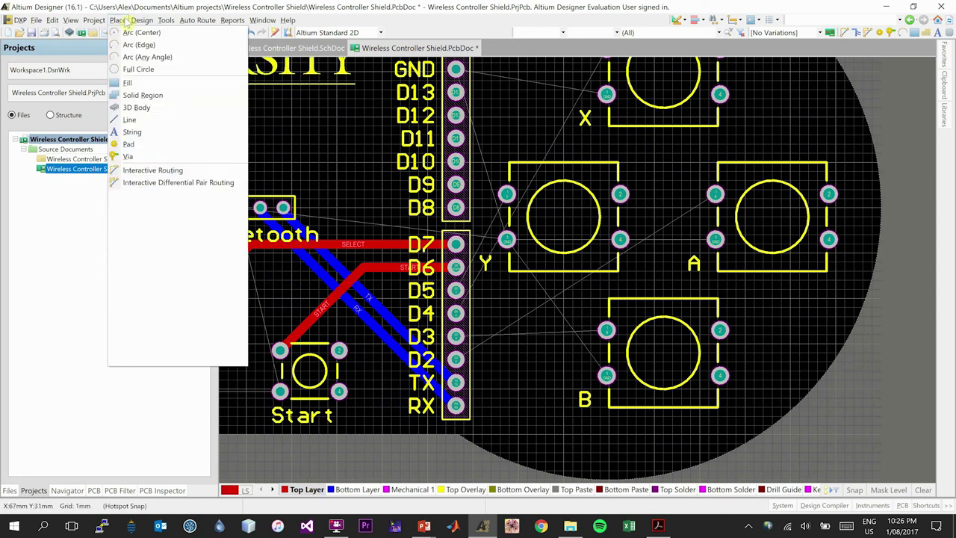
{"action": "left_click", "coordinate": [158, 183]}
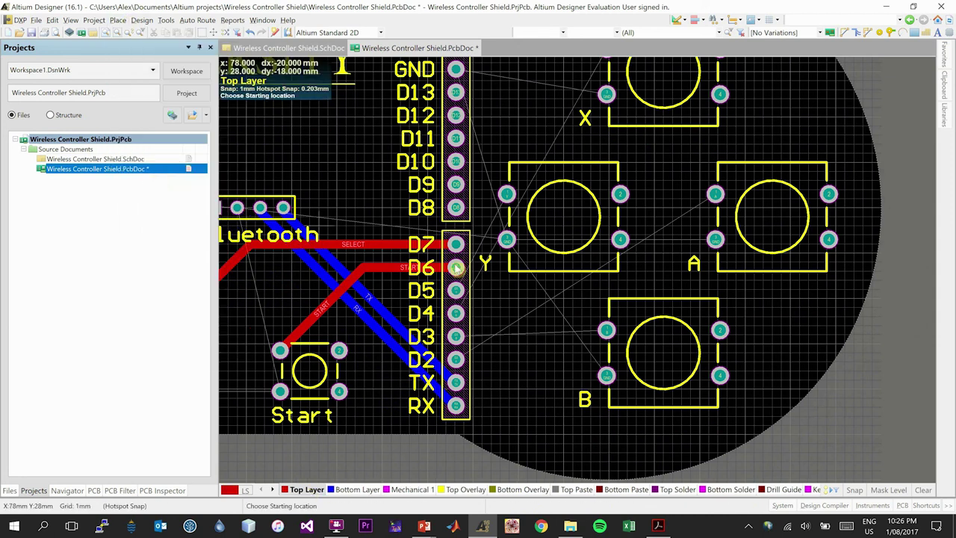
{"action": "left_click", "coordinate": [455, 336]}
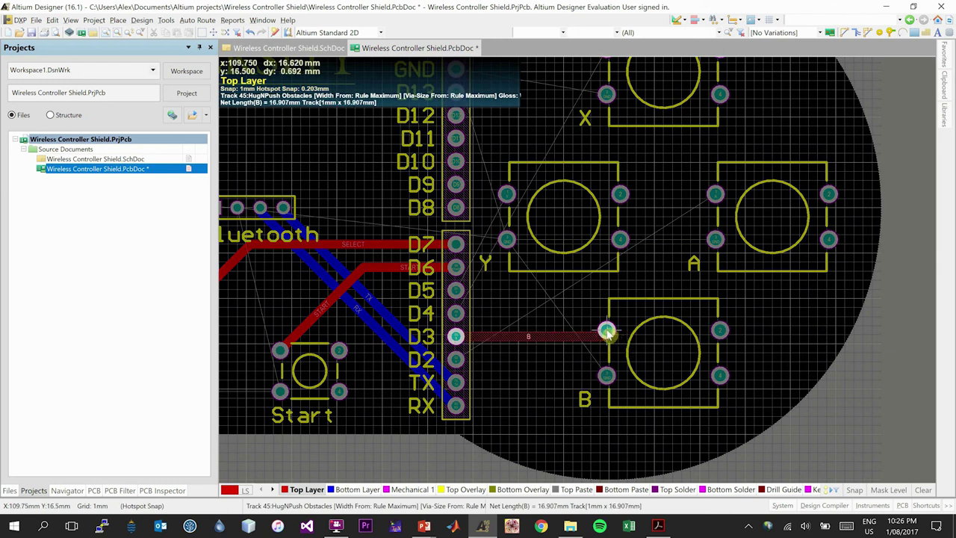
{"action": "left_click", "coordinate": [606, 332]}
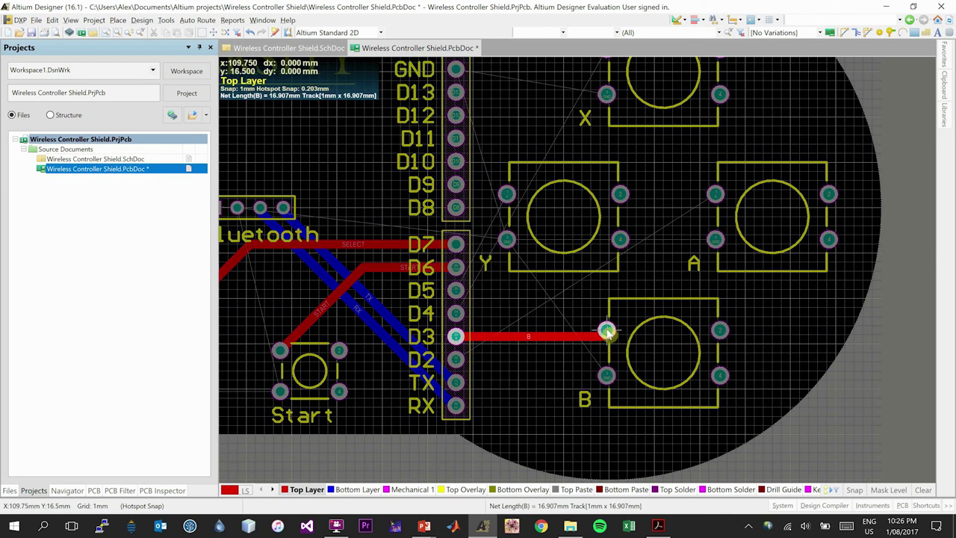
{"action": "left_click", "coordinate": [606, 332]}
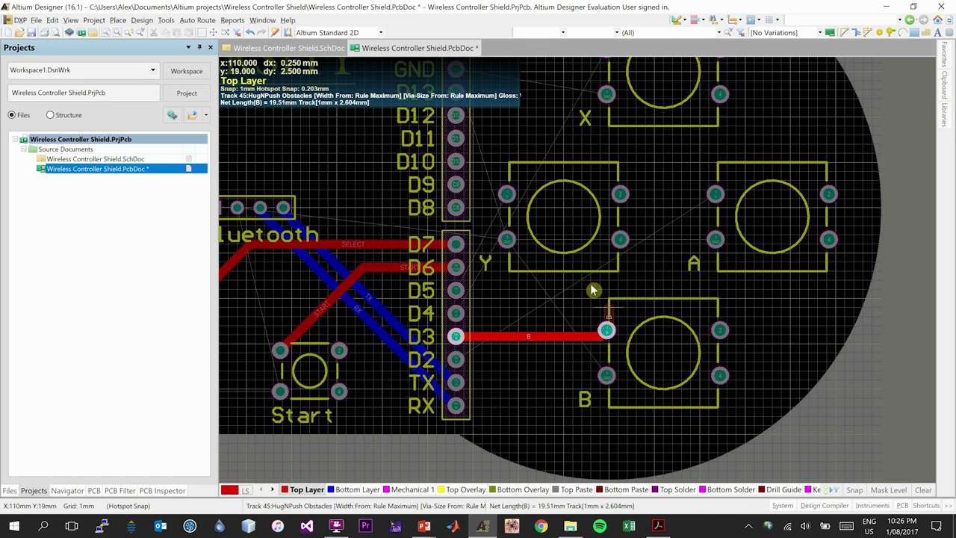
{"action": "right_click", "coordinate": [484, 283]}
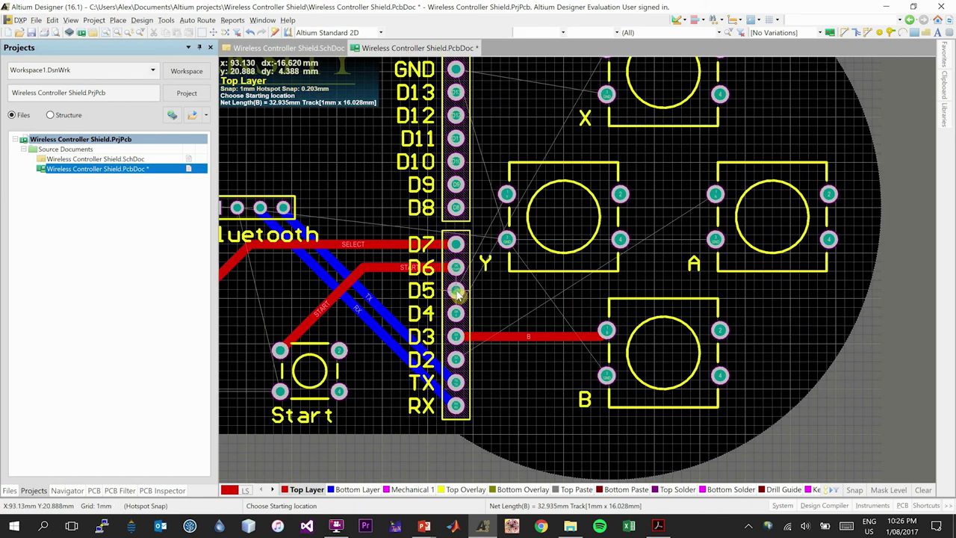
Step: Route the Y net from D5 to button Y's pad 1 and the X net from D4 to button X's pad 1 on the Top Layer
{"action": "left_click", "coordinate": [457, 291]}
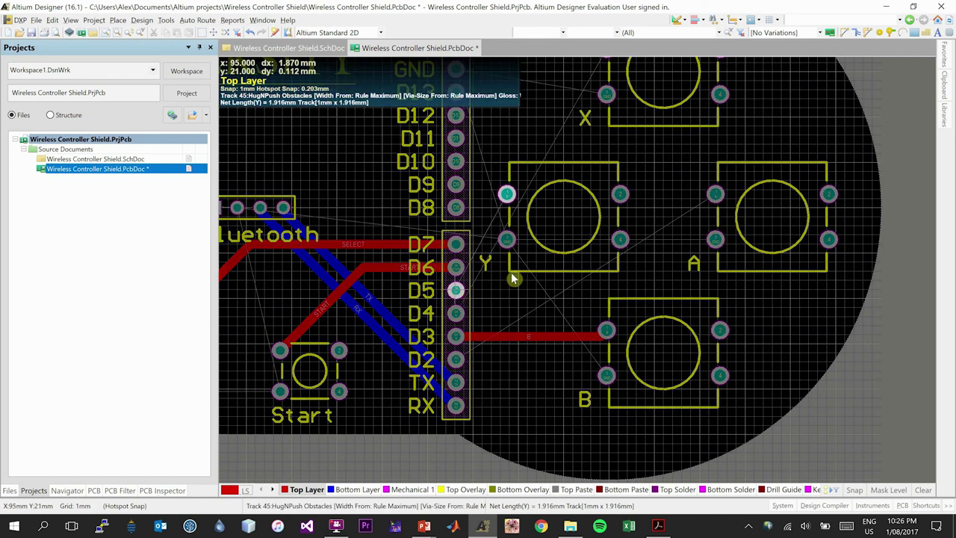
{"action": "left_click", "coordinate": [507, 195]}
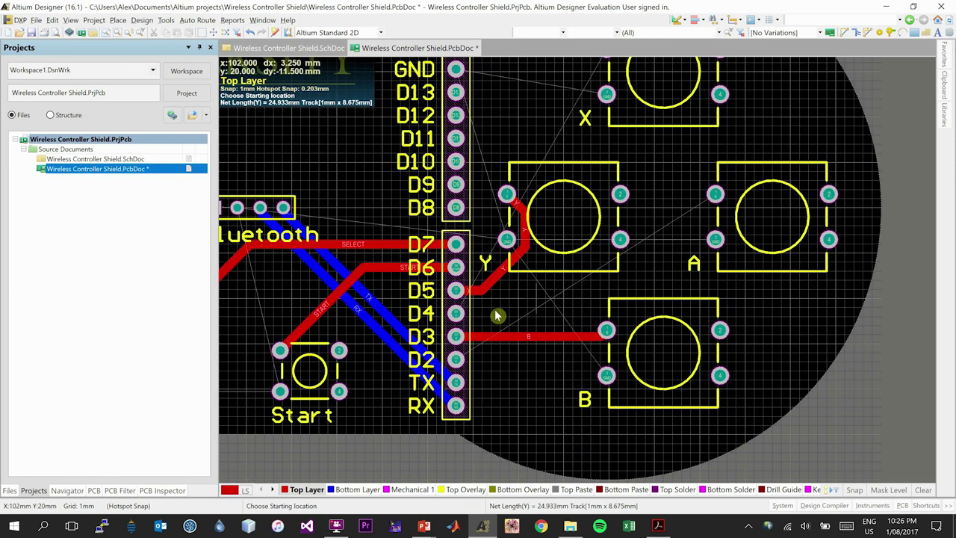
{"action": "left_click", "coordinate": [457, 314]}
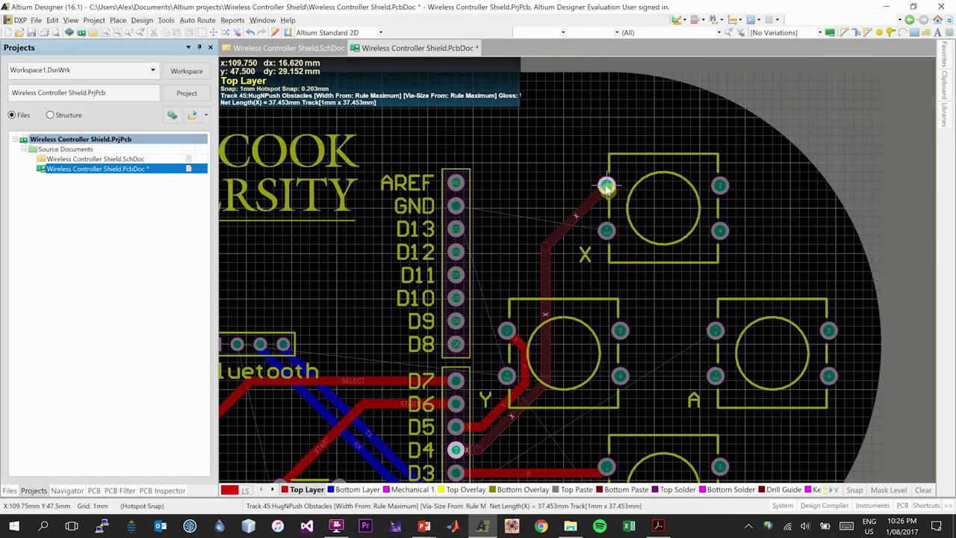
{"action": "left_click", "coordinate": [606, 187]}
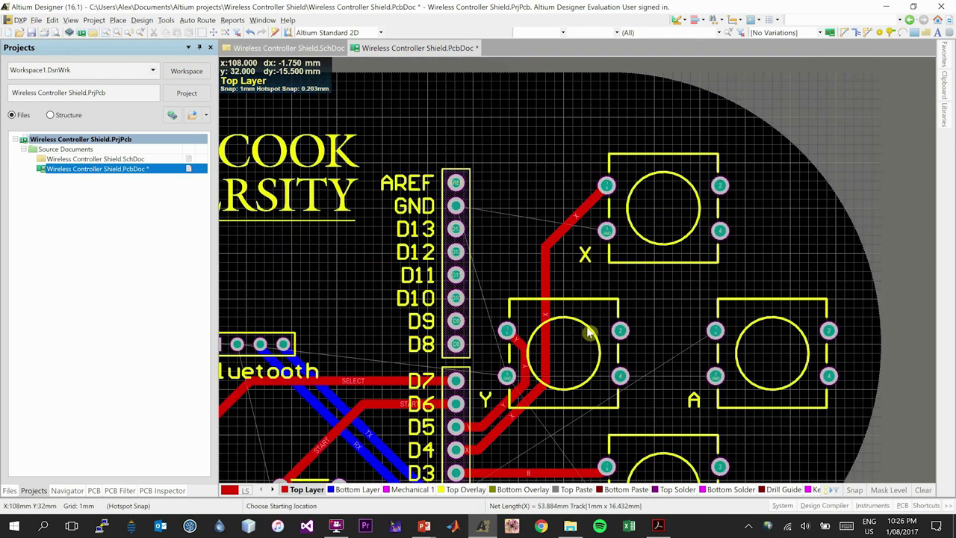
Step: Route the A net on the Bottom Layer from Arduino pad D2 to pad 1 of button A
{"action": "scroll", "coordinate": [587, 327], "scroll_direction": "down", "scroll_amount": 3}
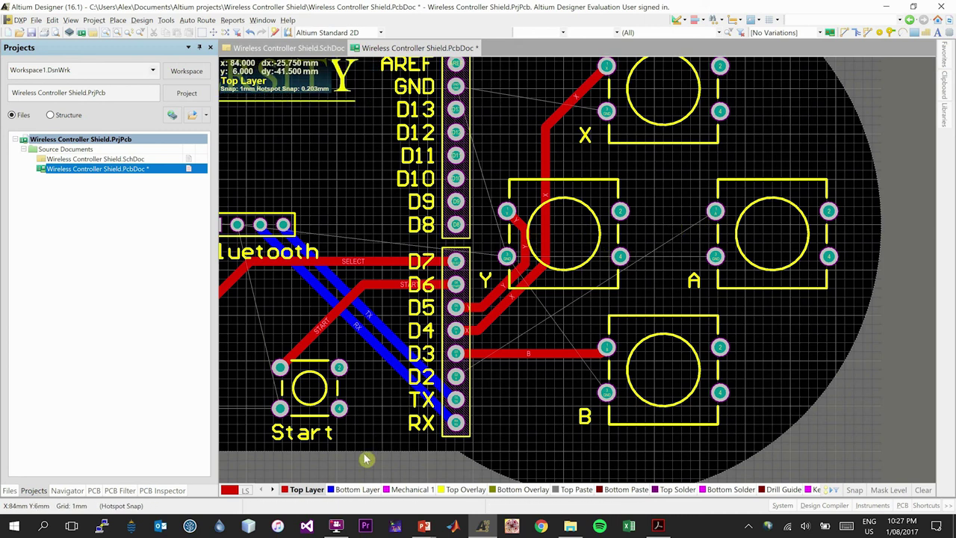
{"action": "left_click", "coordinate": [357, 489]}
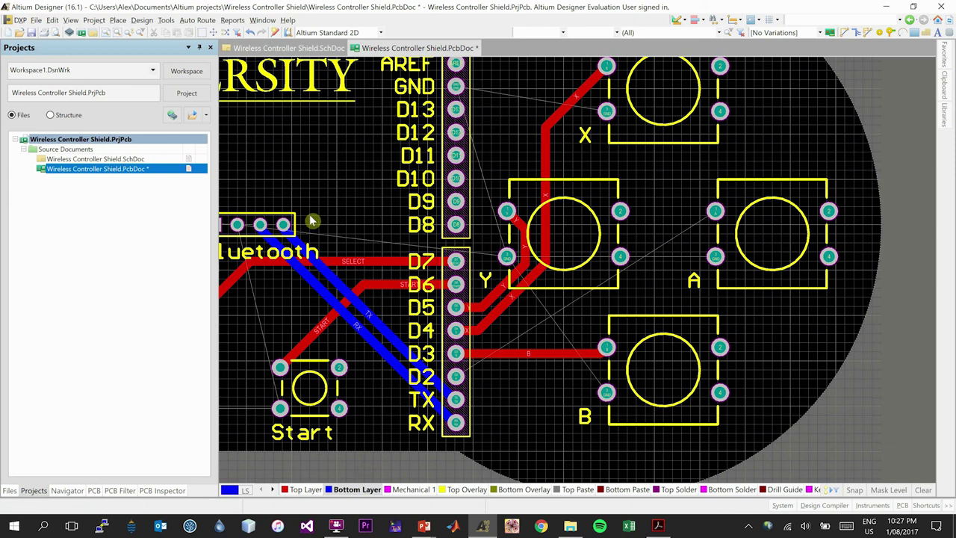
{"action": "left_click", "coordinate": [94, 20]}
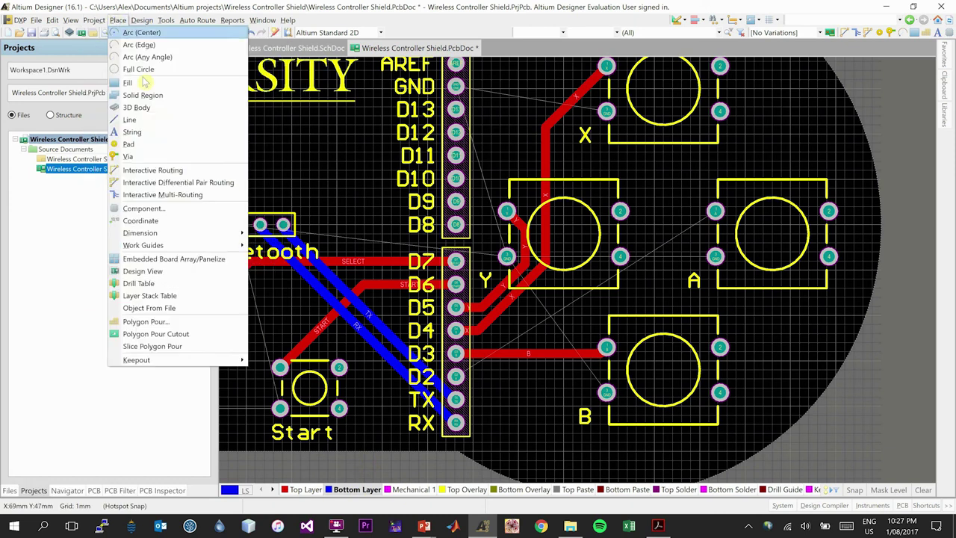
{"action": "left_click", "coordinate": [157, 170]}
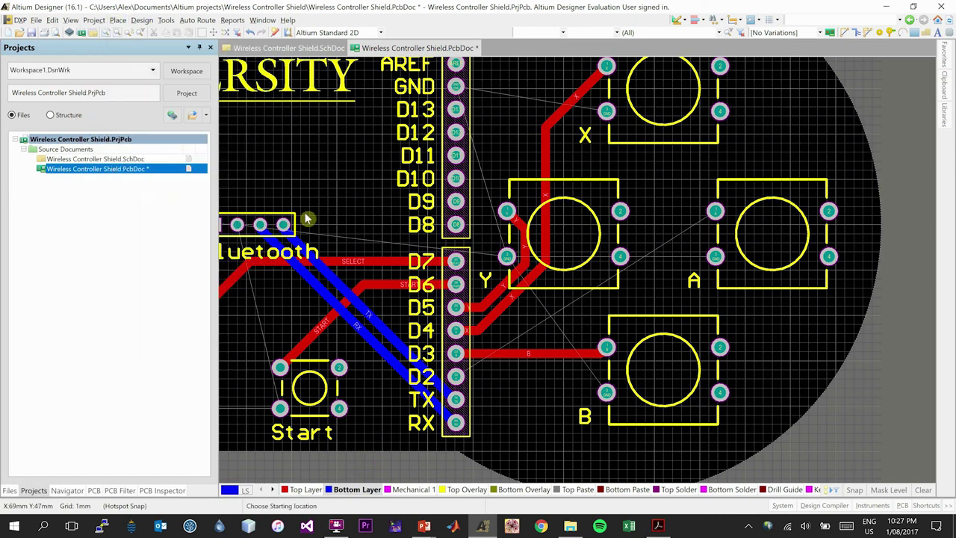
{"action": "left_click", "coordinate": [457, 378]}
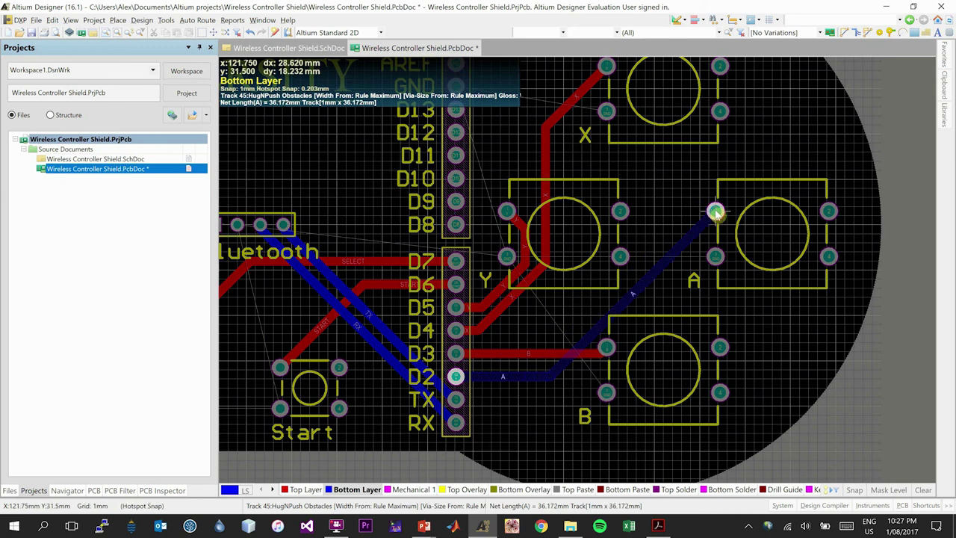
{"action": "left_click", "coordinate": [716, 213]}
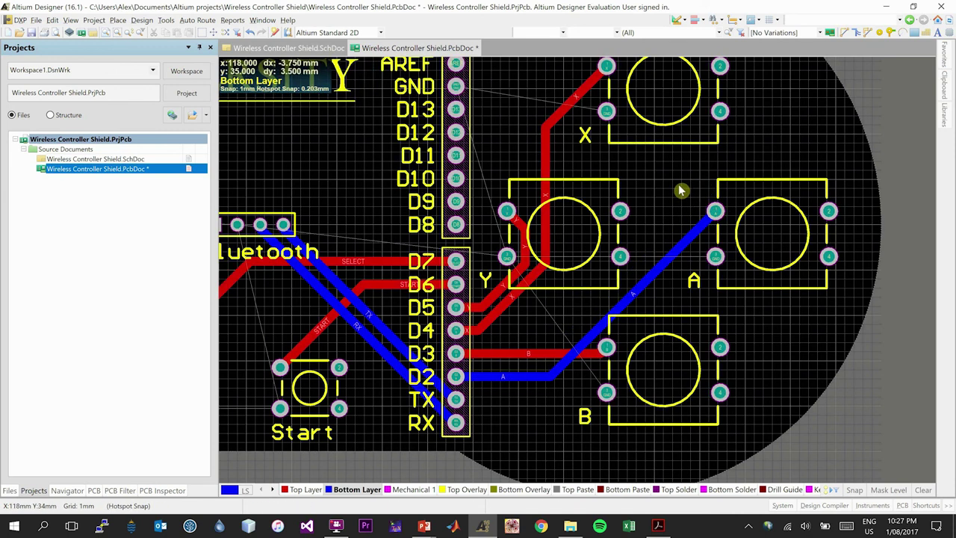
Step: Delete both Bottom Layer track segments of the A net between Arduino pad D2 and button A
{"action": "scroll", "coordinate": [672, 187], "scroll_direction": "down", "scroll_amount": 5, "text": "ctrl"}
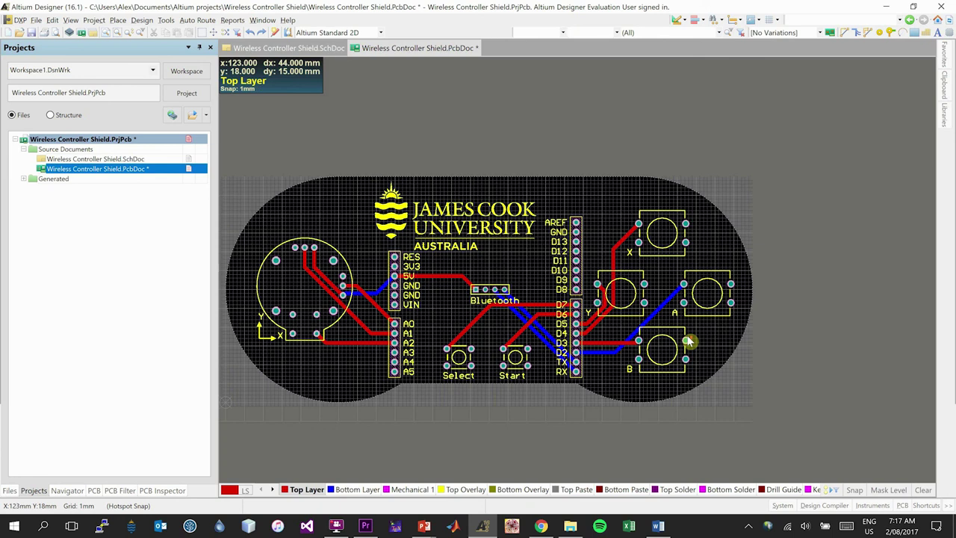
{"action": "scroll", "coordinate": [688, 341], "scroll_direction": "up", "scroll_amount": 5, "text": "ctrl"}
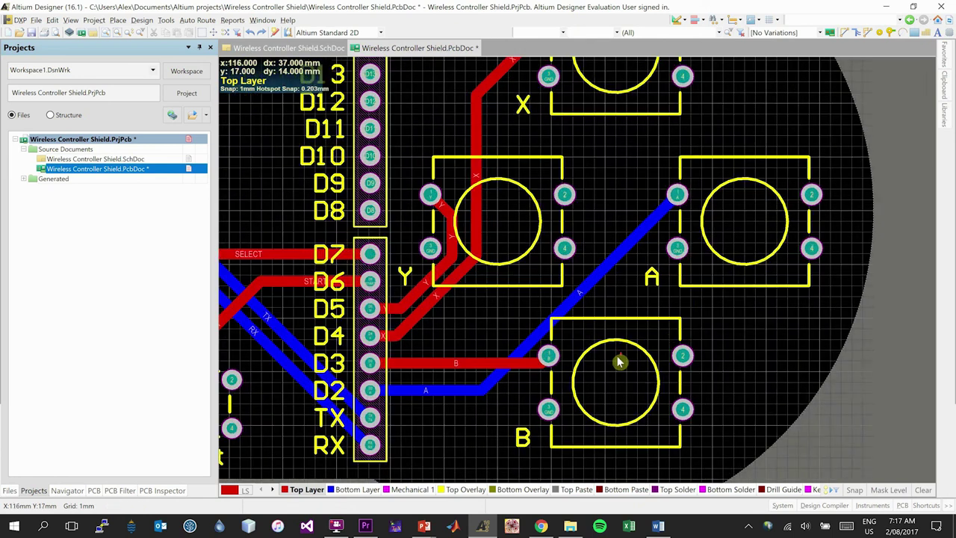
{"action": "scroll", "coordinate": [617, 362], "scroll_direction": "down", "scroll_amount": 3}
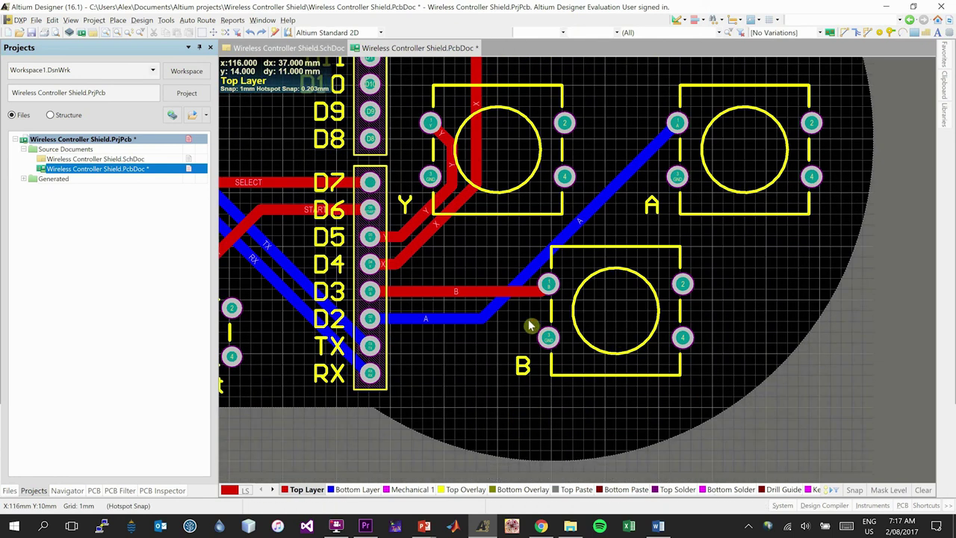
{"action": "left_click", "coordinate": [619, 178]}
{"action": "key", "text": "Delete"}
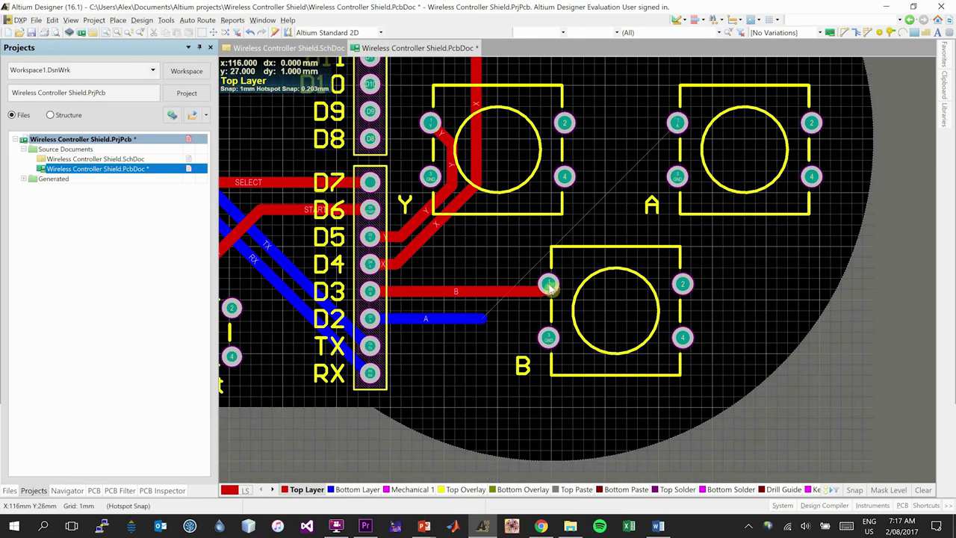
{"action": "left_click", "coordinate": [440, 319]}
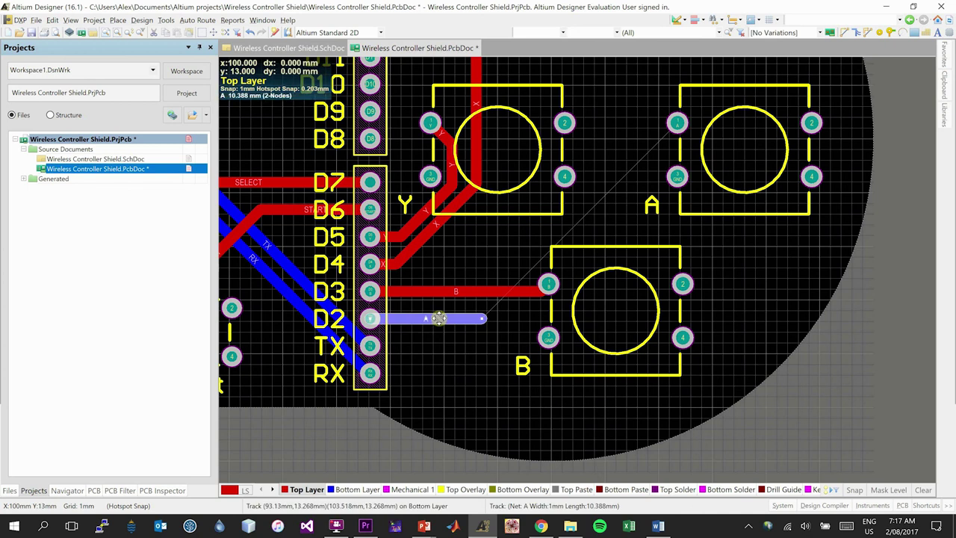
{"action": "key", "text": "Delete"}
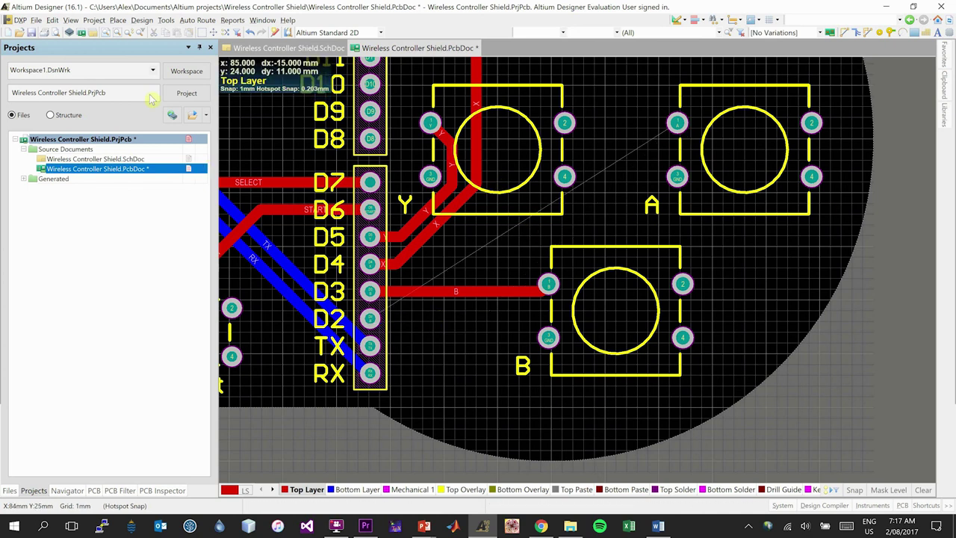
Step: Start routing net A on the Top Layer from Arduino pad D2 and place a via to the Bottom Layer at X 101, Y 13 mm
{"action": "left_click", "coordinate": [119, 20]}
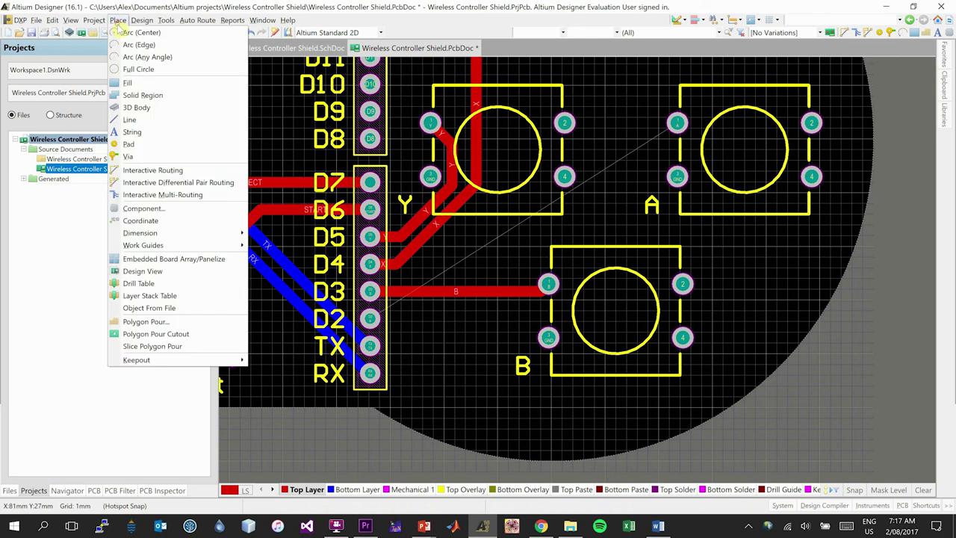
{"action": "left_click", "coordinate": [172, 171]}
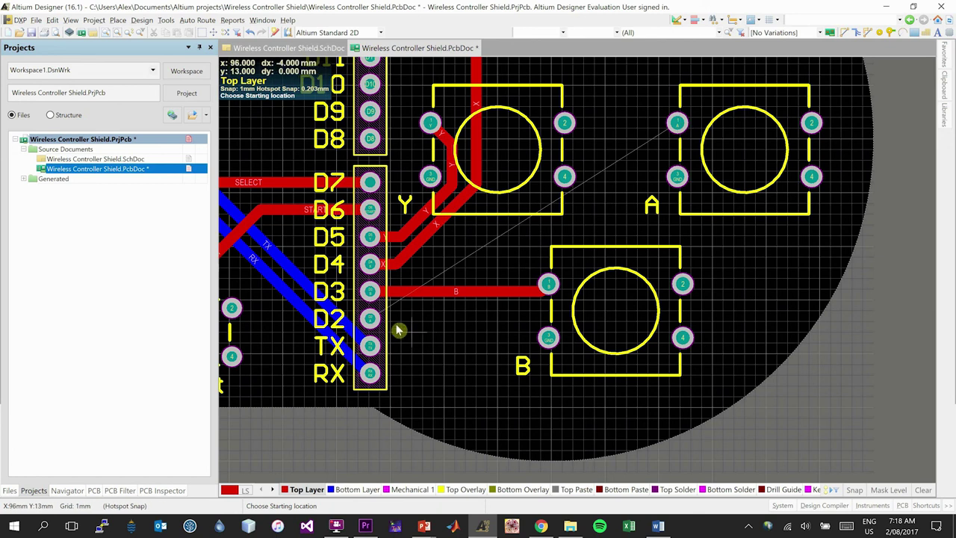
{"action": "scroll", "coordinate": [370, 321], "scroll_direction": "up", "scroll_amount": 2, "text": "ctrl"}
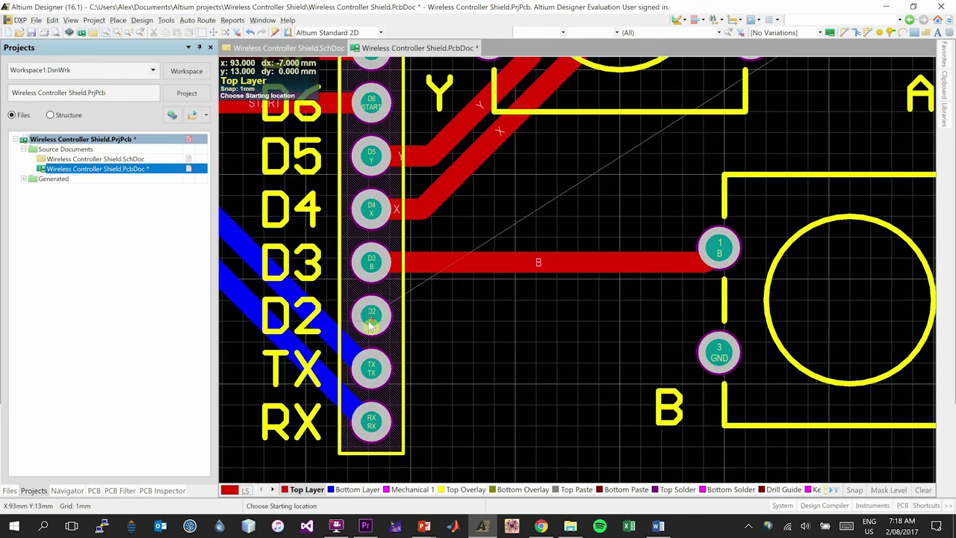
{"action": "left_click", "coordinate": [372, 320]}
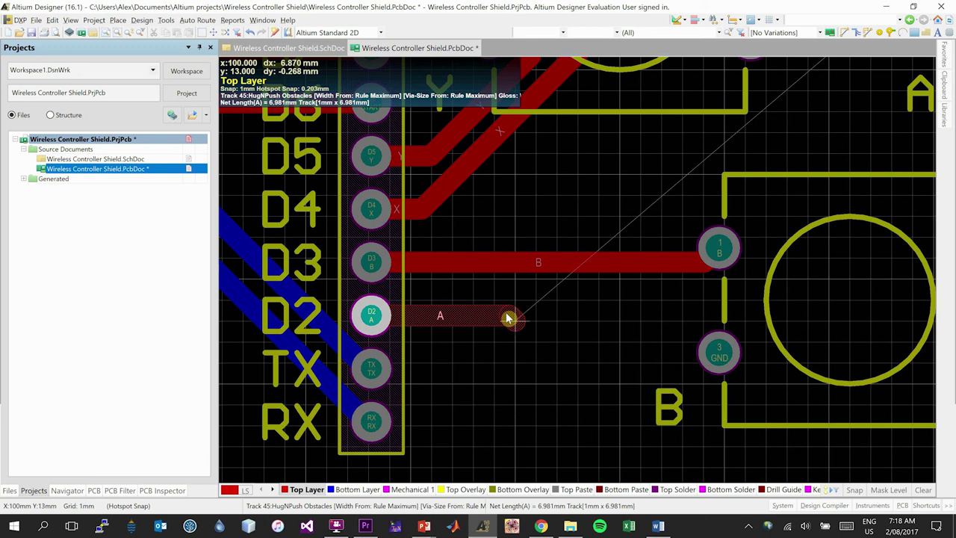
{"action": "key", "text": "KP_Multiply"}
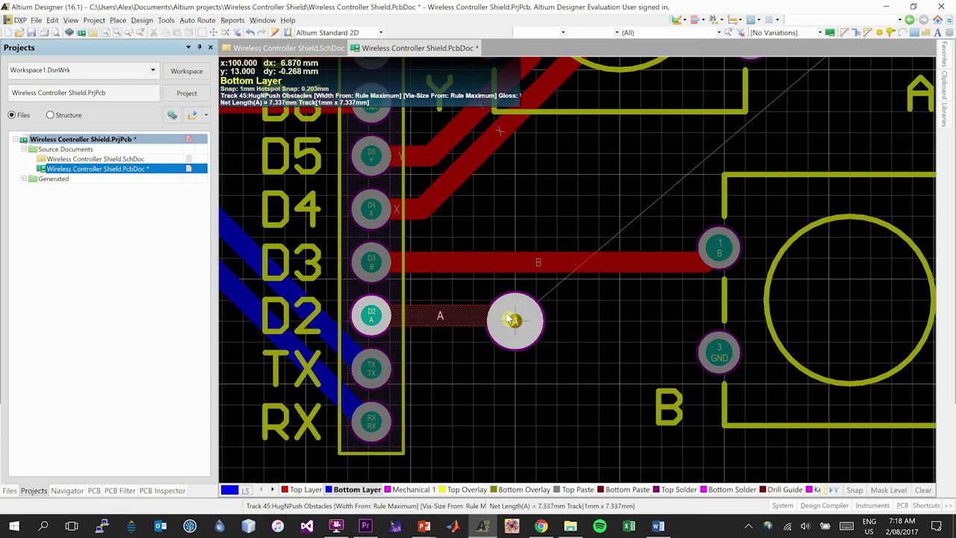
{"action": "key", "text": "KP_Multiply"}
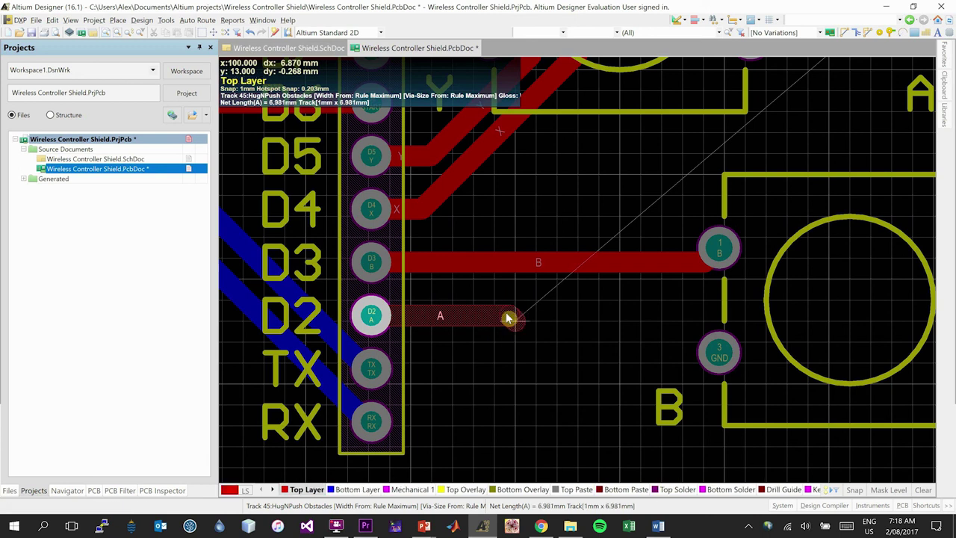
{"action": "key", "text": "KP_Multiply"}
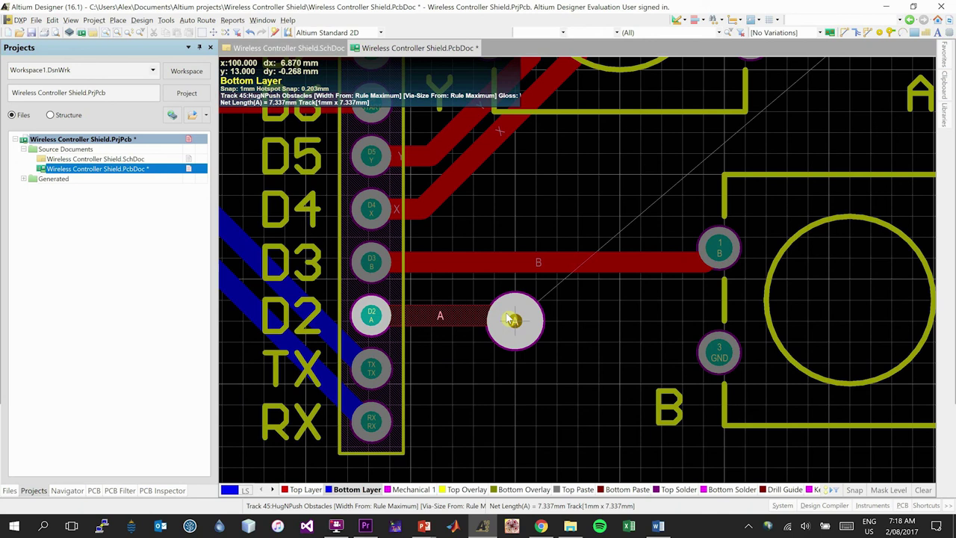
{"action": "key", "text": "KP_Multiply"}
{"action": "key", "text": "KP_Multiply"}
{"action": "key", "text": "KP_Multiply"}
{"action": "key", "text": "KP_Multiply"}
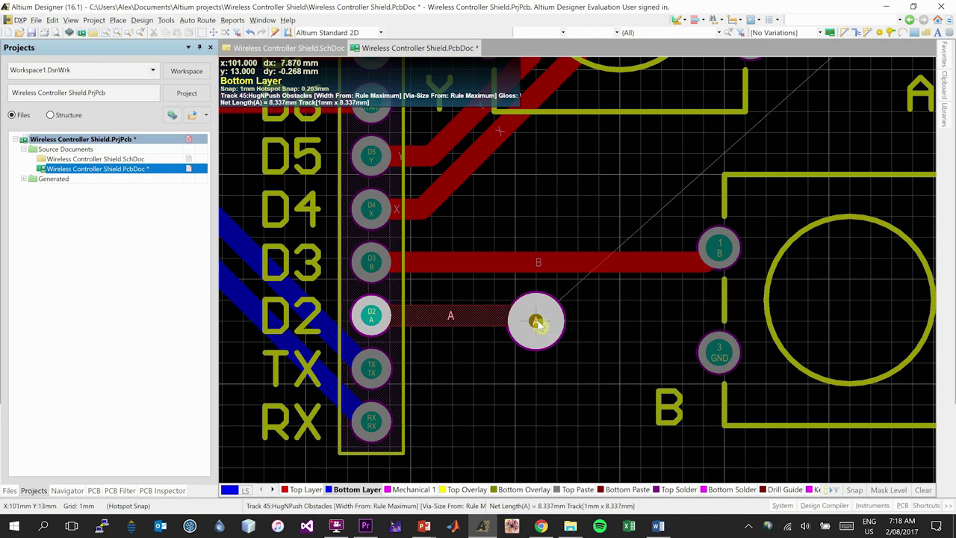
{"action": "left_click", "coordinate": [536, 322]}
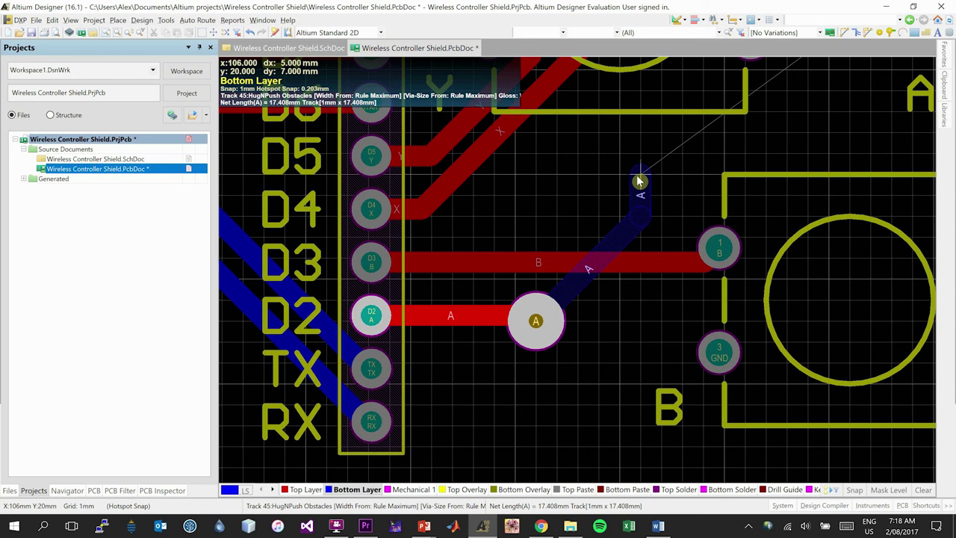
Step: Route net A on the Bottom Layer beneath the B track to a via at X 106, Y 20 mm, and finish on the Top Layer at button A's pad 1
{"action": "key", "text": "KP_Multiply"}
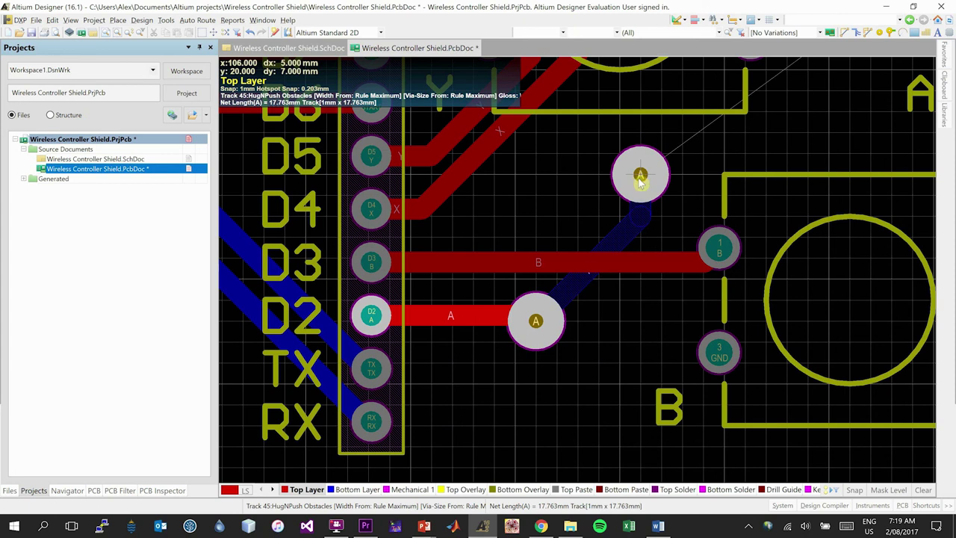
{"action": "left_click", "coordinate": [640, 180]}
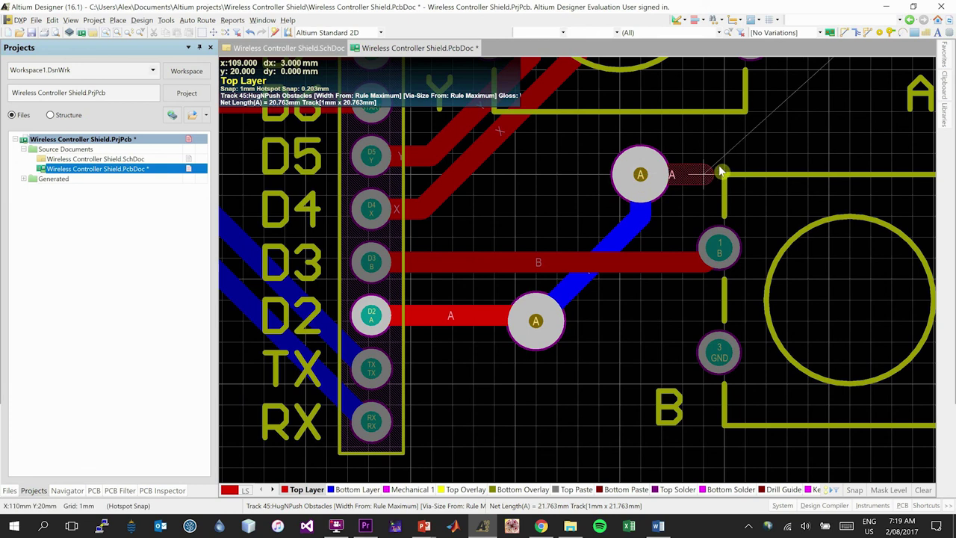
{"action": "scroll", "coordinate": [732, 154], "scroll_direction": "down", "scroll_amount": 2}
{"action": "scroll", "coordinate": [732, 157], "scroll_direction": "down", "scroll_amount": 4, "text": "ctrl"}
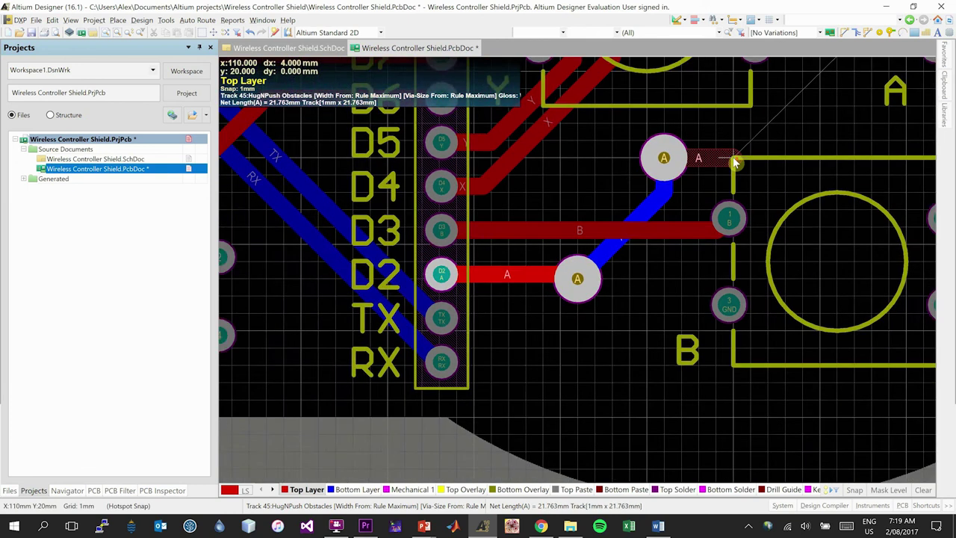
{"action": "scroll", "coordinate": [773, 159], "scroll_direction": "up", "scroll_amount": 3}
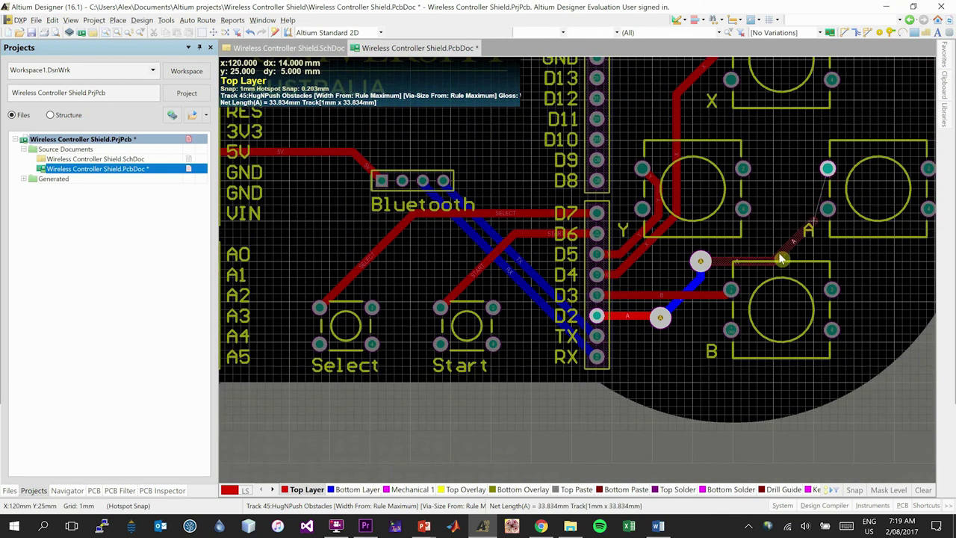
{"action": "left_click", "coordinate": [828, 169]}
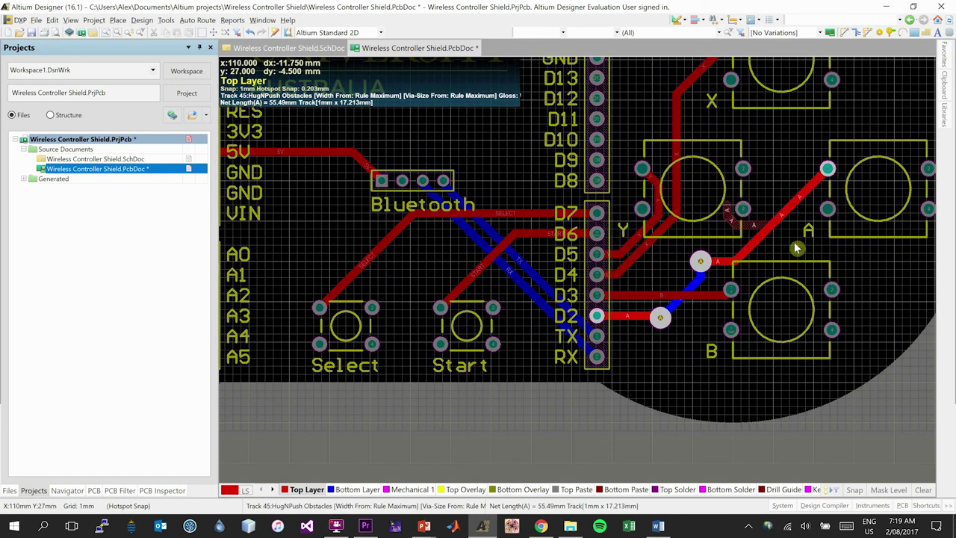
{"action": "left_click", "coordinate": [803, 152]}
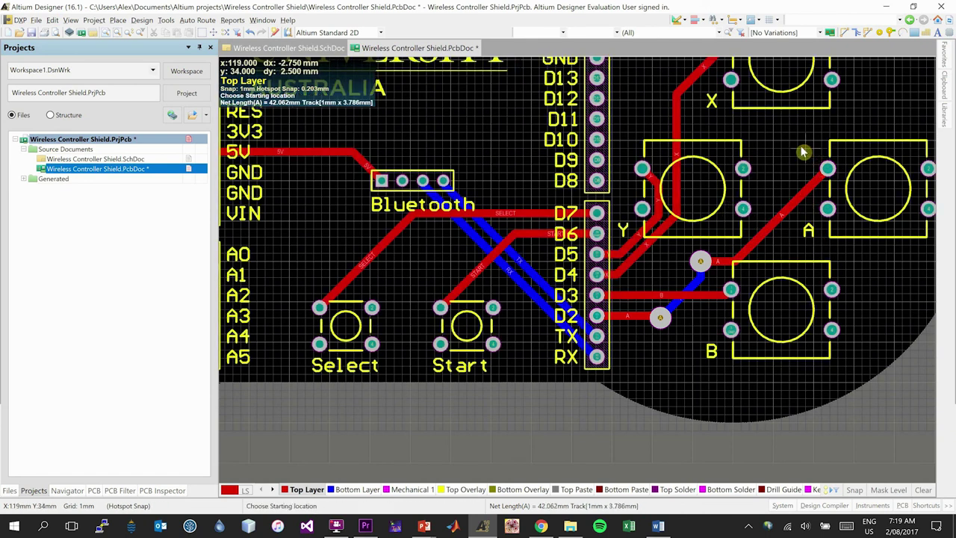
{"action": "left_click", "coordinate": [751, 247]}
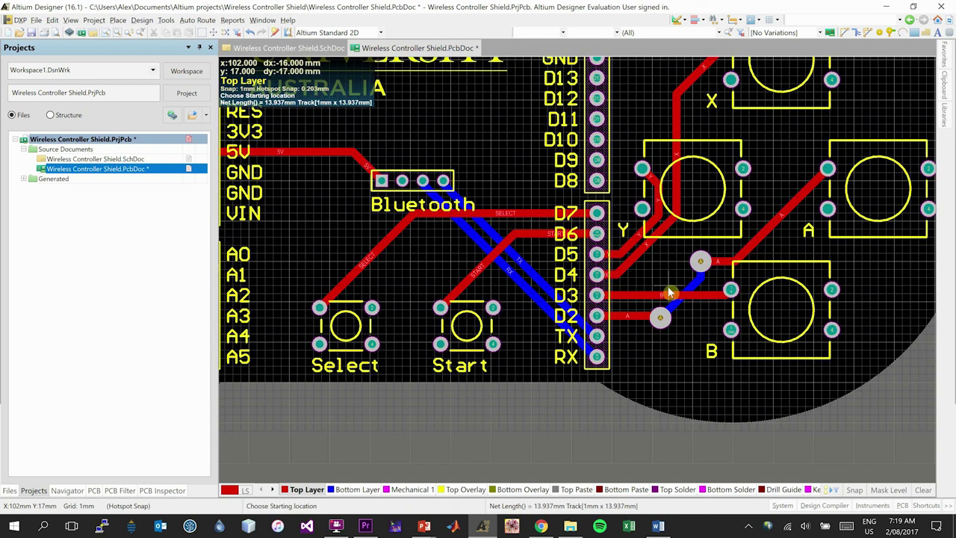
{"action": "scroll", "coordinate": [658, 183], "scroll_direction": "right", "scroll_amount": 1, "text": "shift"}
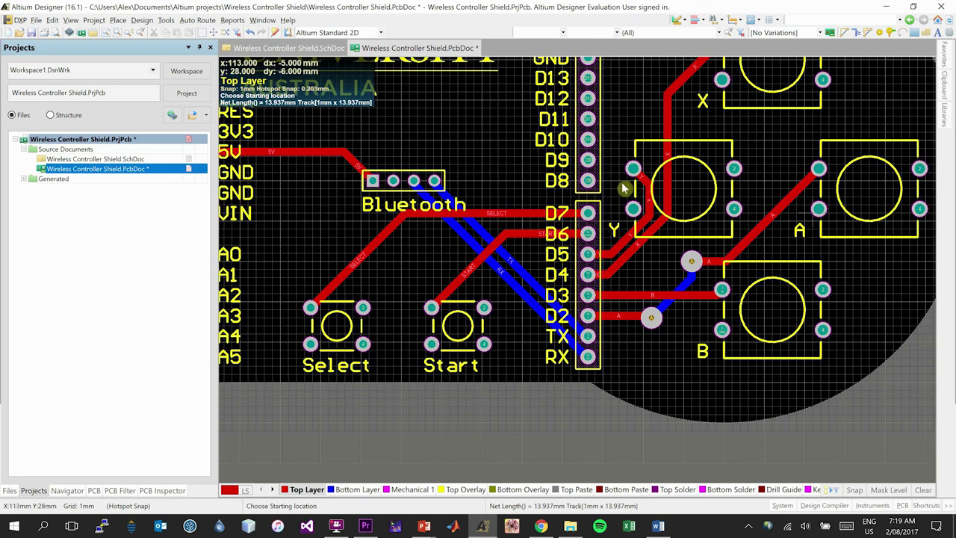
{"action": "key", "text": "ctrl+Page_Down"}
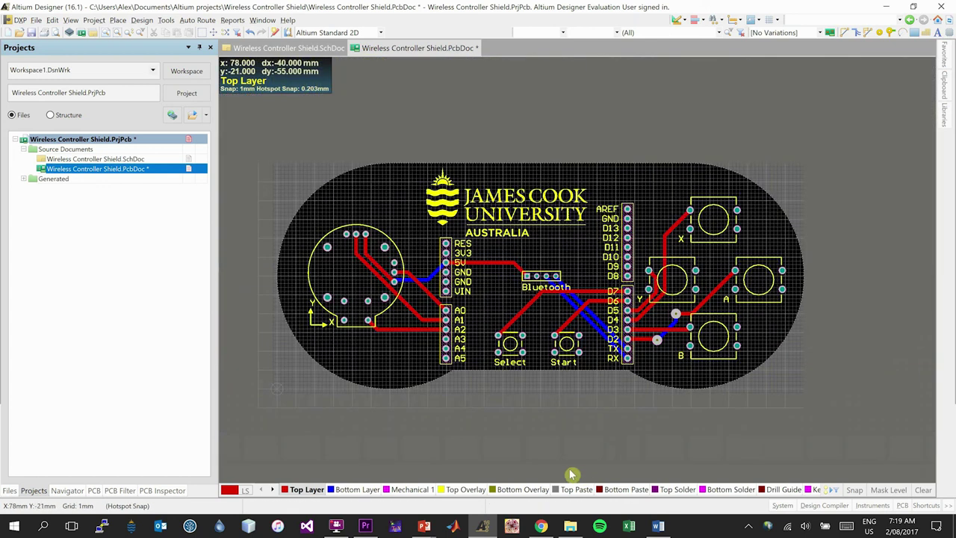
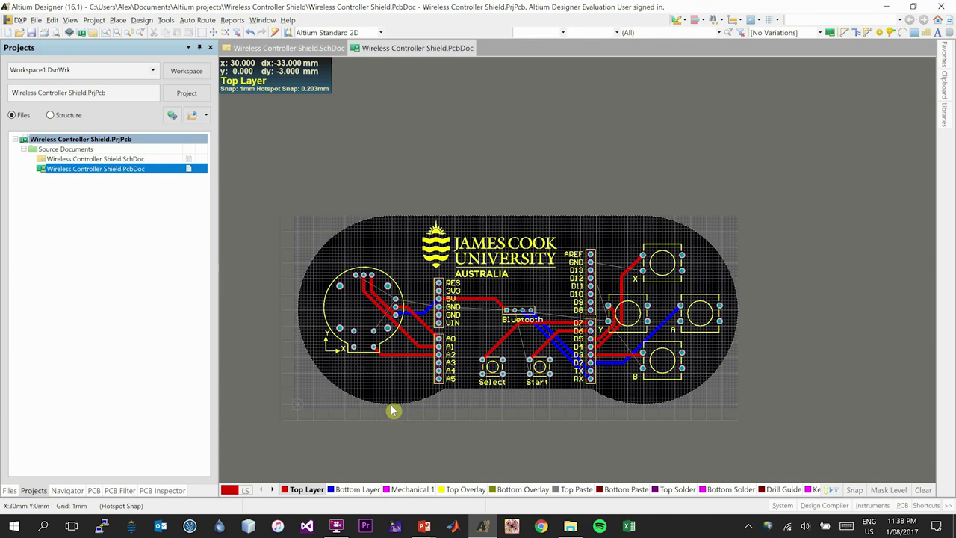
Step: Start a Top Layer polygon pour outline at X 30, Y 0 mm, using 90/90 corners with a 29.972 mm arc radius
{"action": "scroll", "coordinate": [390, 405], "scroll_direction": "up", "scroll_amount": 5, "text": "ctrl"}
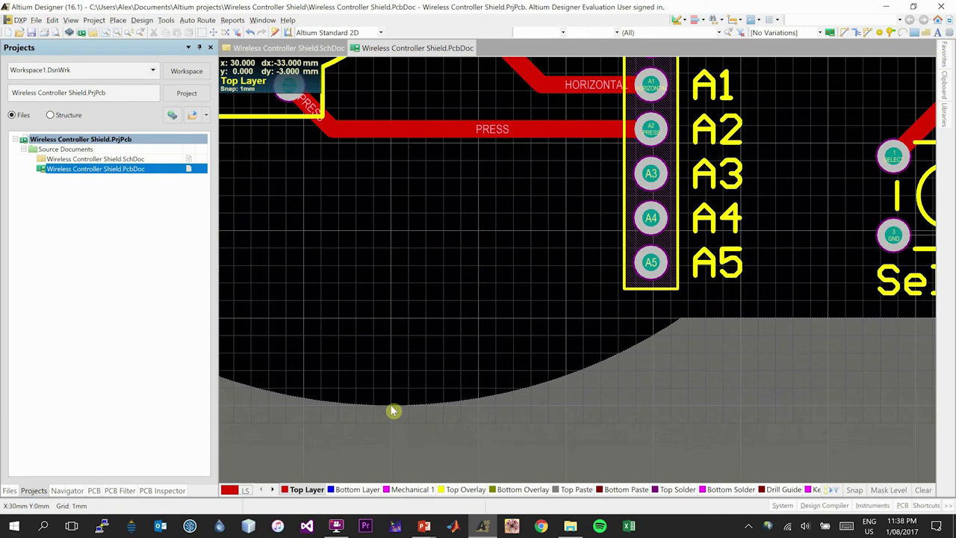
{"action": "key", "text": "p"}
{"action": "key", "text": "l"}
{"action": "left_click", "coordinate": [390, 404]}
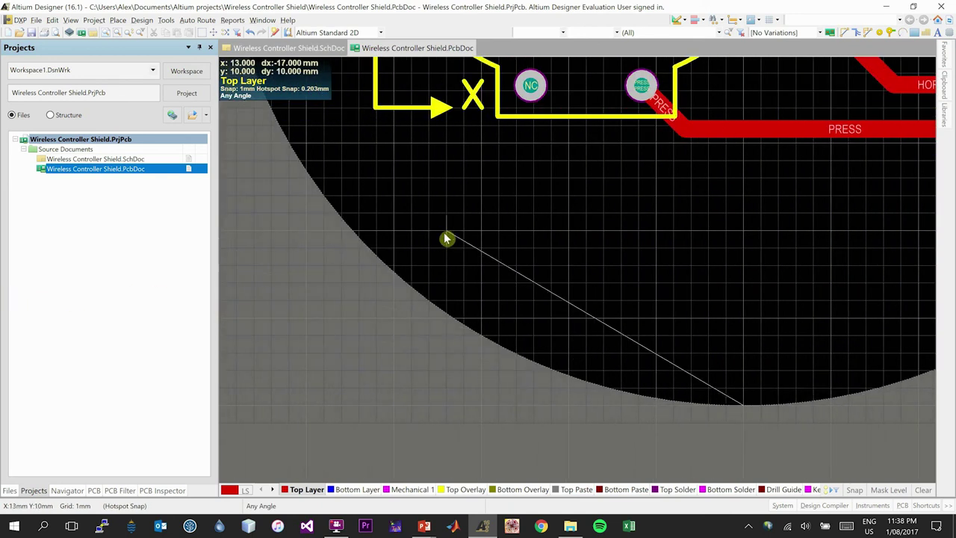
{"action": "key", "text": "shift+space"}
{"action": "key", "text": "shift+space"}
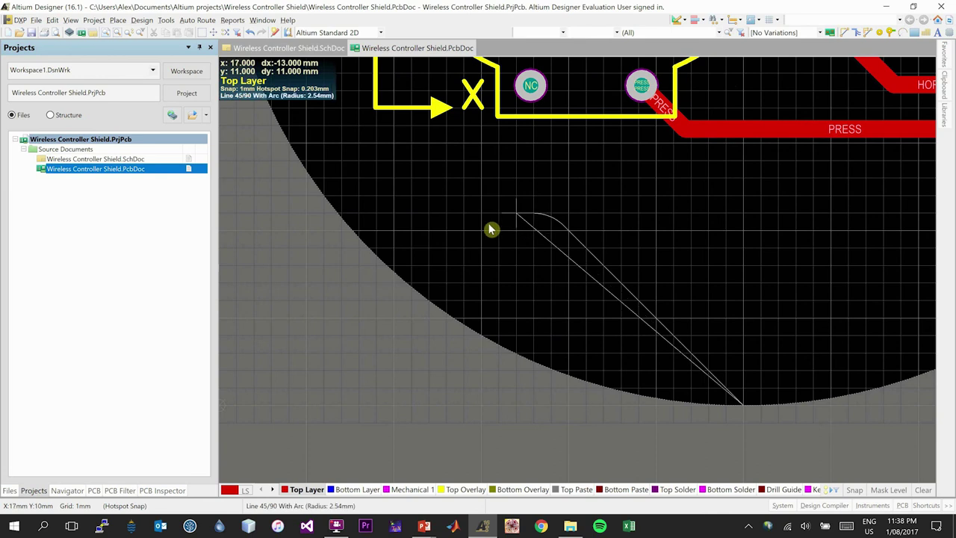
{"action": "key", "text": "shift+space"}
{"action": "key", "text": "shift+space"}
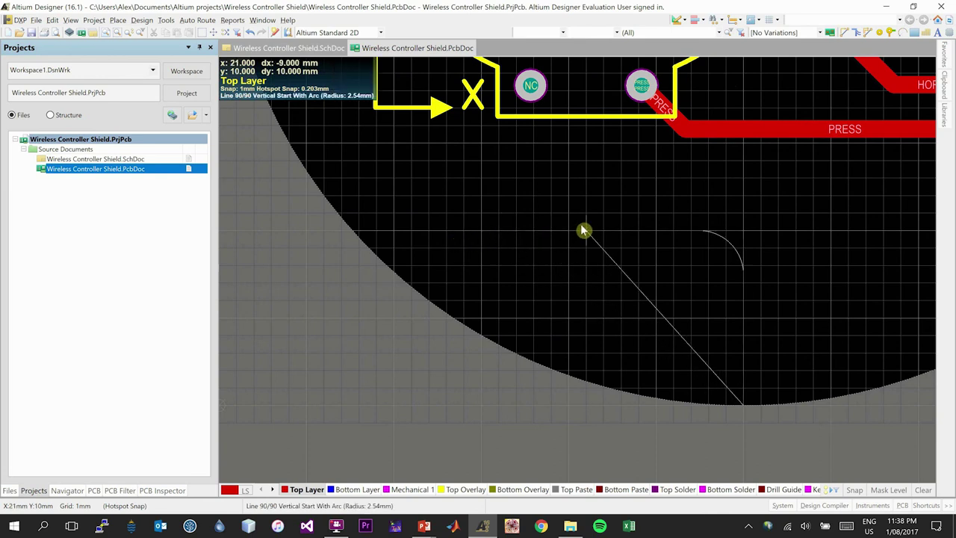
{"action": "key", "text": "period"}
{"action": "key", "text": "period"}
{"action": "key", "text": "period"}
{"action": "key", "text": "period"}
{"action": "key", "text": "period"}
{"action": "key", "text": "period"}
{"action": "key", "text": "period"}
{"action": "key", "text": "period"}
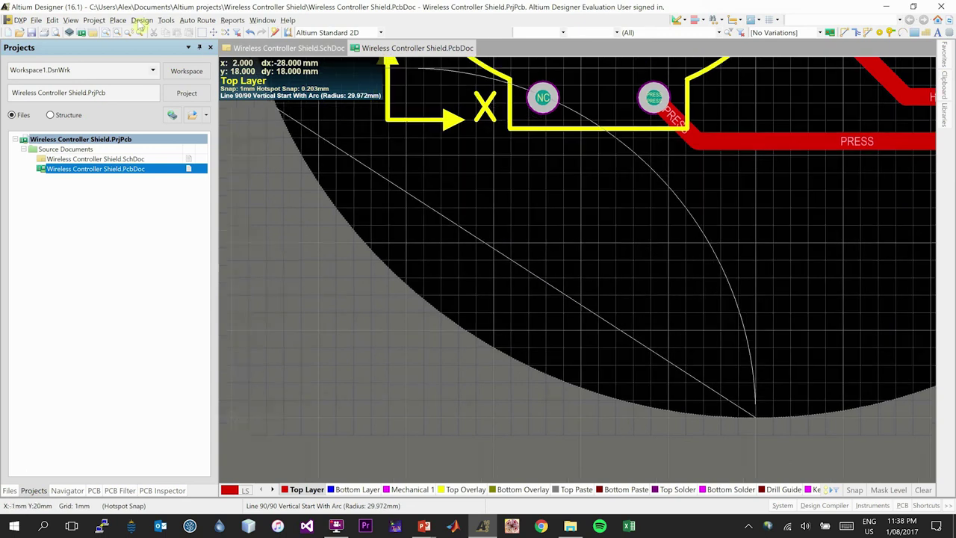
Step: Trace the pour outline around the board's rounded joystick end through (0, 30) and (30, 60) mm, and along the upper edge to (110, 60) mm
{"action": "scroll", "coordinate": [392, 122], "scroll_direction": "down", "scroll_amount": 5, "text": "ctrl"}
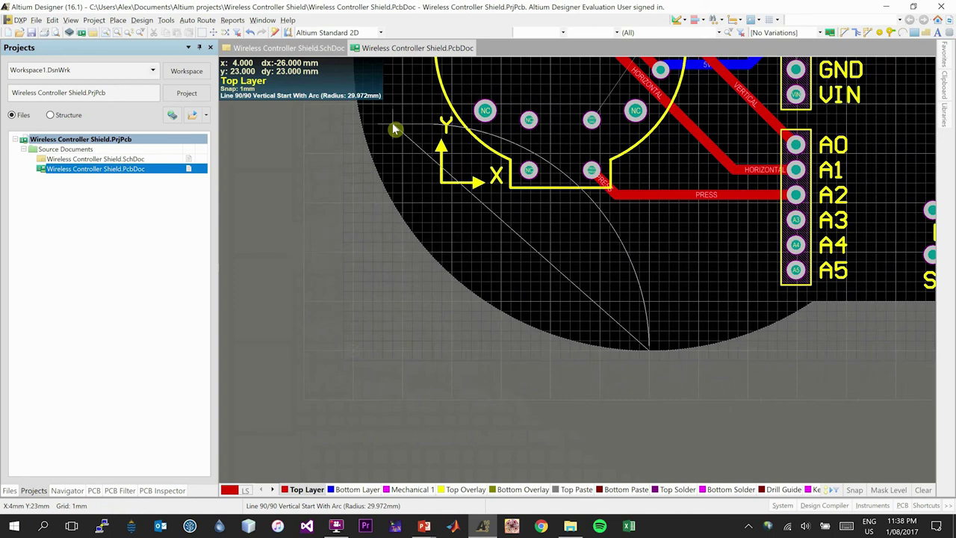
{"action": "key", "text": "space"}
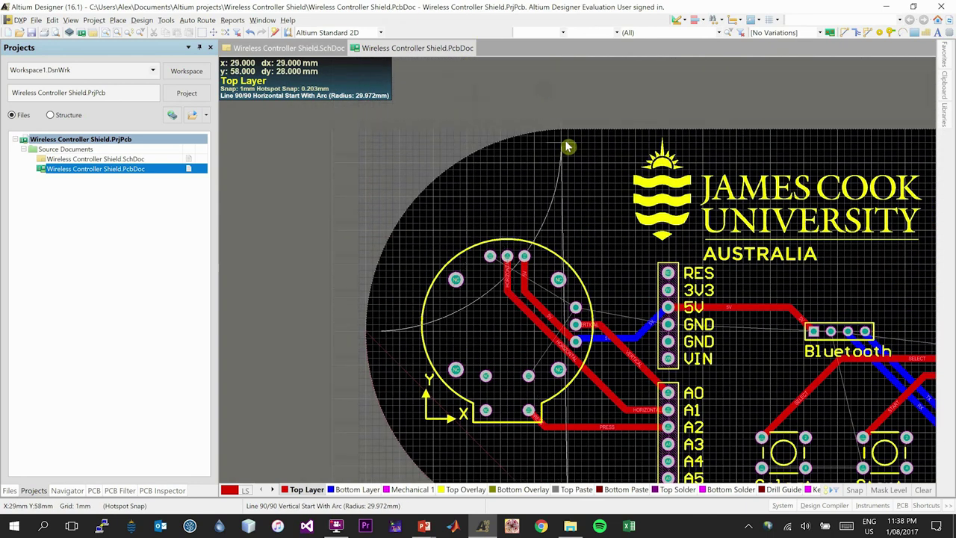
{"action": "key", "text": "space"}
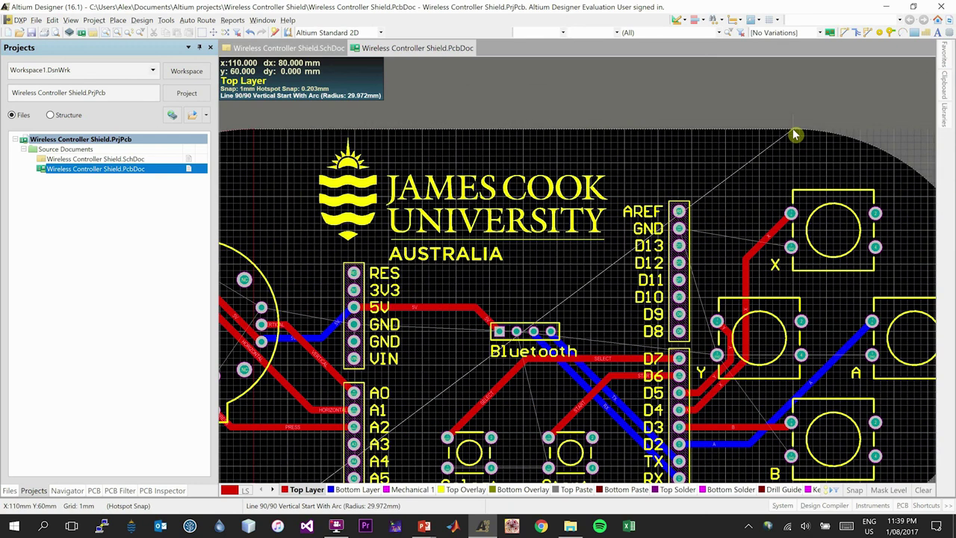
{"action": "left_click", "coordinate": [795, 134]}
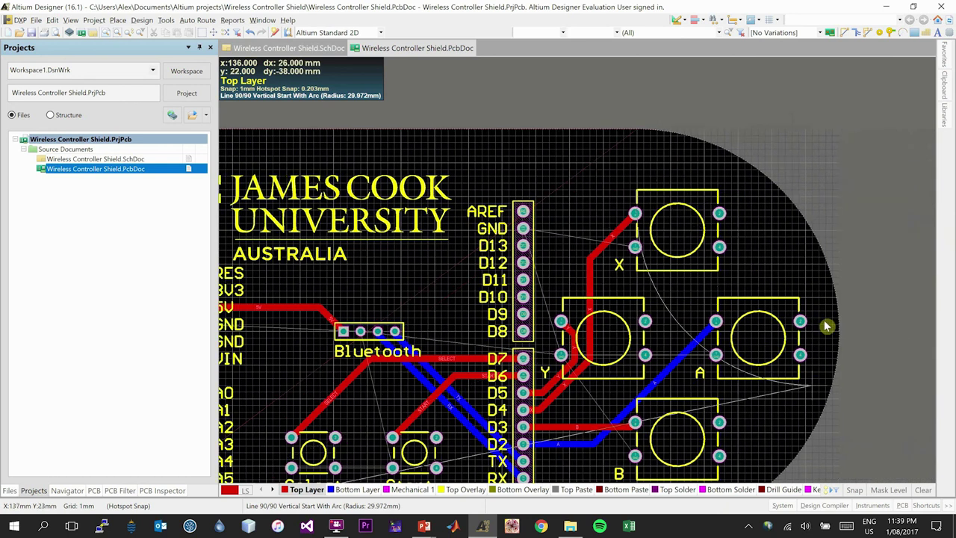
Step: Continue the pour outline with arcs around the board's button end through (140, 30) to (110, 0) mm
{"action": "left_click", "coordinate": [840, 331]}
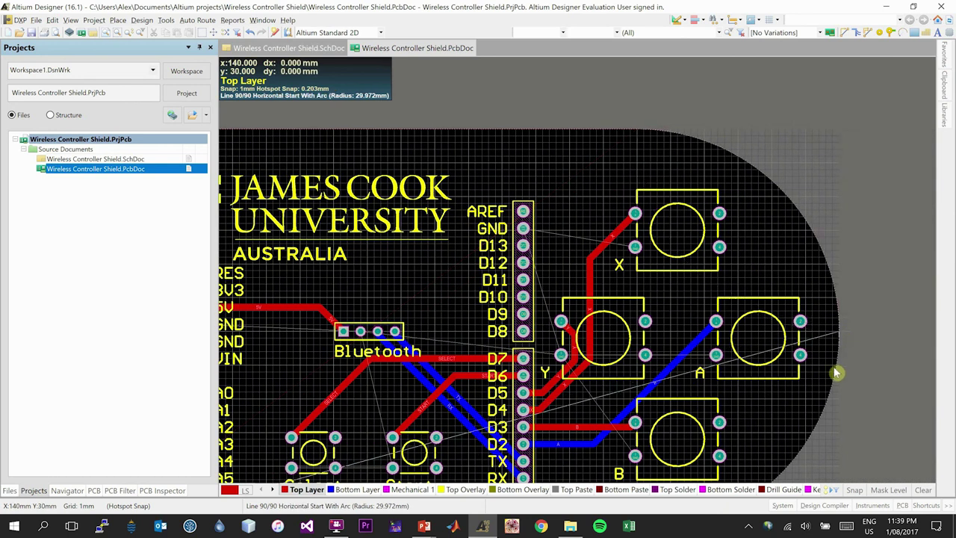
{"action": "scroll", "coordinate": [837, 372], "scroll_direction": "down", "scroll_amount": 5}
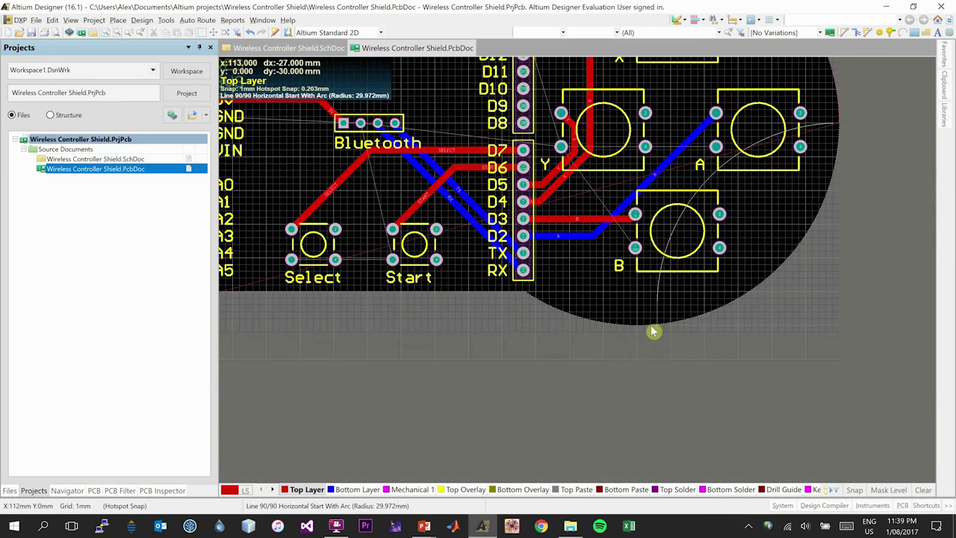
{"action": "key", "text": "space"}
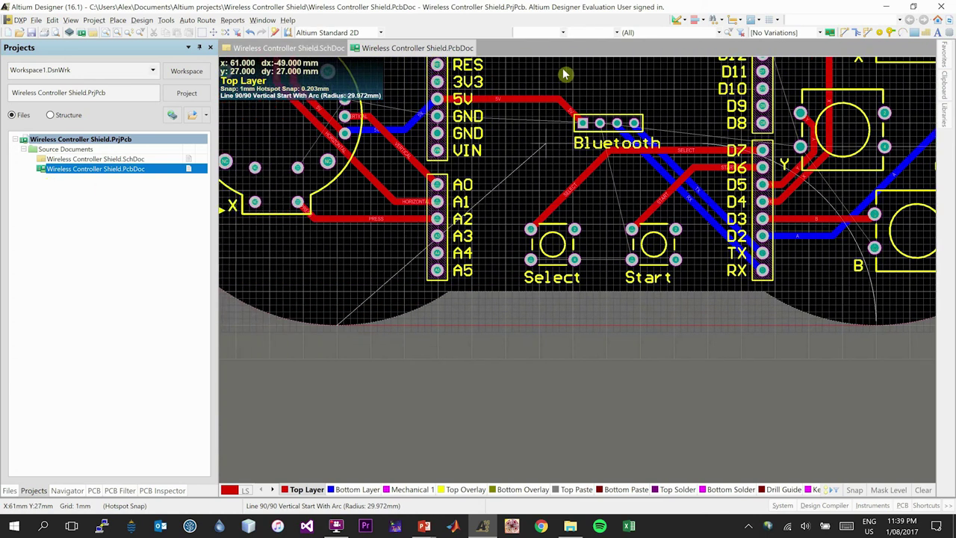
Step: Close the polygon pour outline with an arc to (80, 30), a line to (60, 30) and an arc back to (30, 0) mm
{"action": "key", "text": "space"}
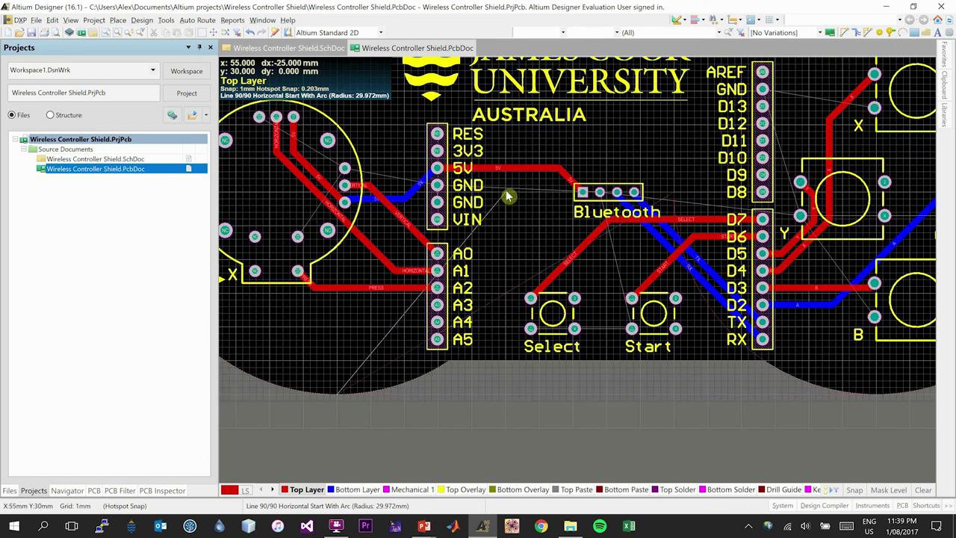
{"action": "key", "text": "space"}
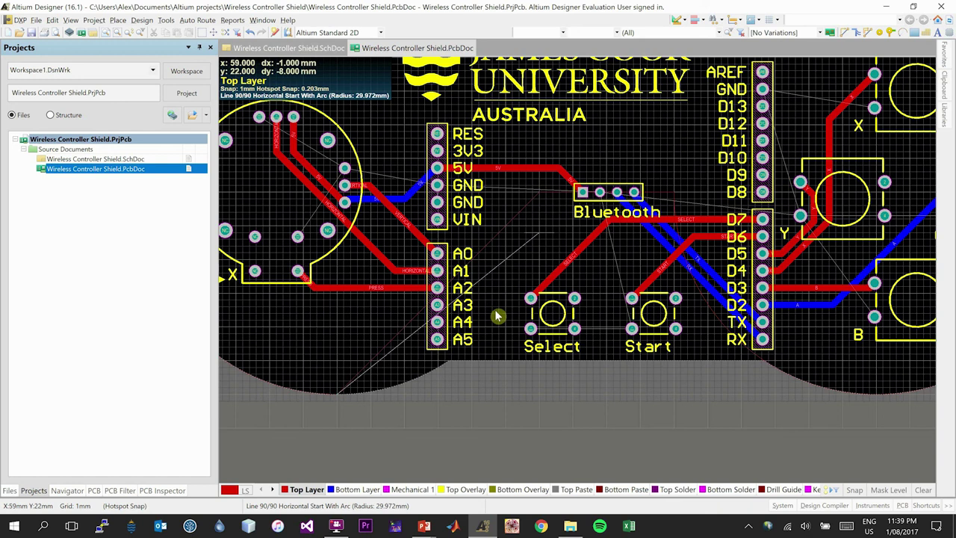
{"action": "left_click", "coordinate": [336, 394]}
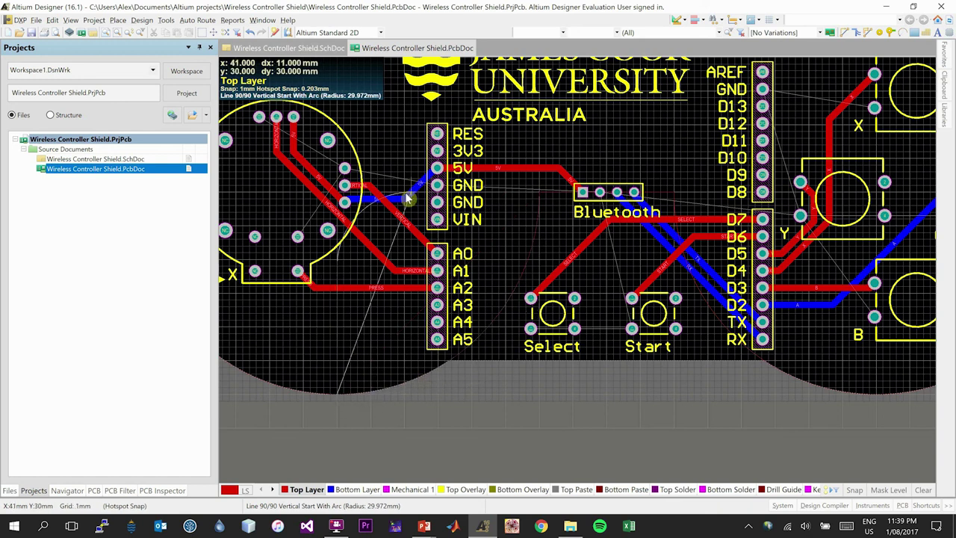
{"action": "right_click", "coordinate": [369, 351]}
{"action": "scroll", "coordinate": [374, 373], "scroll_direction": "down", "scroll_amount": 3, "text": "ctrl"}
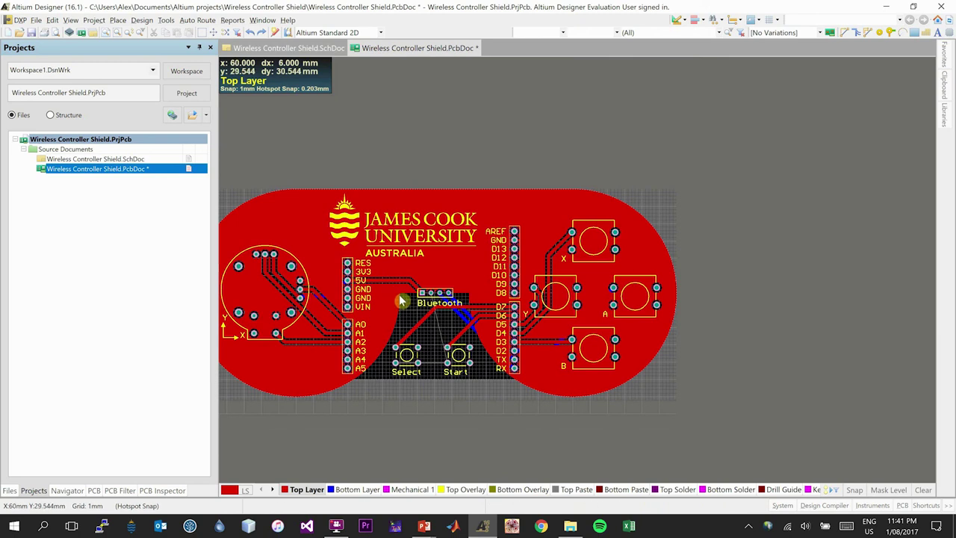
Step: Stretch the top ground pour's inner horizontal edge near the Bluetooth header down to the board's straight lower edge
{"action": "scroll", "coordinate": [407, 303], "scroll_direction": "up", "scroll_amount": 4, "text": "ctrl"}
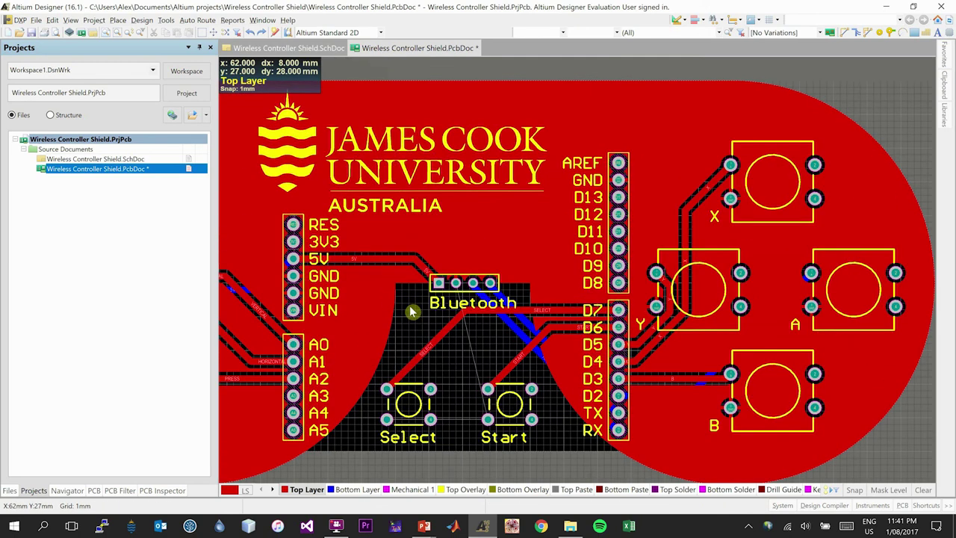
{"action": "scroll", "coordinate": [411, 307], "scroll_direction": "down", "scroll_amount": 3}
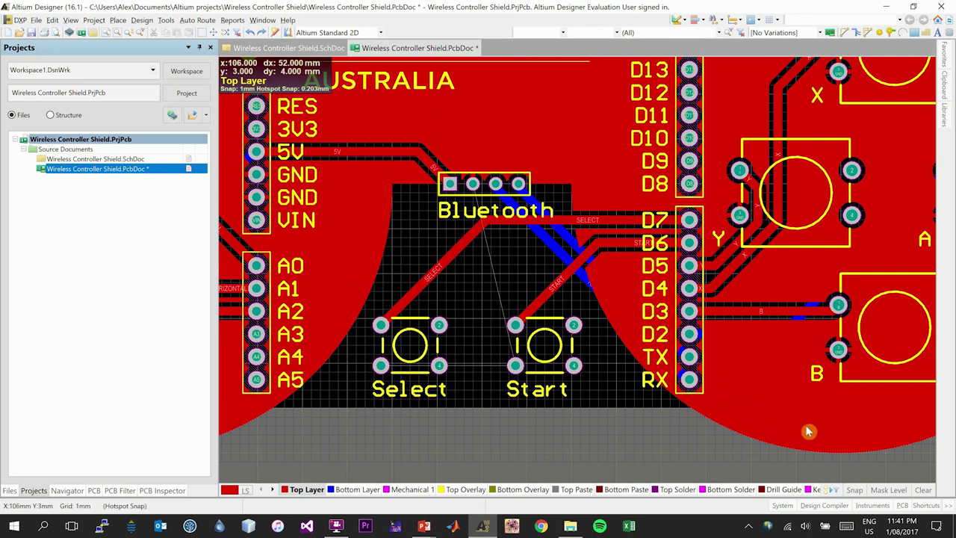
{"action": "left_click", "coordinate": [737, 412]}
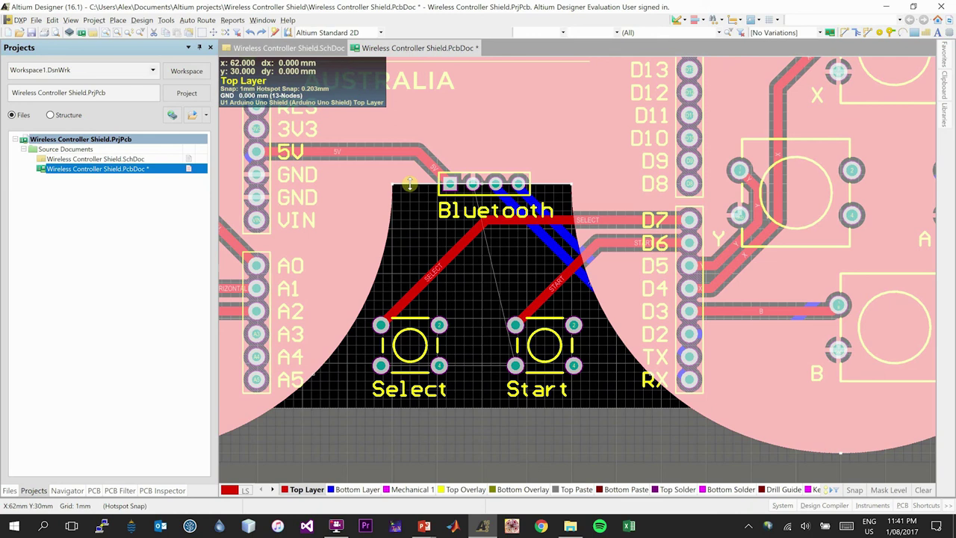
{"action": "left_click_drag", "start_coordinate": [410, 184], "coordinate": [430, 413]}
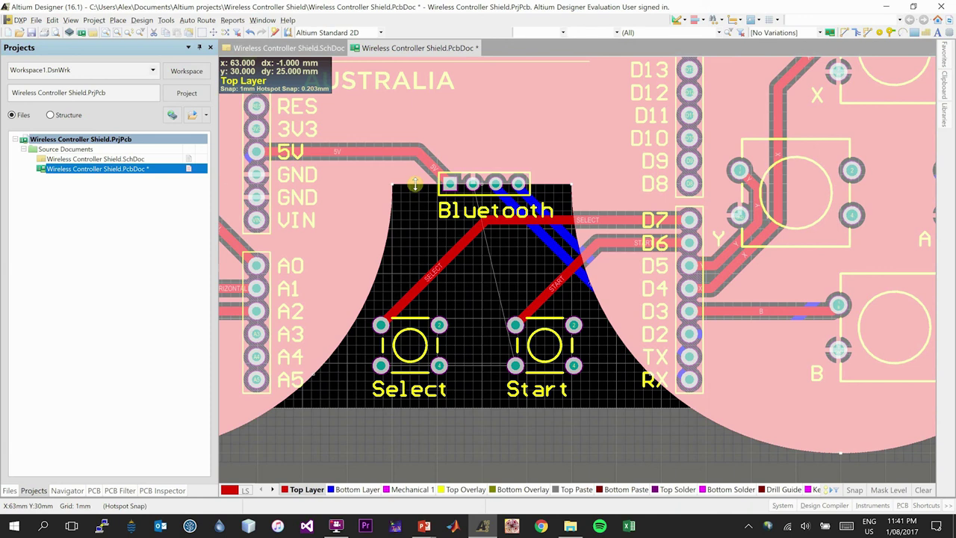
{"action": "left_click_drag", "start_coordinate": [415, 184], "coordinate": [440, 410]}
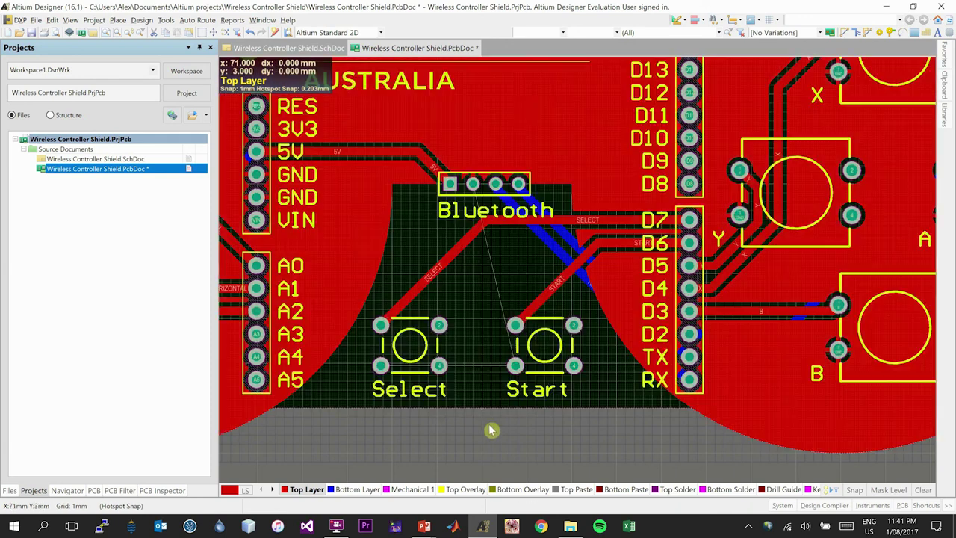
{"action": "scroll", "coordinate": [491, 431], "scroll_direction": "down", "scroll_amount": 4, "text": "ctrl"}
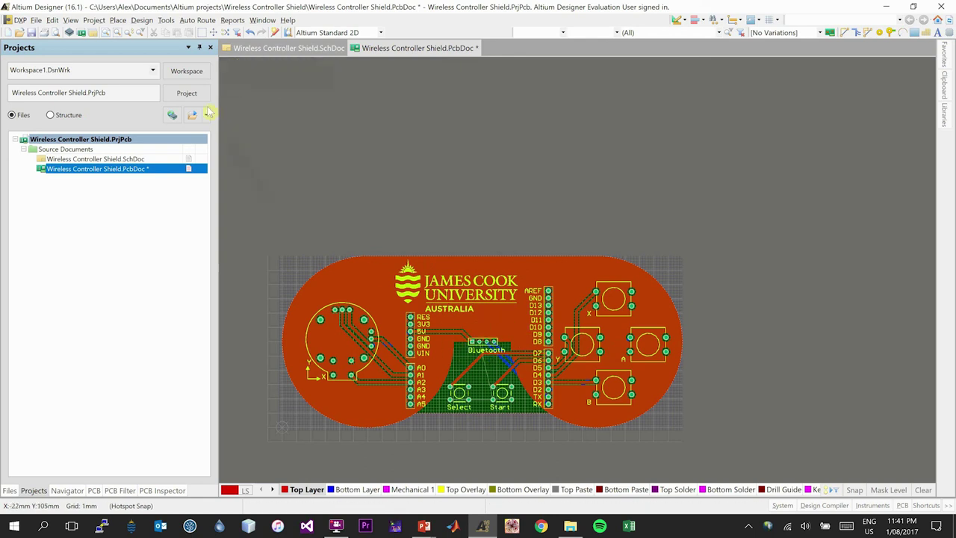
Step: Repour all polygons and save the PCB document
{"action": "left_click", "coordinate": [145, 21]}
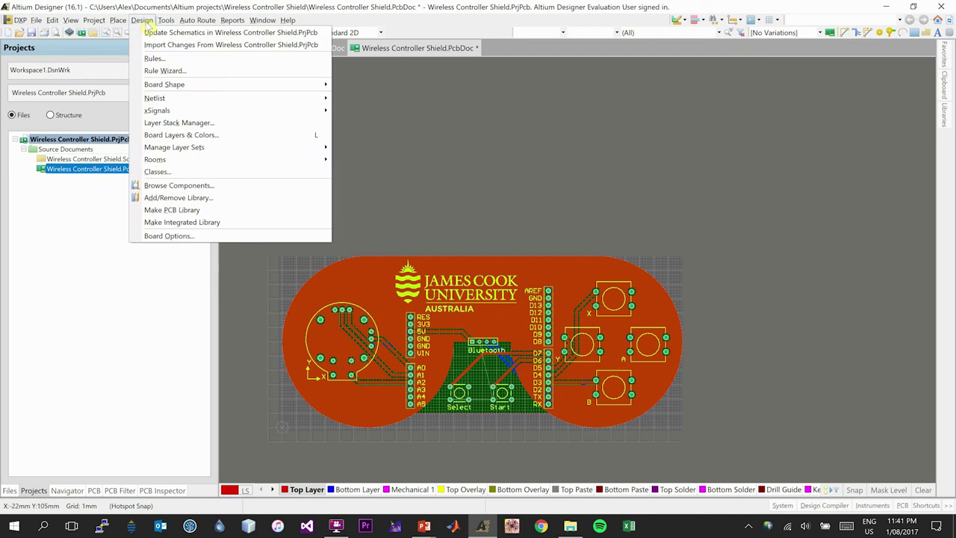
{"action": "mouse_move", "coordinate": [166, 20]}
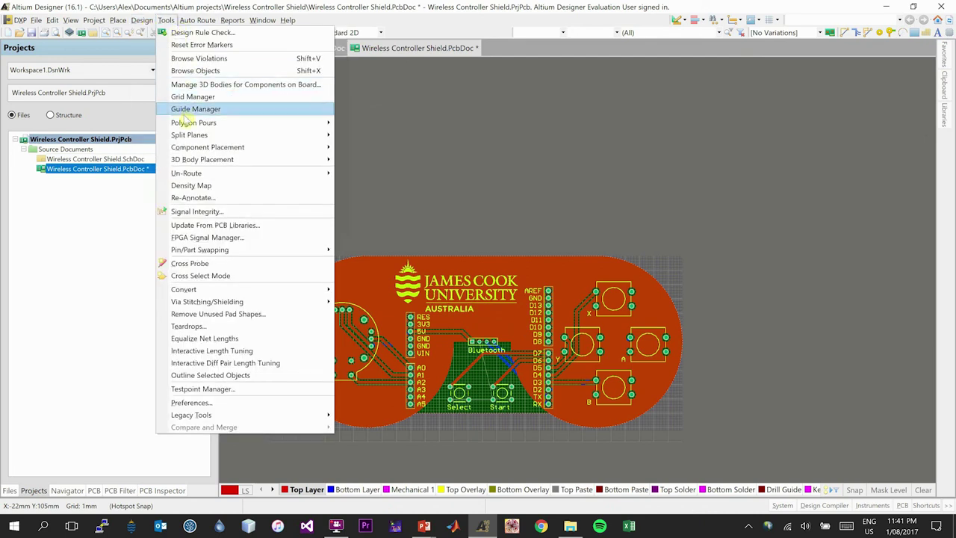
{"action": "mouse_move", "coordinate": [268, 123]}
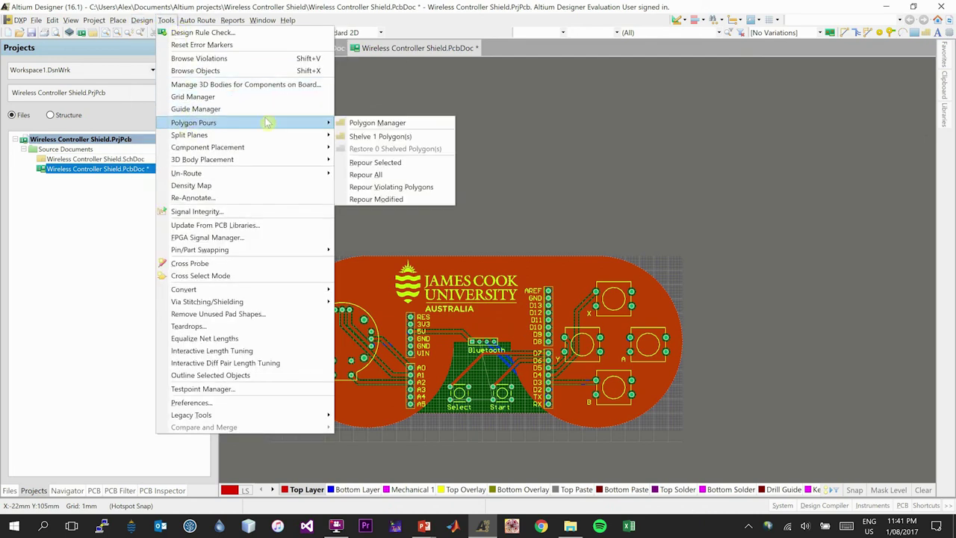
{"action": "left_click", "coordinate": [377, 175]}
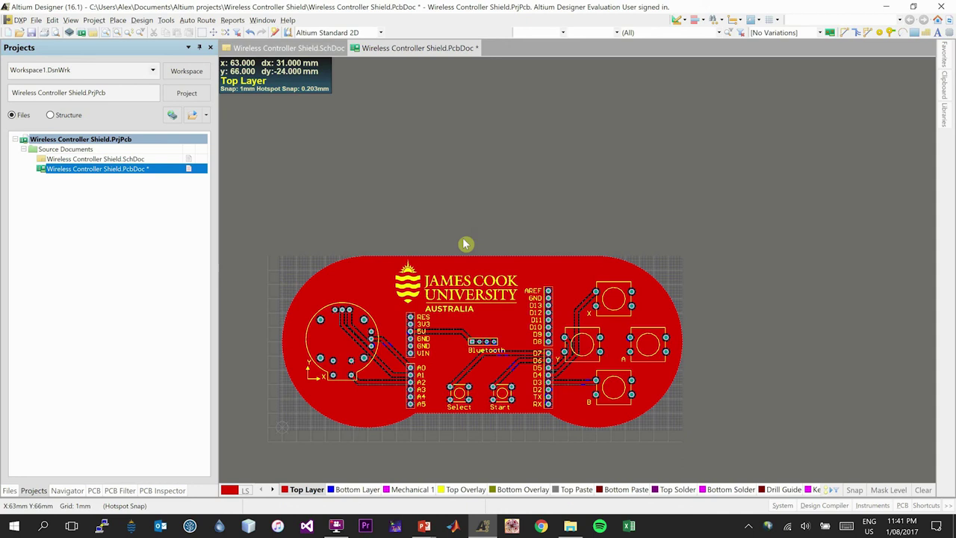
{"action": "key", "text": "ctrl+s"}
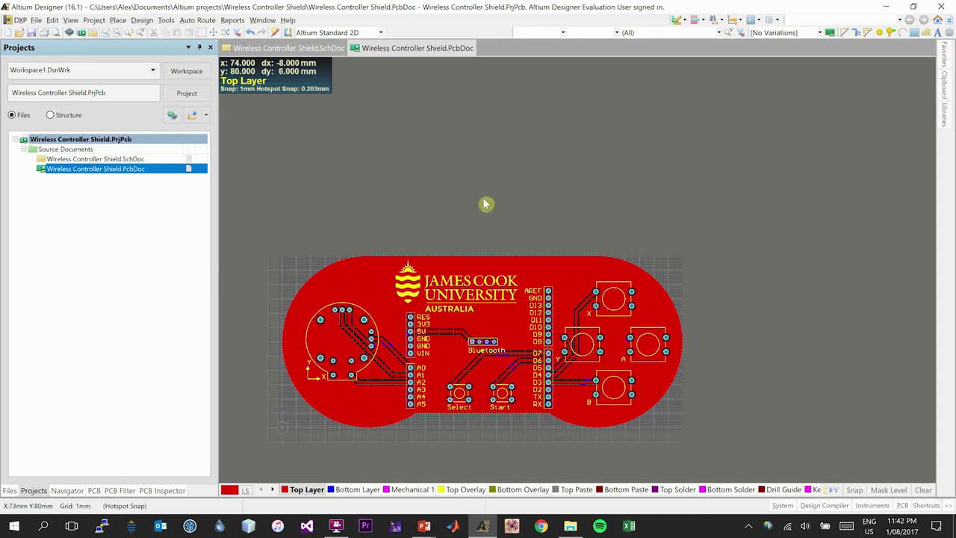
Step: Set up a new solid polygon pour named Bottom GND Plane on the Bottom Layer, connected to the GND net
{"action": "left_click", "coordinate": [118, 20]}
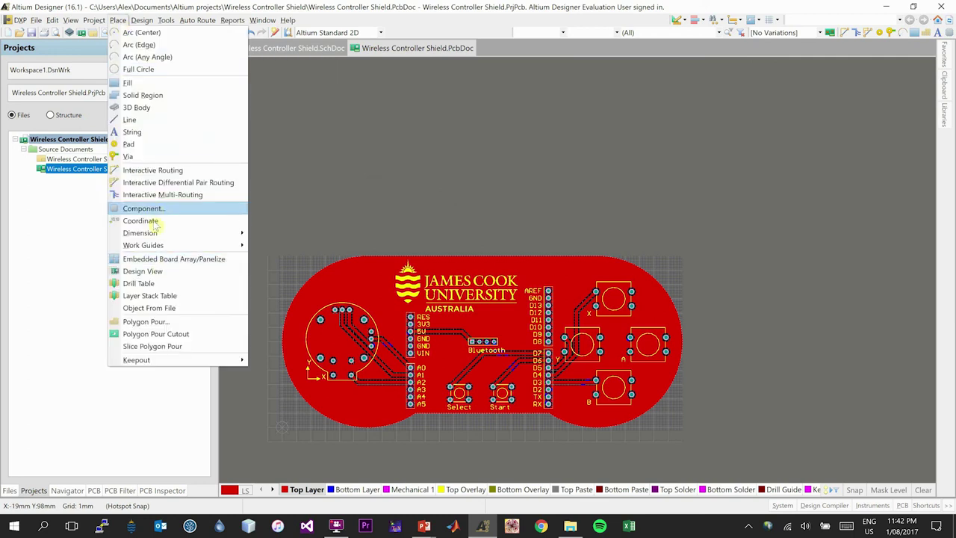
{"action": "left_click", "coordinate": [150, 321]}
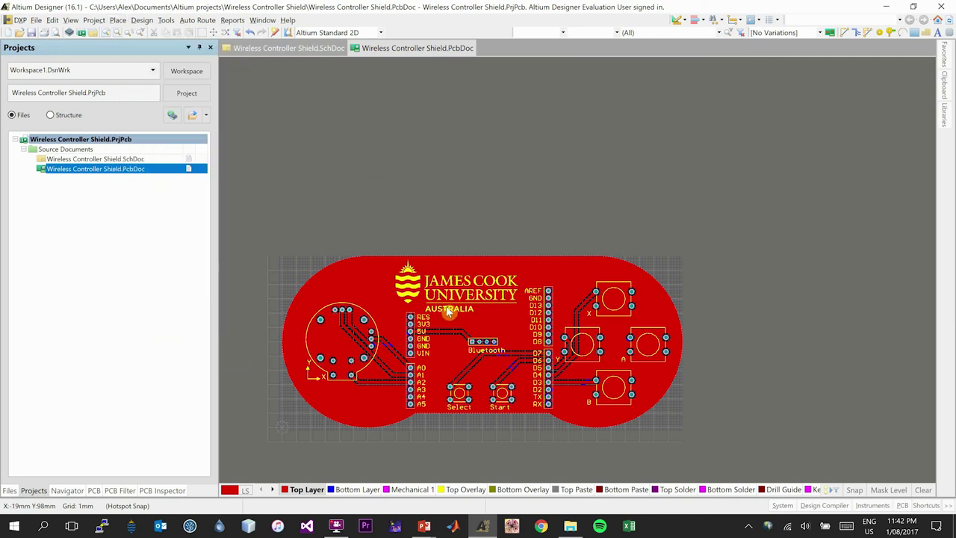
{"action": "left_click", "coordinate": [395, 293]}
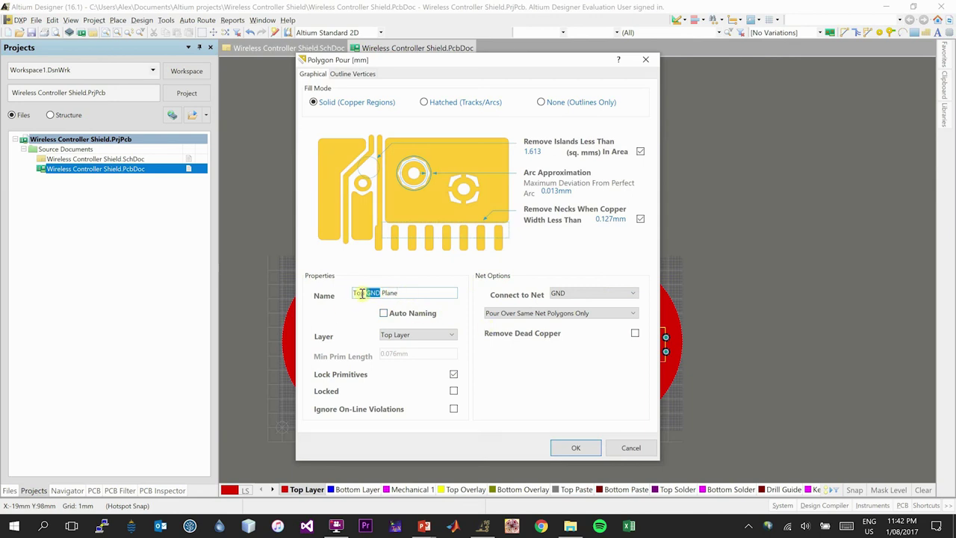
{"action": "left_click_drag", "start_coordinate": [363, 294], "coordinate": [332, 297]}
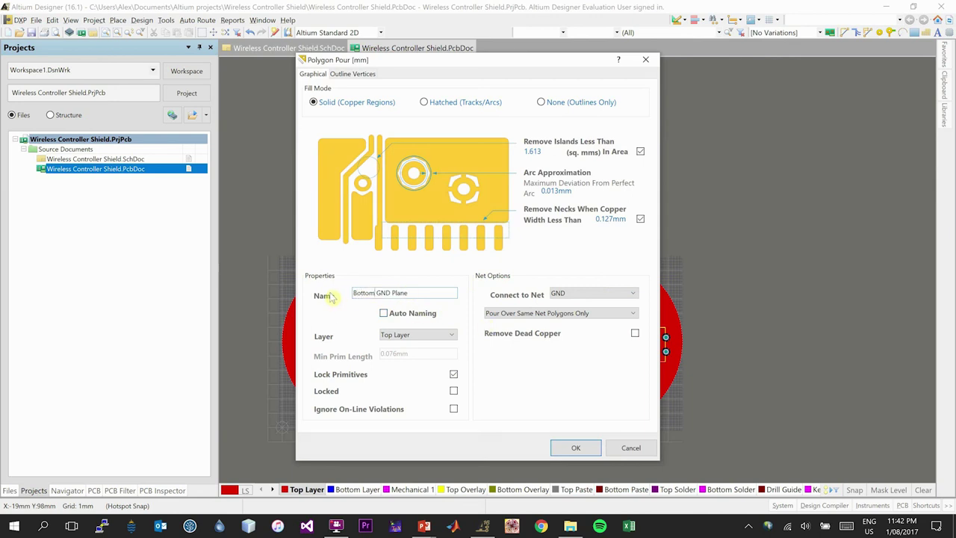
{"action": "left_click", "coordinate": [422, 335]}
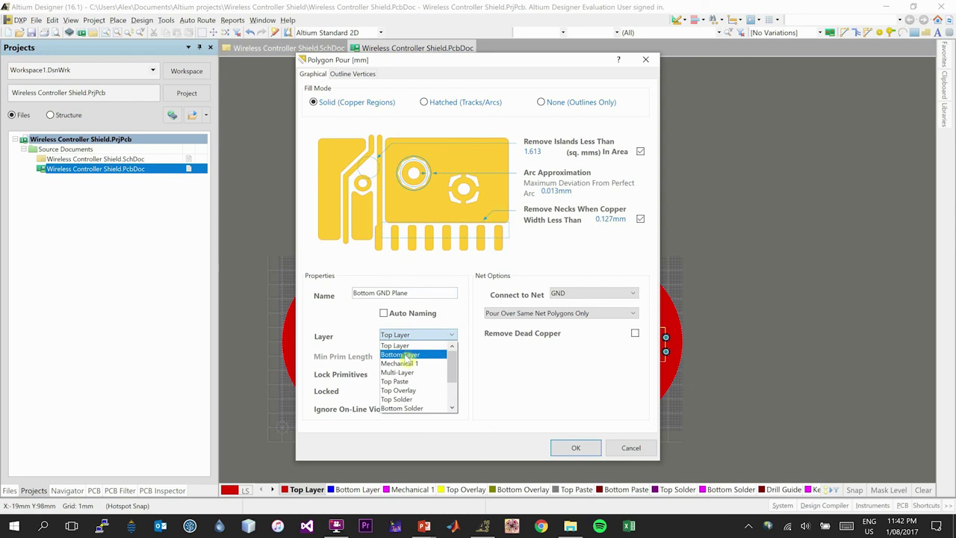
{"action": "left_click", "coordinate": [407, 351]}
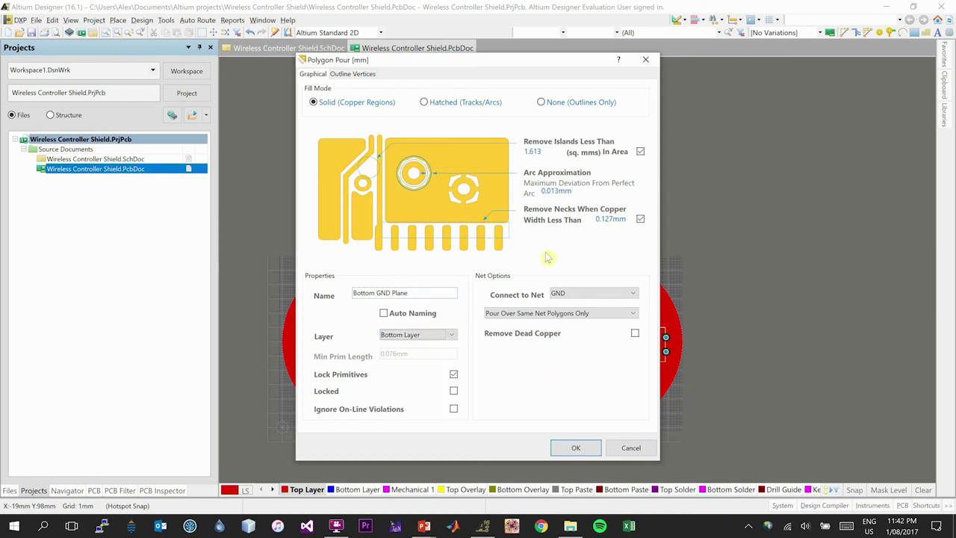
{"action": "left_click", "coordinate": [574, 446]}
Step: Start the bottom pour outline at (30, 0) mm and trace 29.972 mm radius arcs around the joystick end through (0, 30) to (30, 60) mm
{"action": "scroll", "coordinate": [336, 449], "scroll_direction": "up", "scroll_amount": 5, "text": "ctrl"}
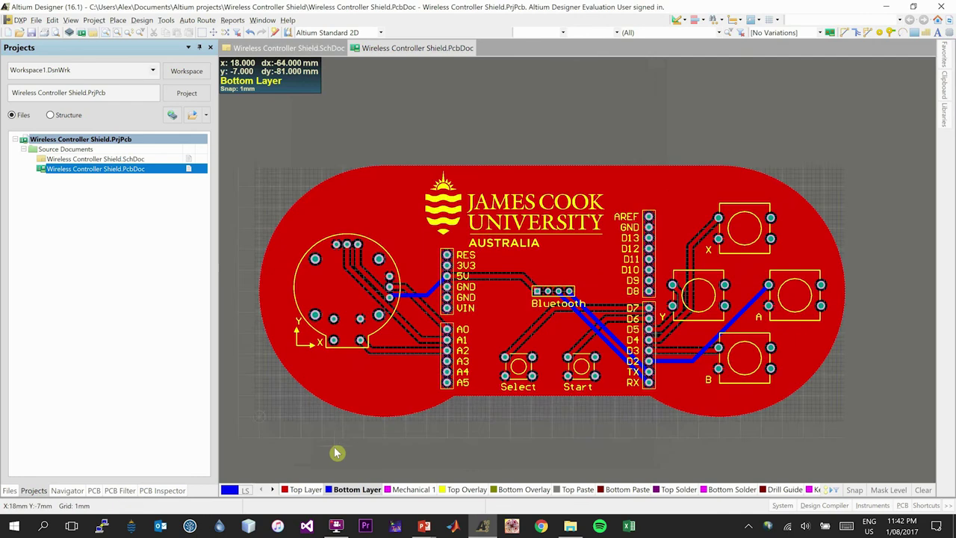
{"action": "scroll", "coordinate": [357, 436], "scroll_direction": "up", "scroll_amount": 1, "text": "ctrl"}
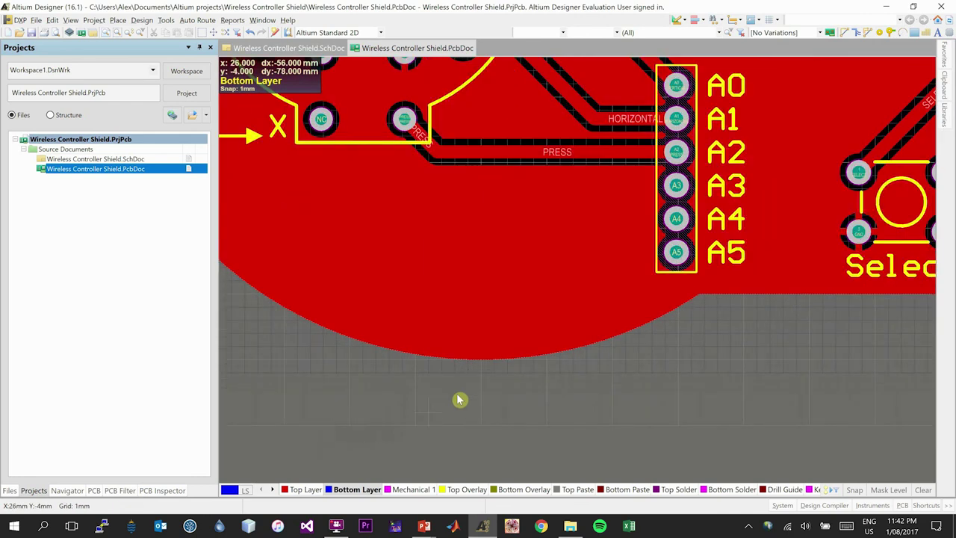
{"action": "left_click", "coordinate": [483, 360]}
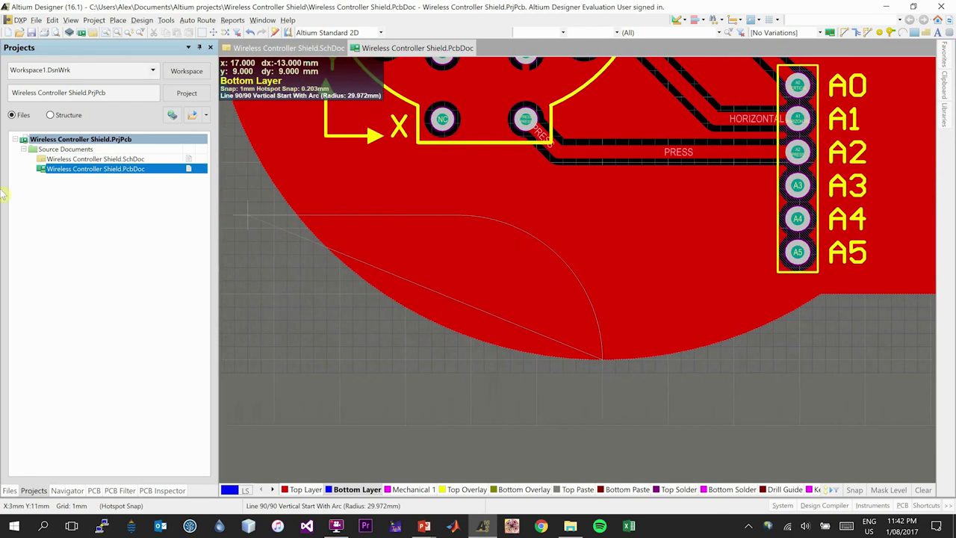
{"action": "scroll", "coordinate": [426, 124], "scroll_direction": "up", "scroll_amount": 2, "text": "ctrl"}
{"action": "key", "text": "space"}
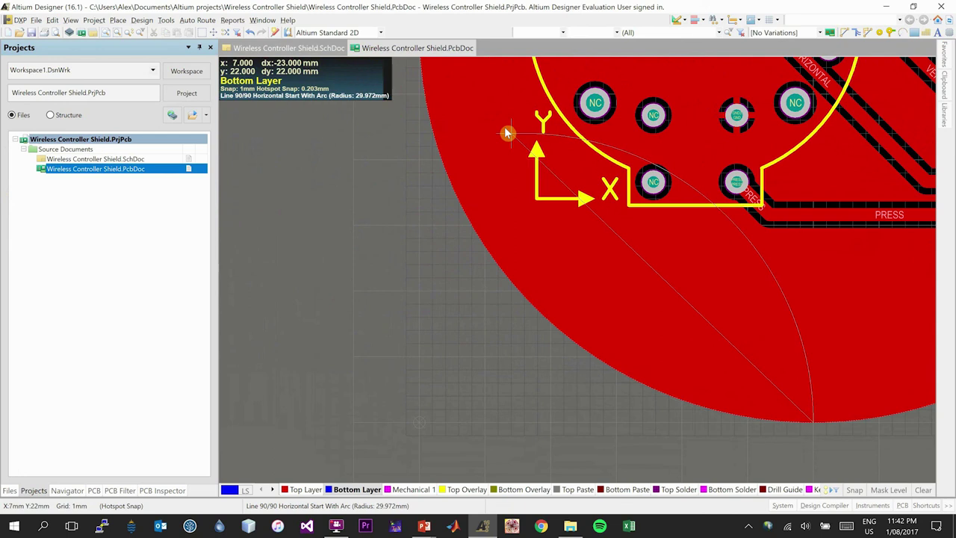
{"action": "scroll", "coordinate": [416, 65], "scroll_direction": "down", "scroll_amount": 2, "text": "ctrl"}
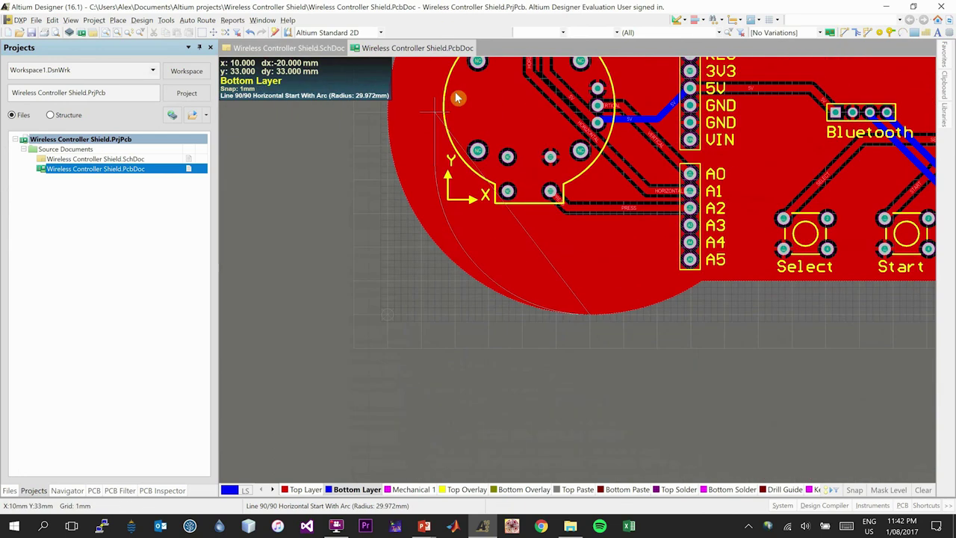
{"action": "scroll", "coordinate": [395, 113], "scroll_direction": "up", "scroll_amount": 2}
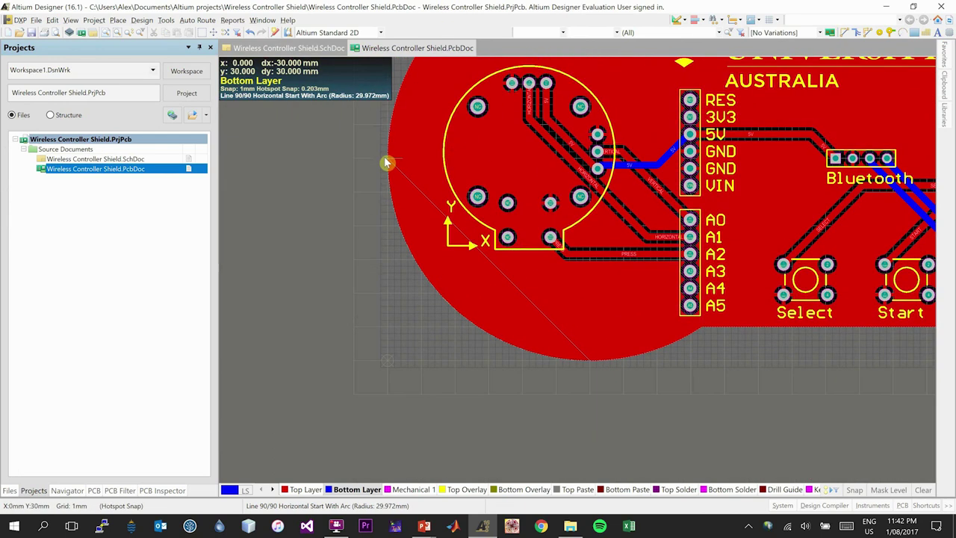
{"action": "scroll", "coordinate": [386, 163], "scroll_direction": "up", "scroll_amount": 6}
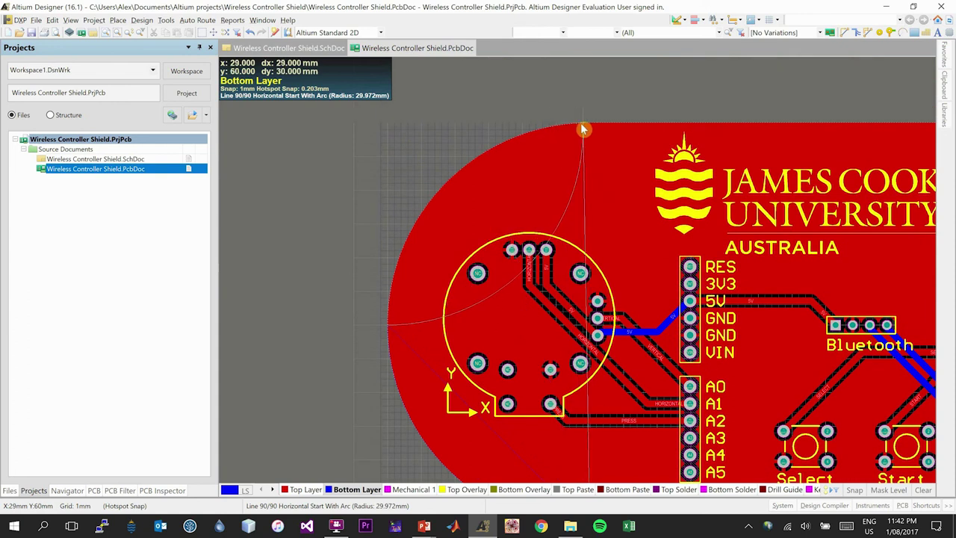
{"action": "left_click", "coordinate": [586, 122]}
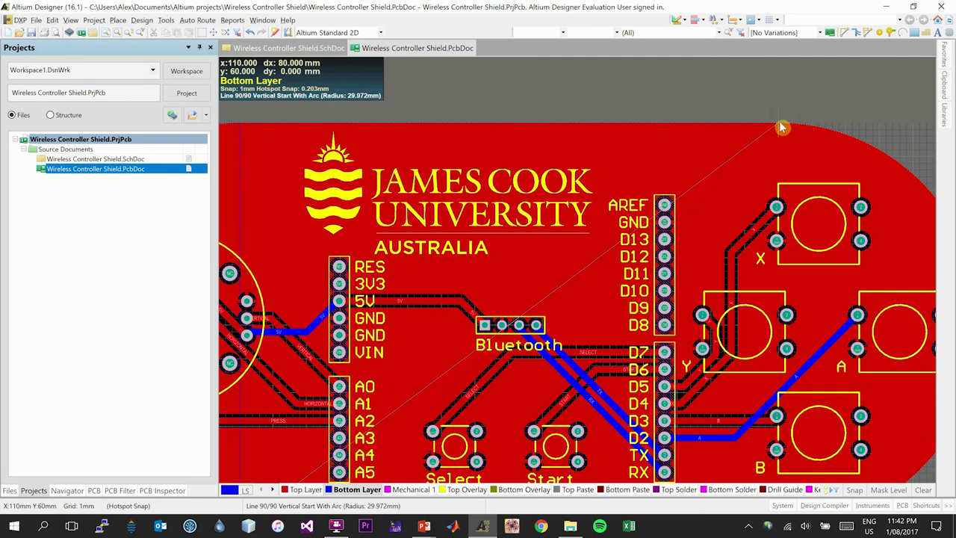
Step: Continue the bottom pour outline along the upper edge to (110, 60) mm and around the button end through (140, 30) to (110, 0) mm
{"action": "left_click", "coordinate": [779, 123]}
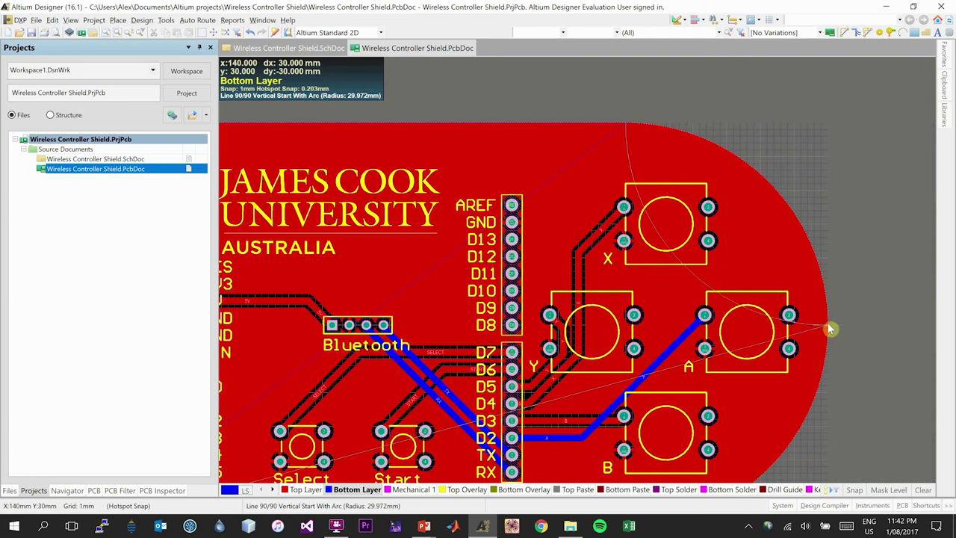
{"action": "left_click", "coordinate": [828, 329]}
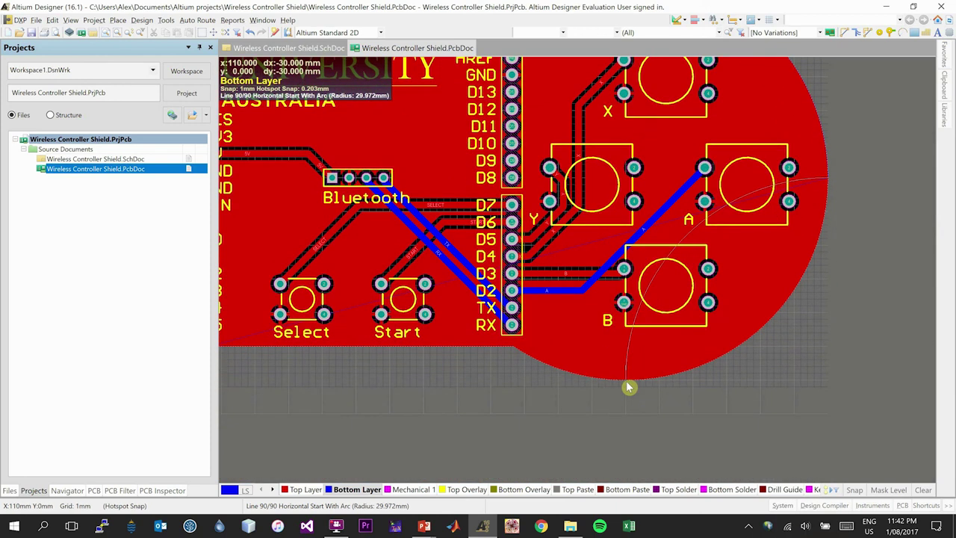
{"action": "key", "text": "space"}
{"action": "left_click", "coordinate": [626, 380]}
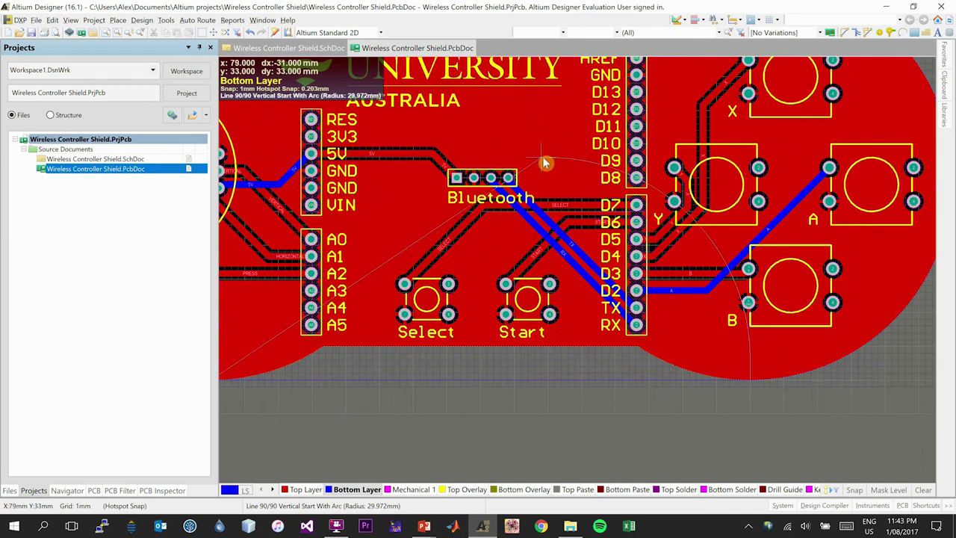
Step: Close the bottom pour outline with an arc to (80, 30), a line to (60, 30) and an arc to (30, 0) mm, and finish the pour
{"action": "left_click", "coordinate": [546, 163]}
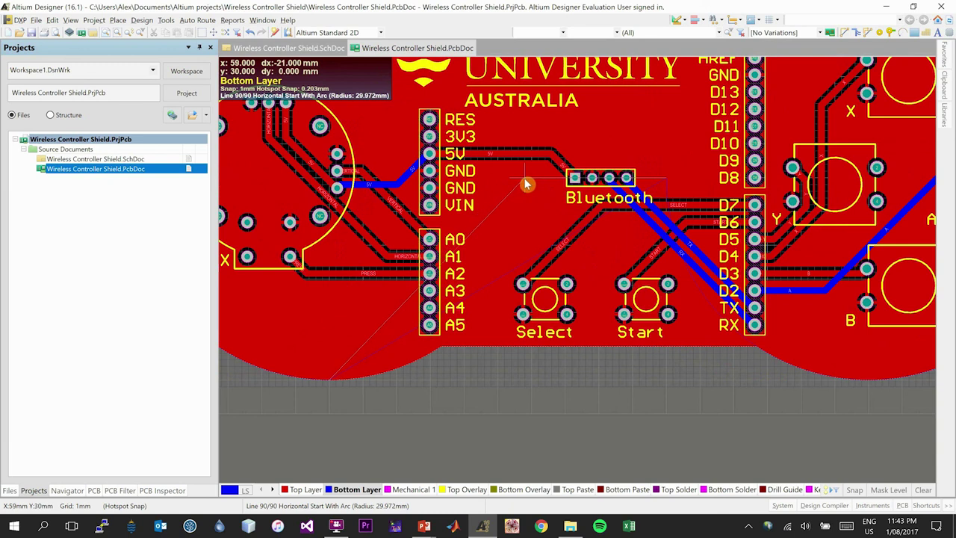
{"action": "left_click", "coordinate": [531, 182]}
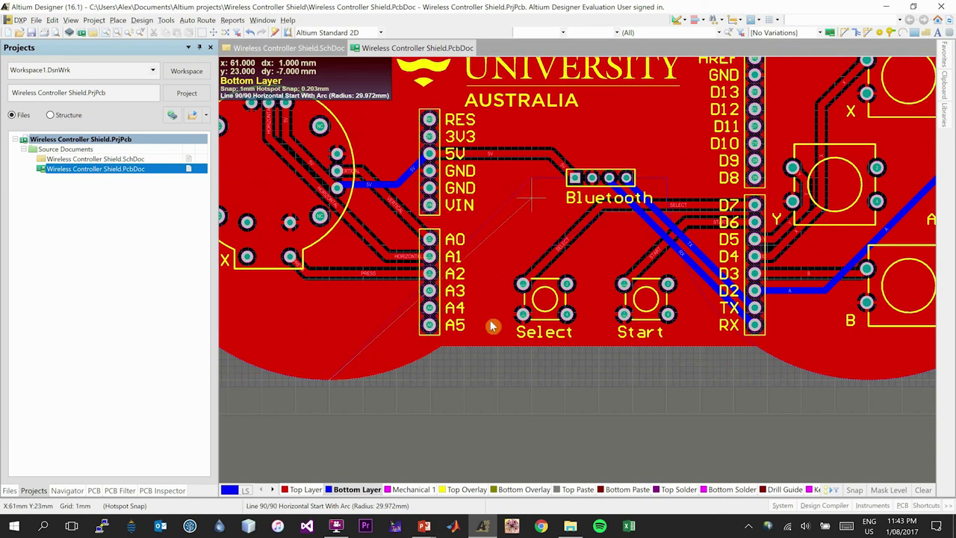
{"action": "key", "text": "space"}
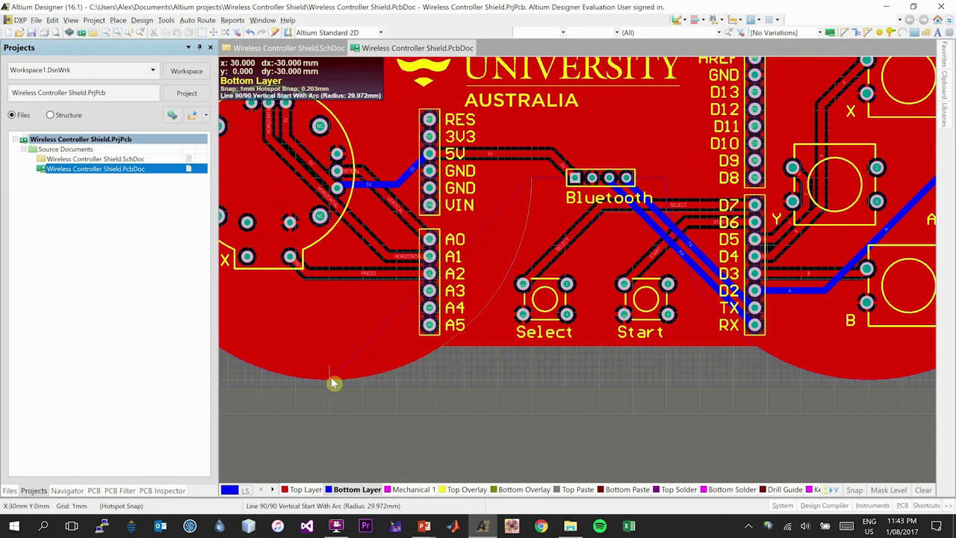
{"action": "left_click", "coordinate": [331, 377]}
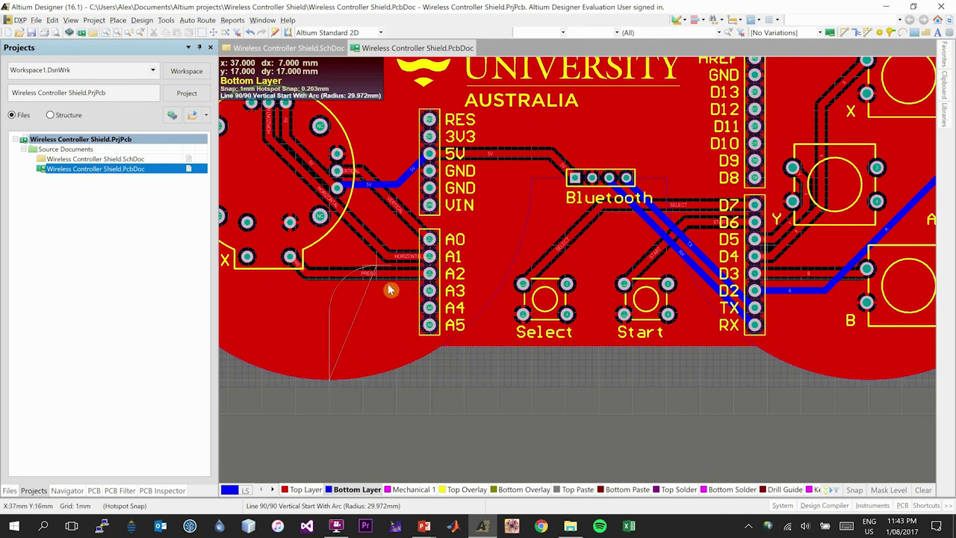
{"action": "right_click", "coordinate": [523, 389]}
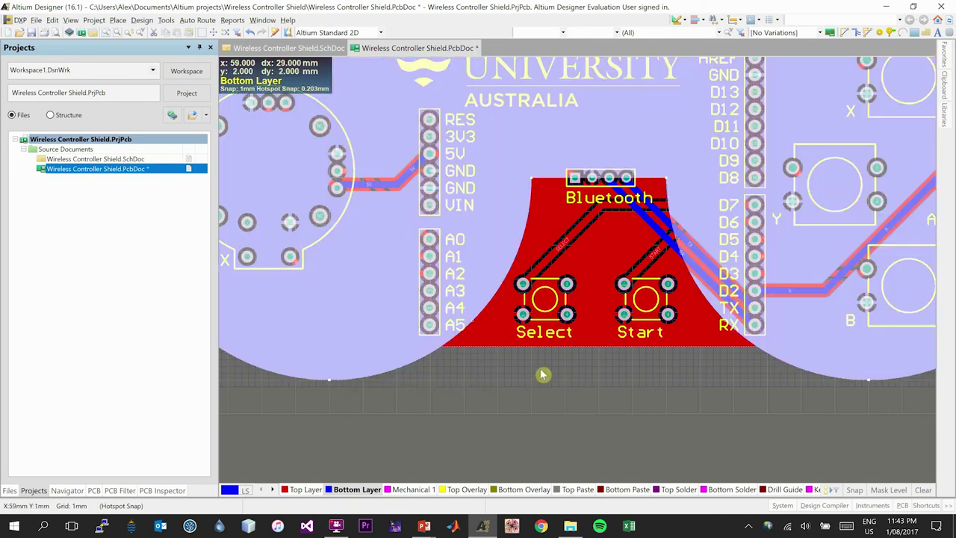
{"action": "scroll", "coordinate": [553, 370], "scroll_direction": "down", "scroll_amount": 2, "text": "ctrl"}
{"action": "scroll", "coordinate": [553, 372], "scroll_direction": "down", "scroll_amount": 1, "text": "ctrl"}
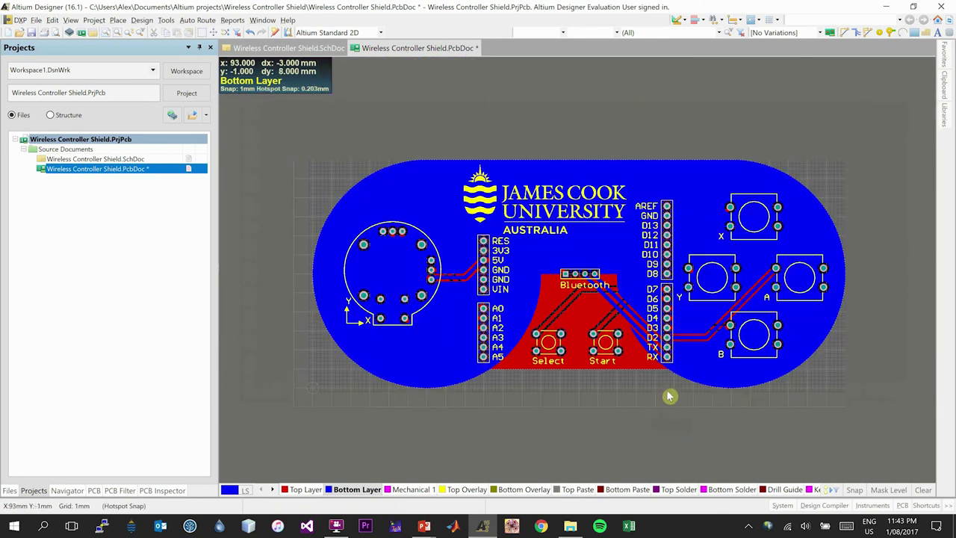
{"action": "scroll", "coordinate": [742, 401], "scroll_direction": "up", "scroll_amount": 1, "text": "ctrl"}
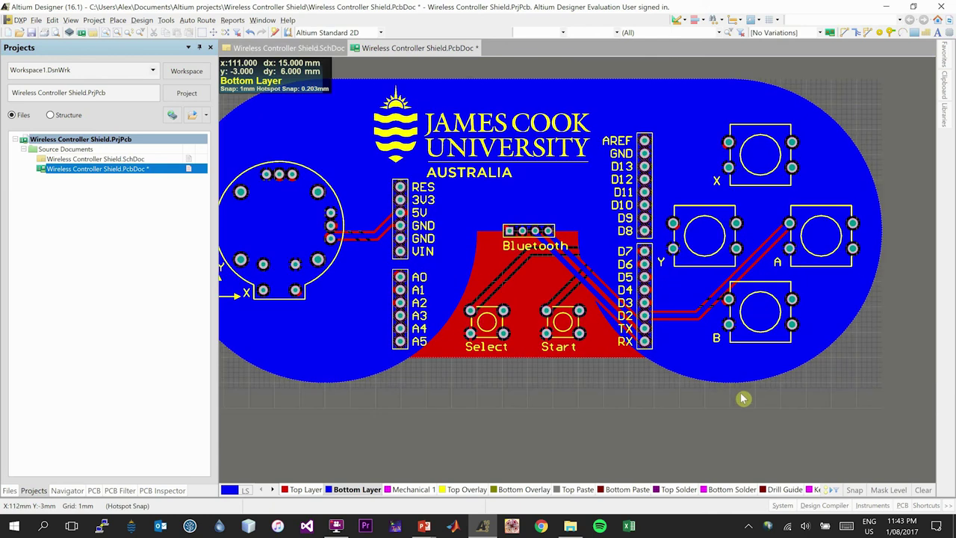
Step: Extend the bottom GND pour's middle edge from the Bluetooth header down past the Select and Start buttons to the board's lower edge
{"action": "left_click", "coordinate": [749, 373]}
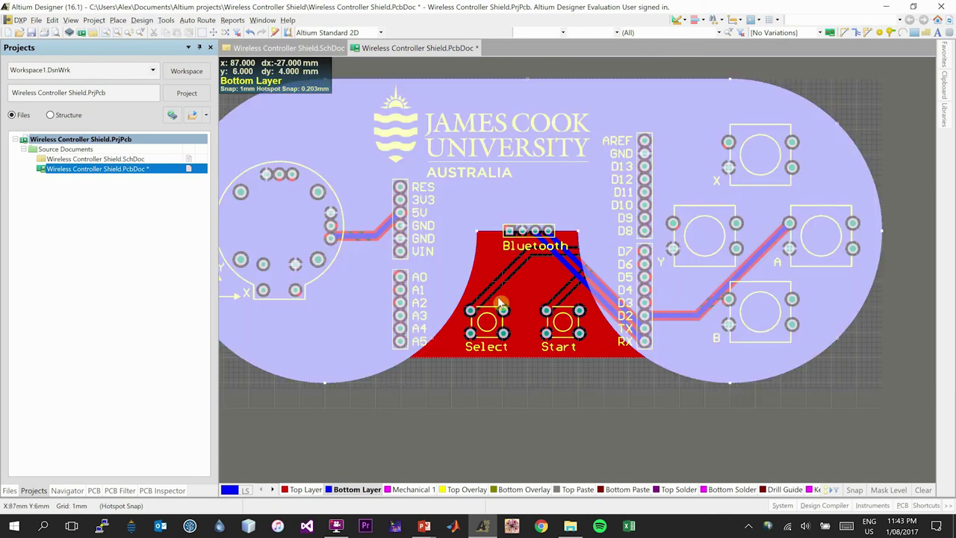
{"action": "scroll", "coordinate": [483, 253], "scroll_direction": "up", "scroll_amount": 3, "text": "ctrl"}
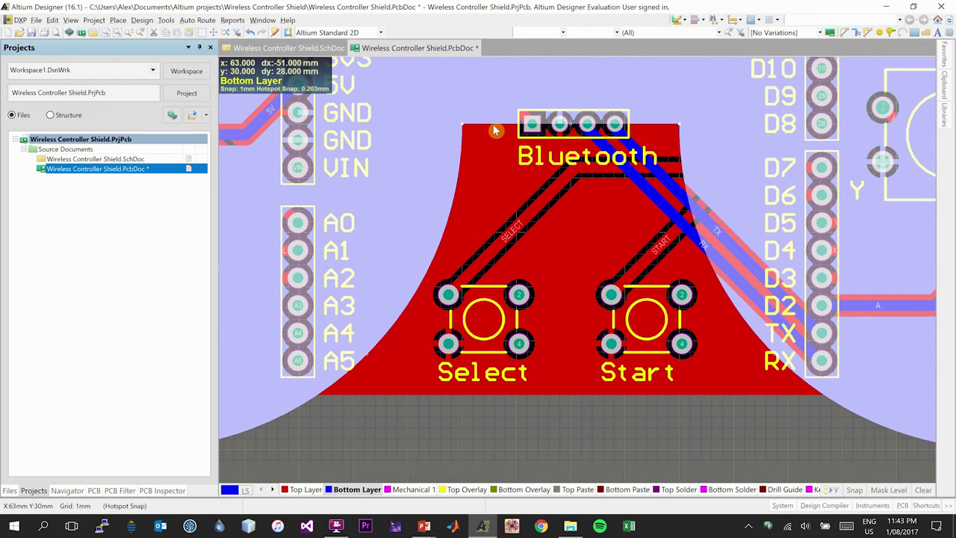
{"action": "mouse_move", "coordinate": [493, 131]}
{"action": "left_mouse_down"}
{"action": "mouse_move", "coordinate": [507, 399]}
{"action": "mouse_move", "coordinate": [496, 221]}
{"action": "mouse_move", "coordinate": [504, 135]}
{"action": "mouse_move", "coordinate": [538, 384]}
{"action": "mouse_move", "coordinate": [561, 405]}
{"action": "left_mouse_up"}
{"action": "left_click", "coordinate": [498, 124]}
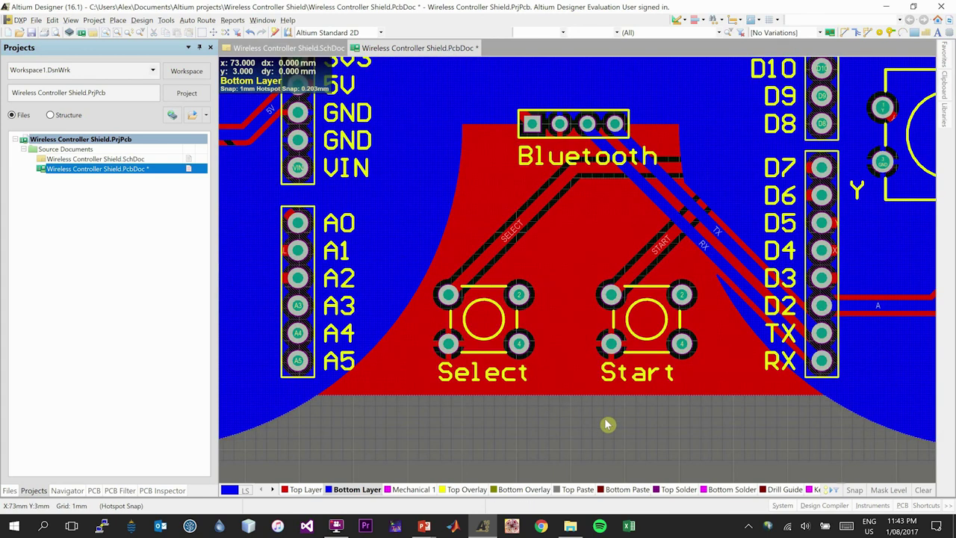
Step: Repour all polygons so the bottom GND plane fills its reshaped outline, and save the PCB document
{"action": "scroll", "coordinate": [605, 418], "scroll_direction": "down", "scroll_amount": 2, "text": "ctrl"}
{"action": "scroll", "coordinate": [604, 417], "scroll_direction": "down", "scroll_amount": 2, "text": "ctrl"}
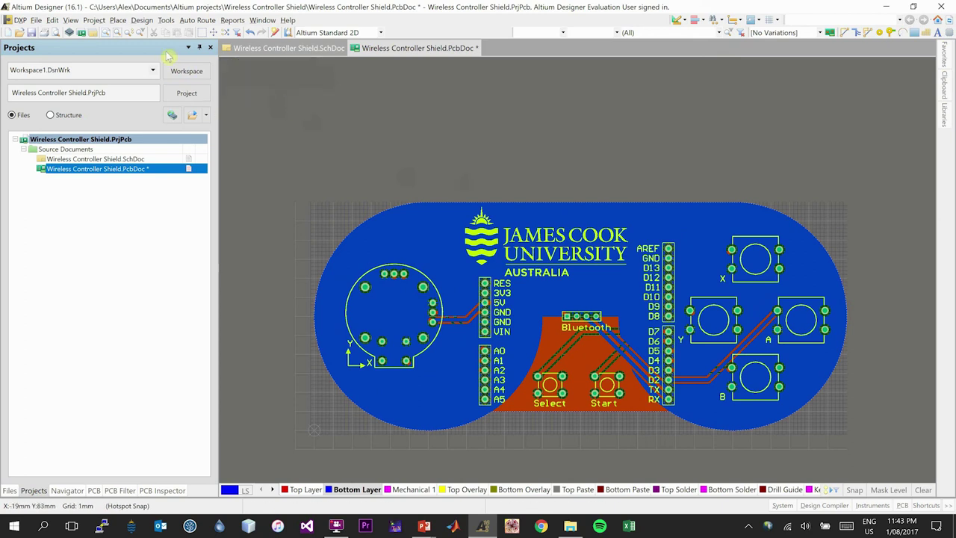
{"action": "left_click", "coordinate": [167, 21]}
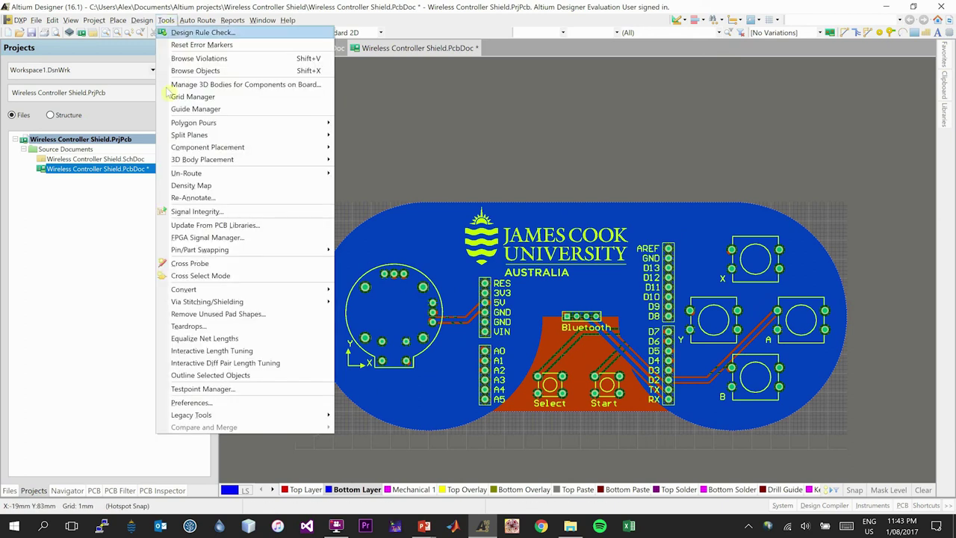
{"action": "mouse_move", "coordinate": [189, 124]}
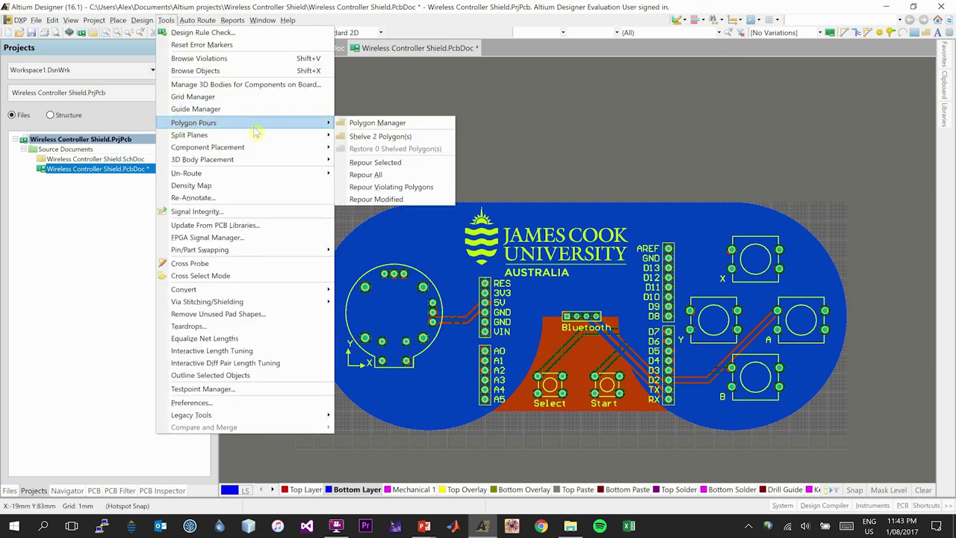
{"action": "left_click", "coordinate": [377, 174]}
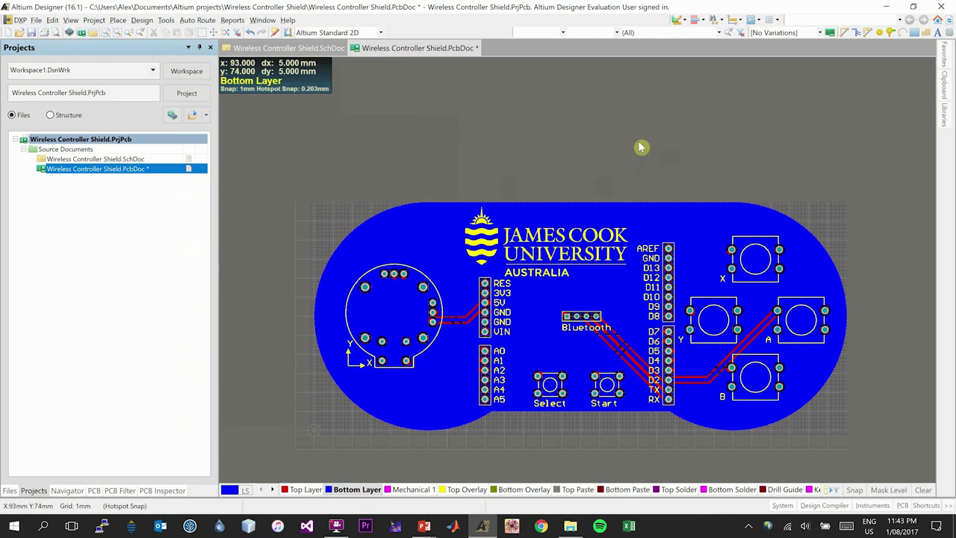
{"action": "left_click", "coordinate": [41, 33]}
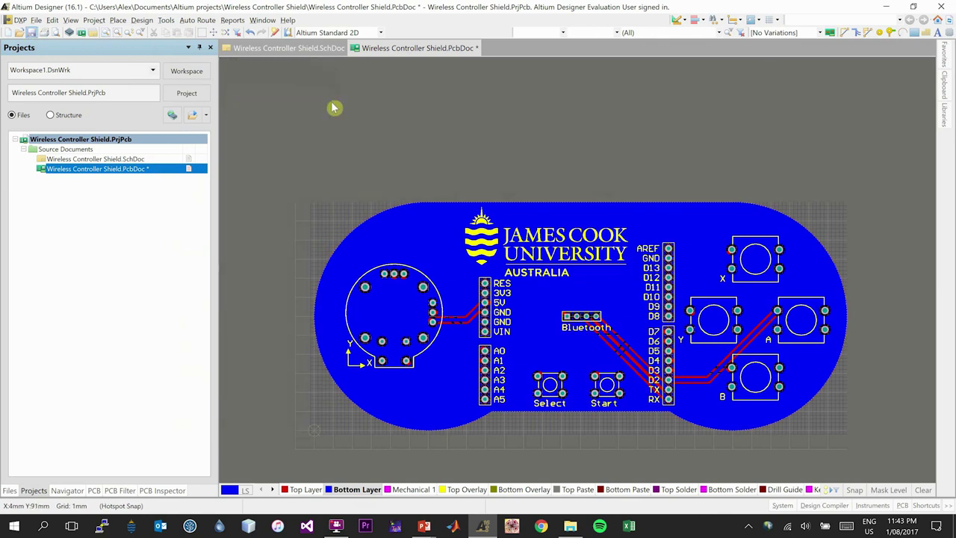